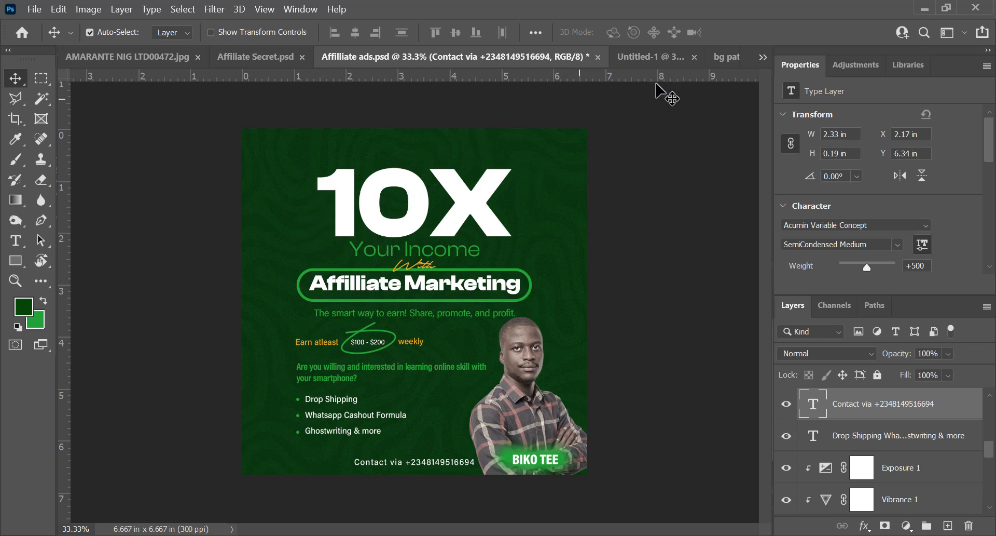
Step: Copy the bg pattern.jpg image onto the blank Untitled-1 canvas and minimize the pattern's window
{"action": "left_click", "coordinate": [649, 56]}
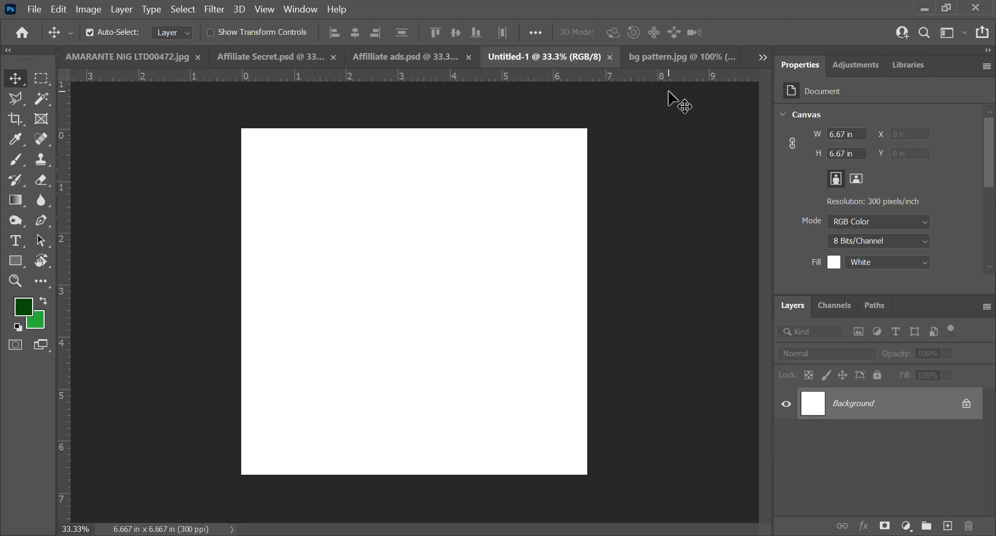
{"action": "left_click_drag", "start_coordinate": [656, 51], "coordinate": [675, 177]}
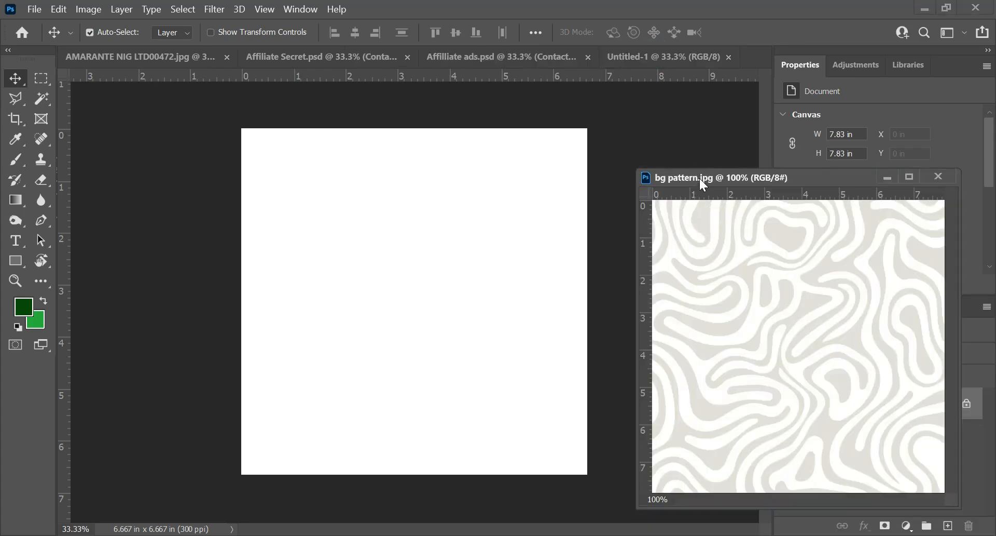
{"action": "left_click_drag", "start_coordinate": [790, 302], "coordinate": [403, 334]}
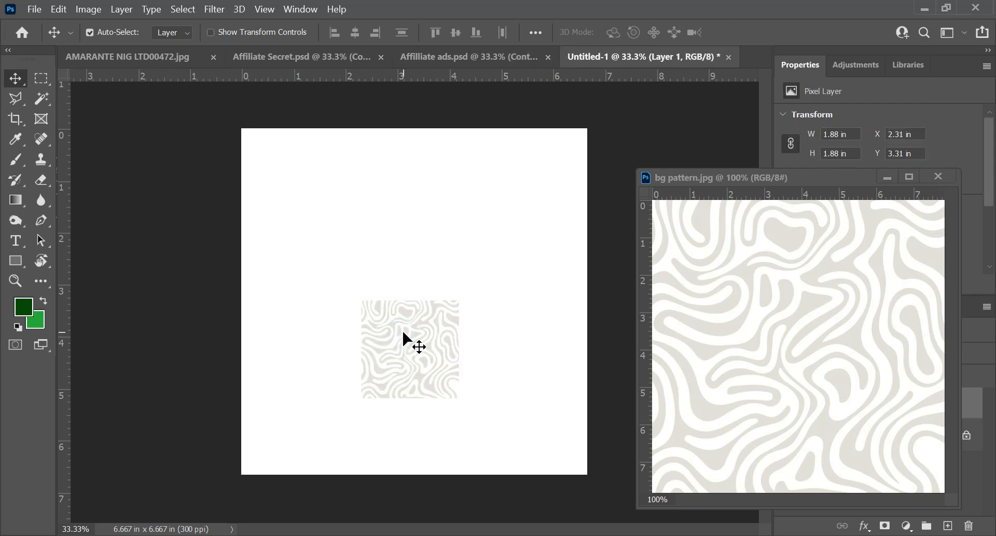
{"action": "left_click", "coordinate": [889, 179]}
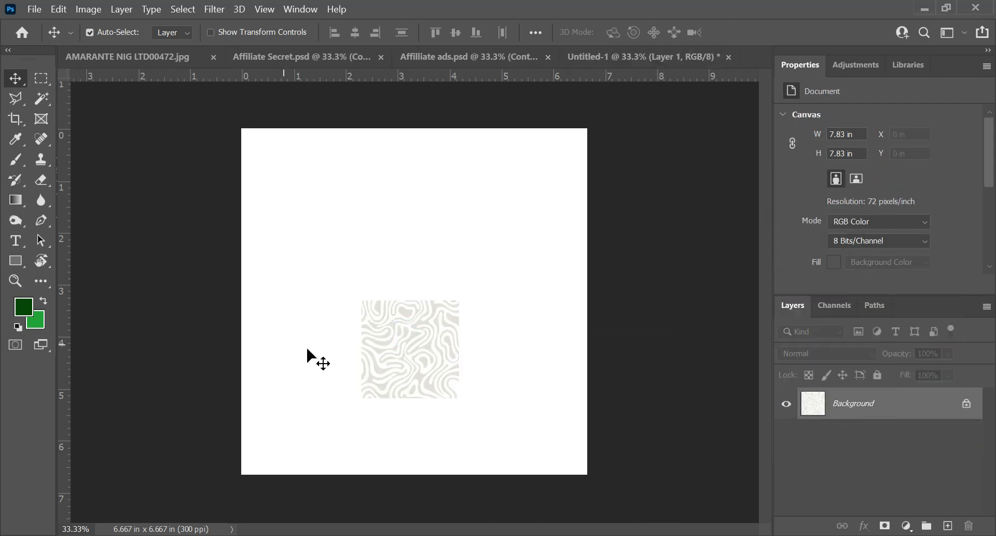
Step: Scale and position the pattern to cover the whole canvas, at about 6.7 × 6.7 in
{"action": "left_click", "coordinate": [376, 348]}
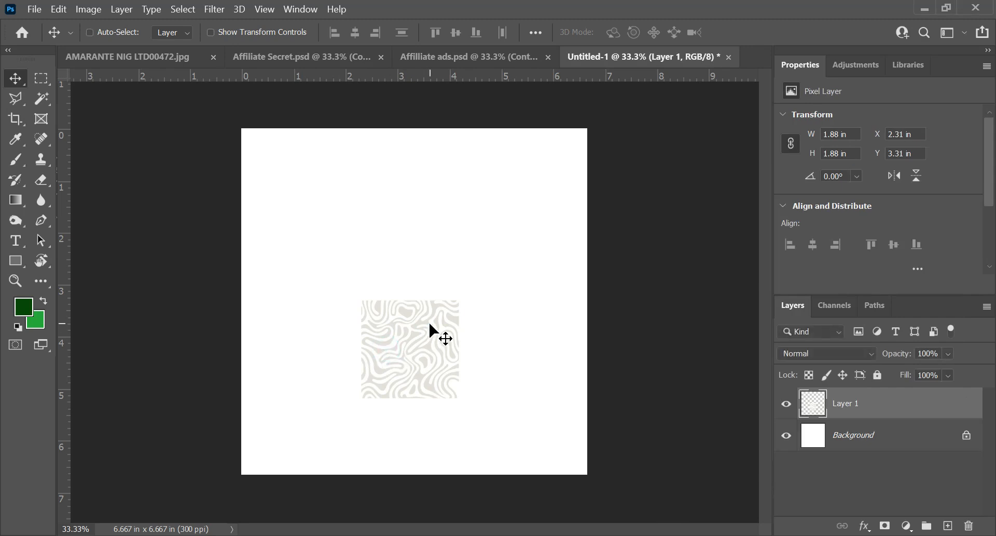
{"action": "key", "text": "ctrl+t"}
{"action": "left_click_drag", "start_coordinate": [459, 304], "coordinate": [579, 165]}
{"action": "left_click_drag", "start_coordinate": [361, 173], "coordinate": [80, 111]}
{"action": "left_click_drag", "start_coordinate": [80, 112], "coordinate": [146, 129]}
{"action": "key", "text": "ctrl+z"}
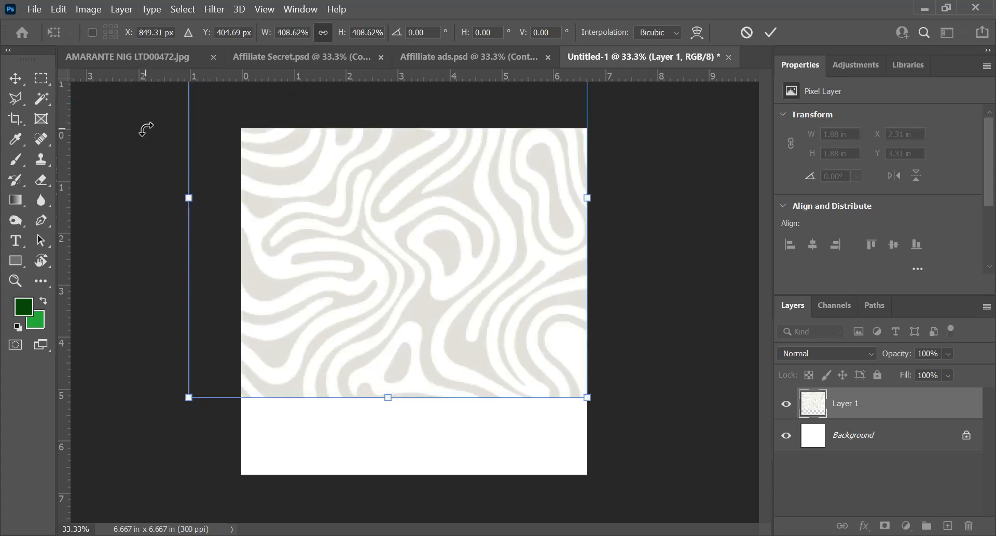
{"action": "left_click_drag", "start_coordinate": [353, 168], "coordinate": [373, 283]}
{"action": "left_click_drag", "start_coordinate": [205, 510], "coordinate": [238, 481]}
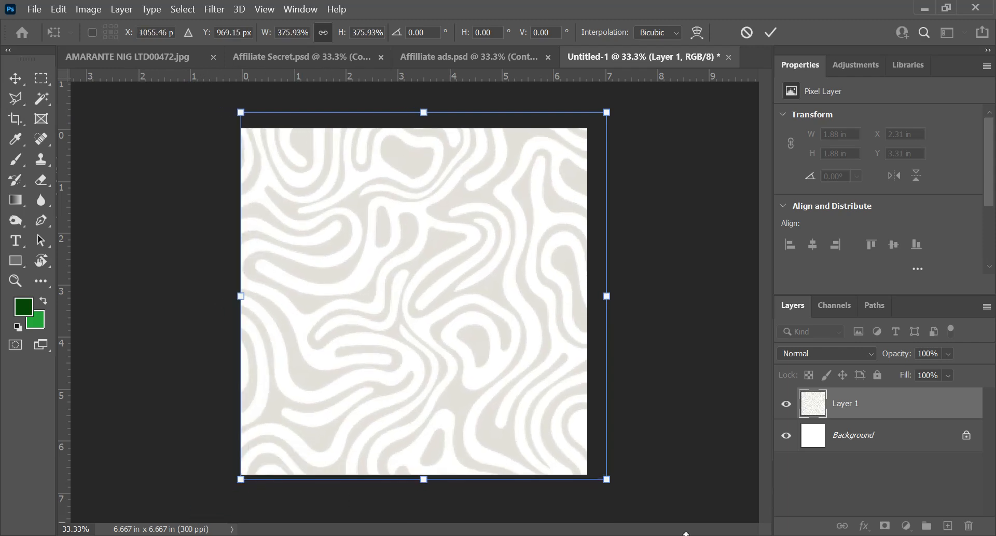
{"action": "left_click_drag", "start_coordinate": [606, 110], "coordinate": [592, 123]}
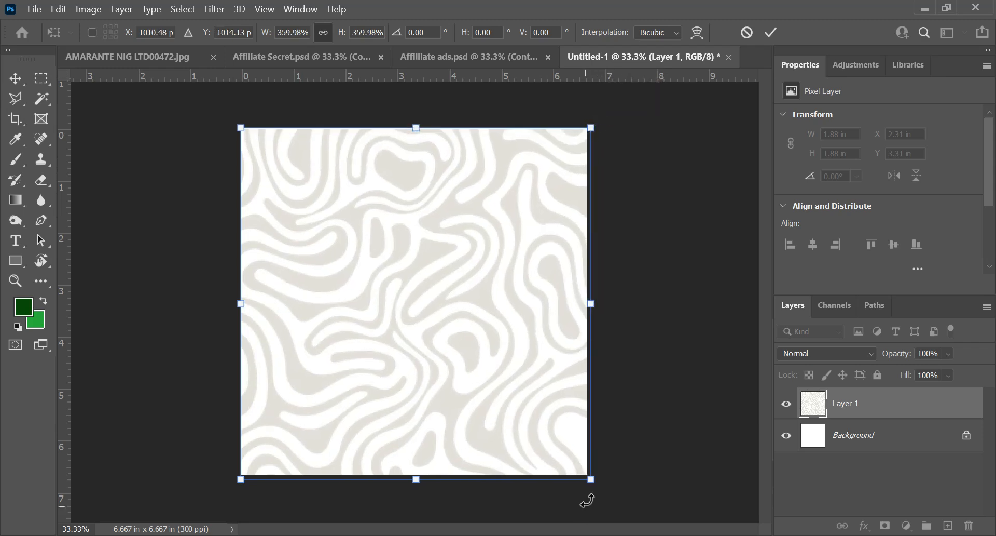
{"action": "left_click_drag", "start_coordinate": [593, 480], "coordinate": [590, 474]}
{"action": "key", "text": "Return"}
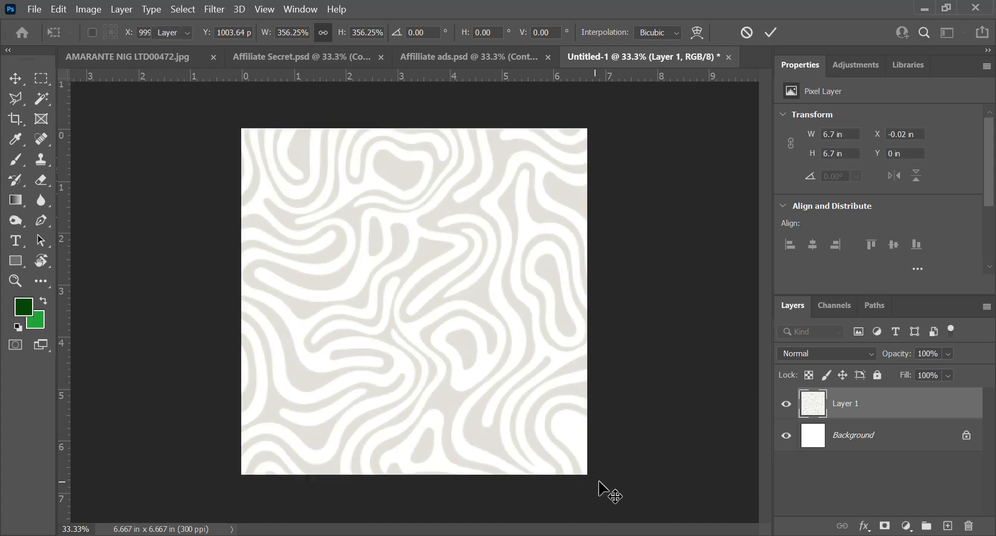
Step: Center the pattern layer horizontally and vertically on the canvas and clear the selection
{"action": "key", "text": "ctrl+a"}
{"action": "left_click", "coordinate": [358, 32]}
{"action": "left_click", "coordinate": [453, 33]}
{"action": "key", "text": "ctrl+d"}
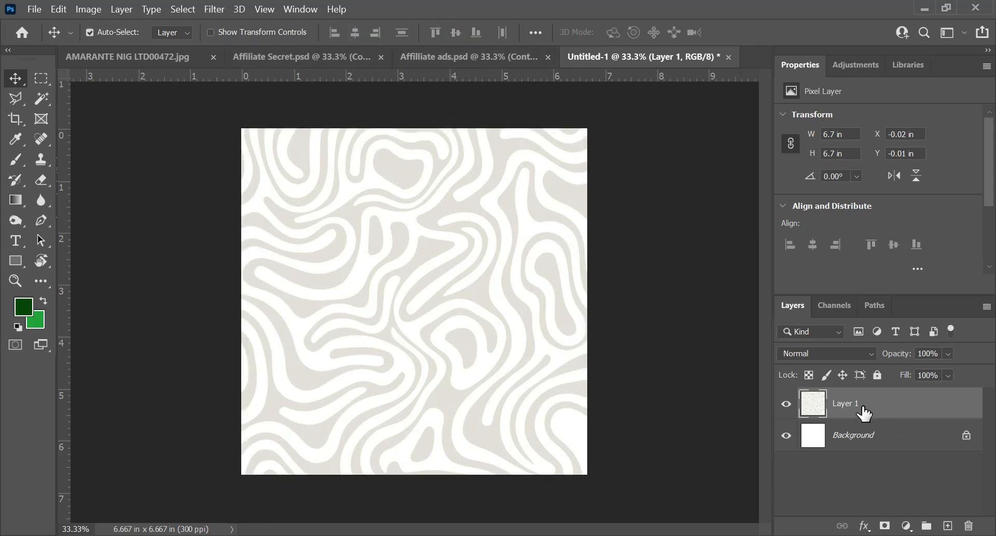
Step: Set the pattern layer's blend mode to Multiply and its fill to 60%
{"action": "left_click", "coordinate": [870, 353]}
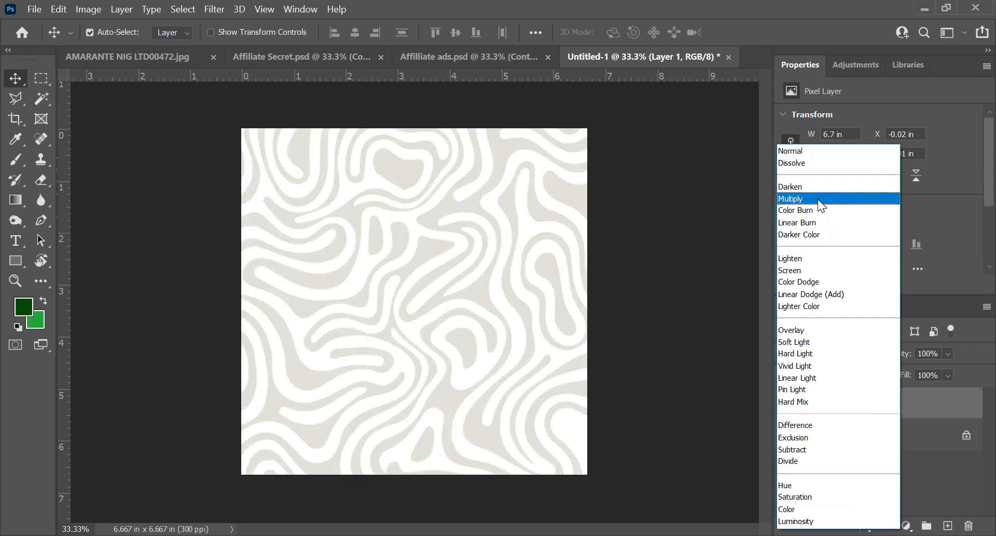
{"action": "left_click", "coordinate": [818, 198]}
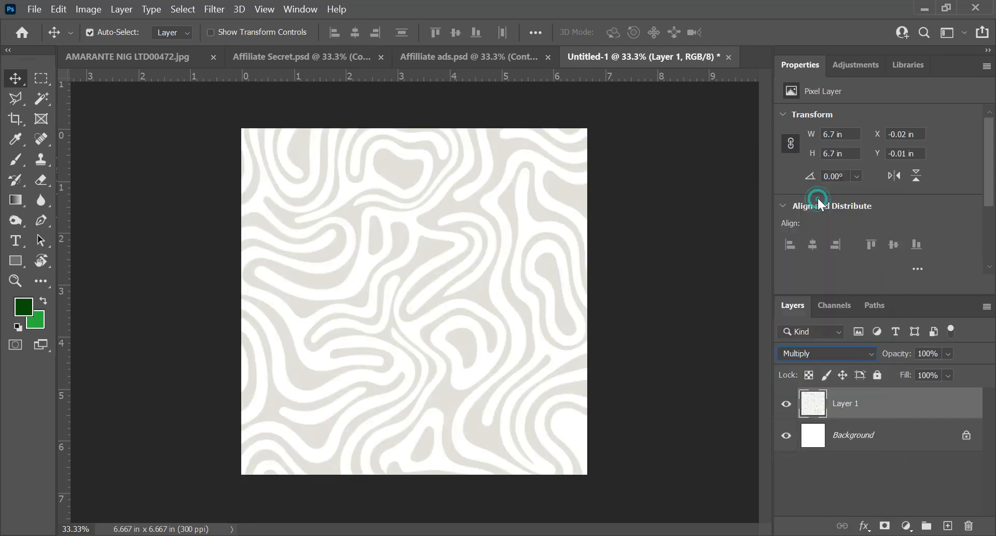
{"action": "left_click", "coordinate": [941, 372]}
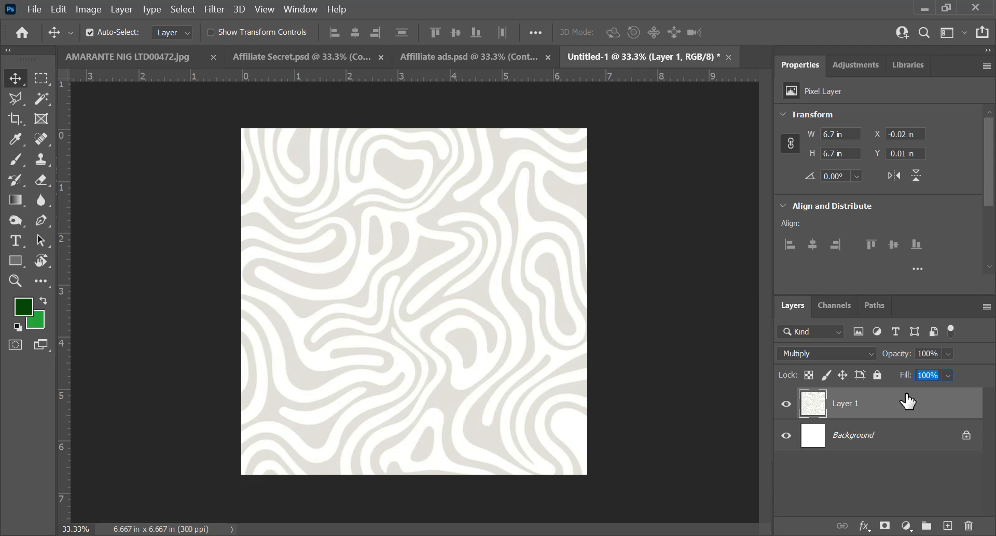
{"action": "type", "text": "60"}
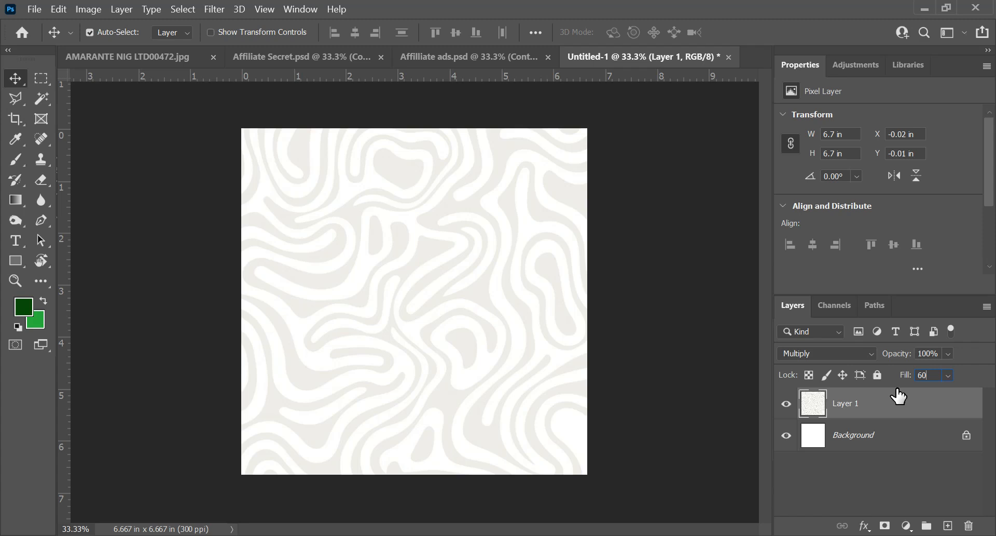
{"action": "key", "text": "Return"}
Step: Fill the Background layer with the dark green foreground color
{"action": "left_click", "coordinate": [854, 441]}
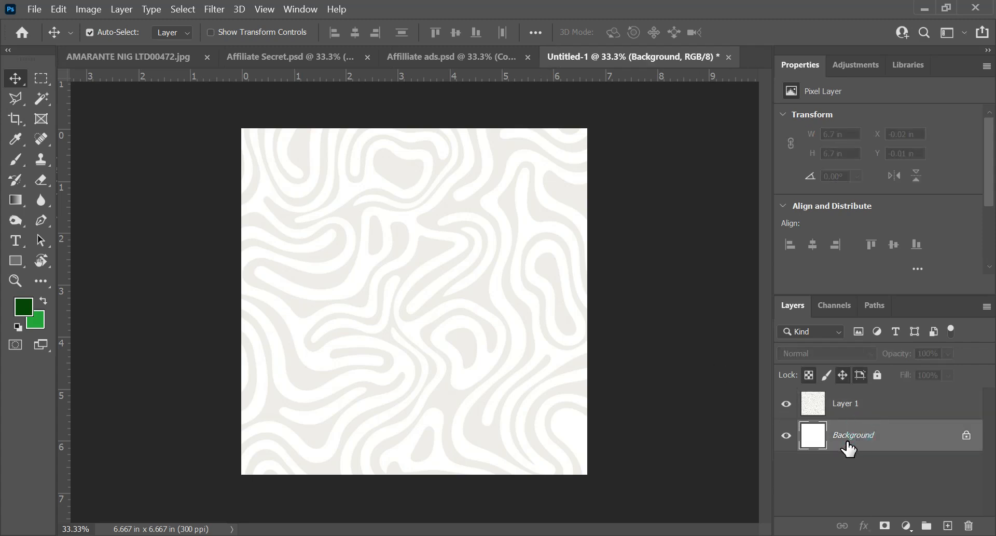
{"action": "key", "text": "alt+BackSpace"}
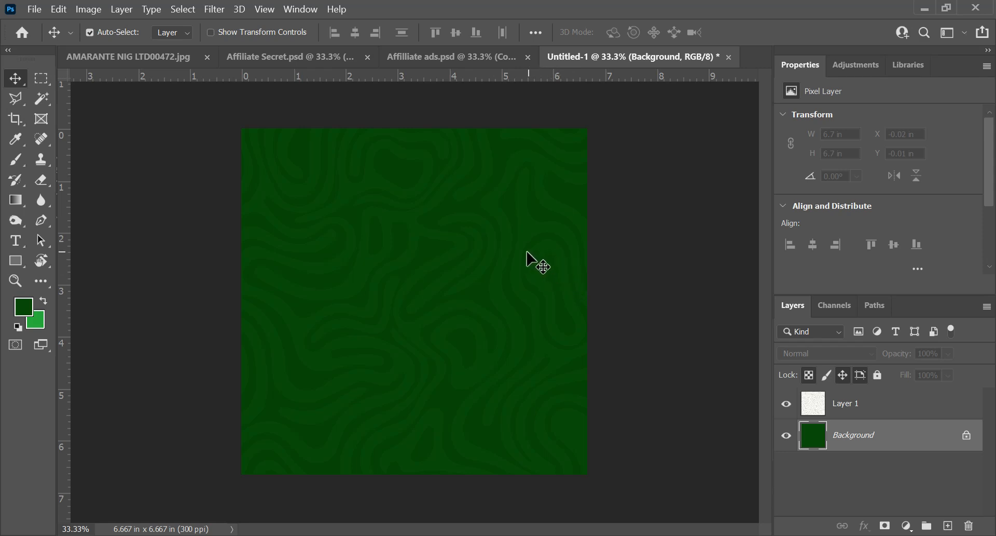
Step: Add the text "10X" on the upper part of the canvas and move the pattern layer beneath it
{"action": "key", "text": "t"}
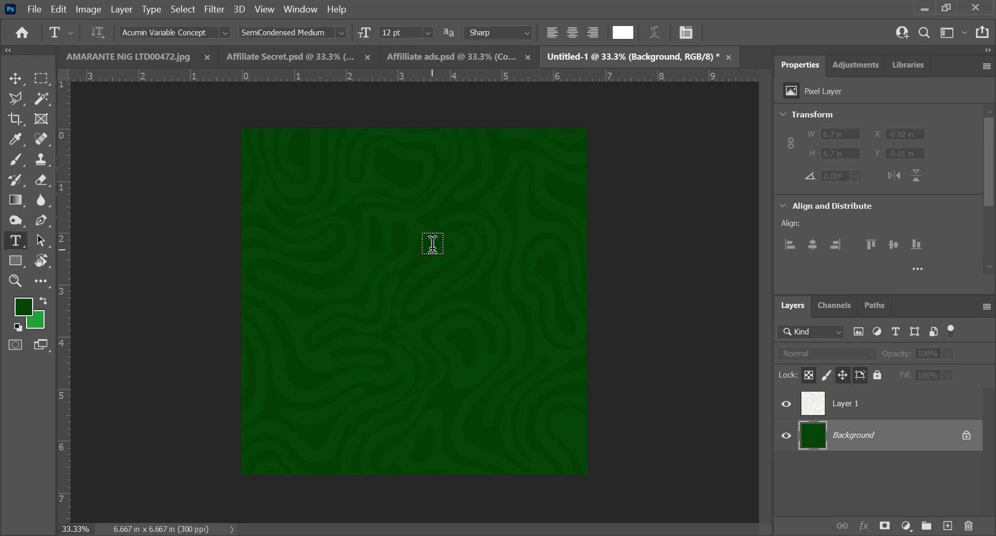
{"action": "left_click", "coordinate": [382, 211]}
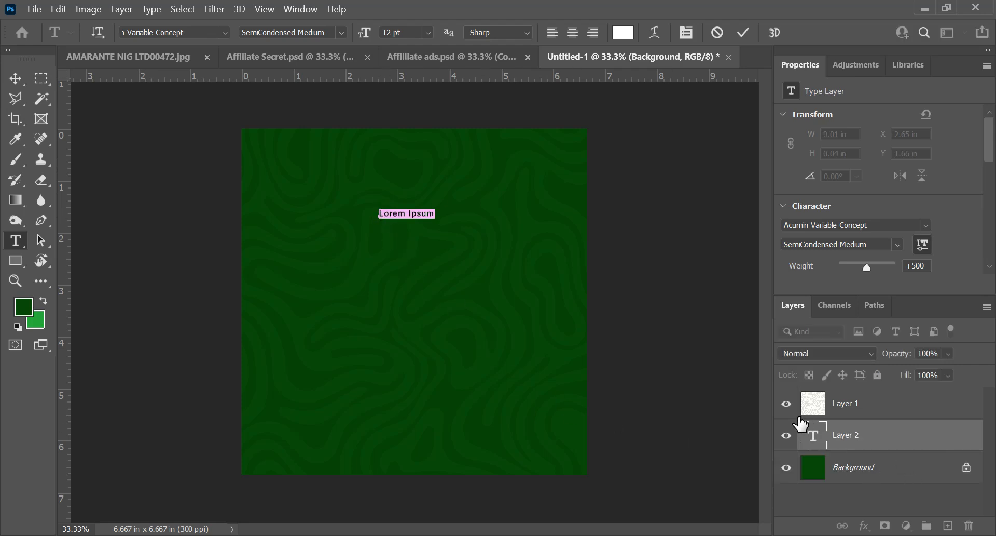
{"action": "type", "text": "I"}
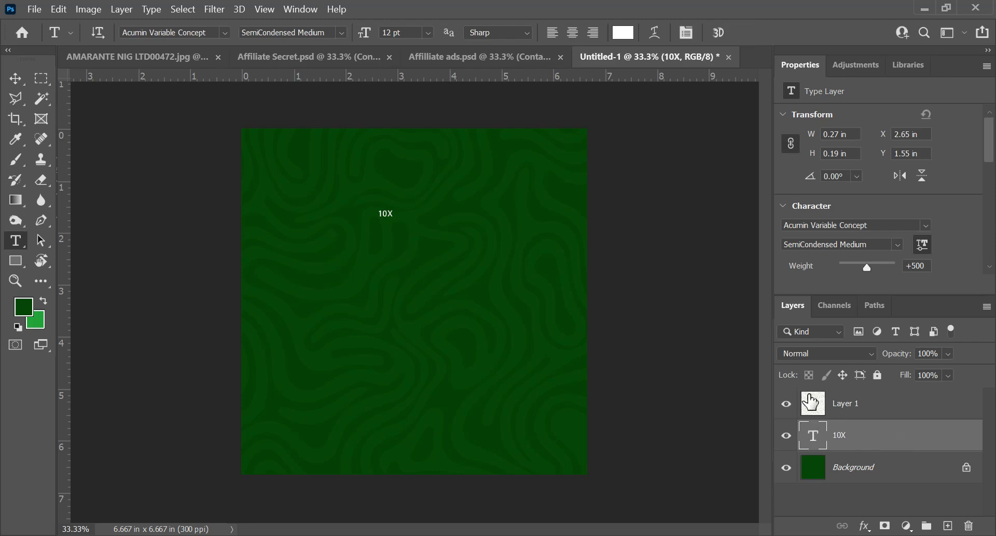
{"action": "left_click", "coordinate": [903, 408]}
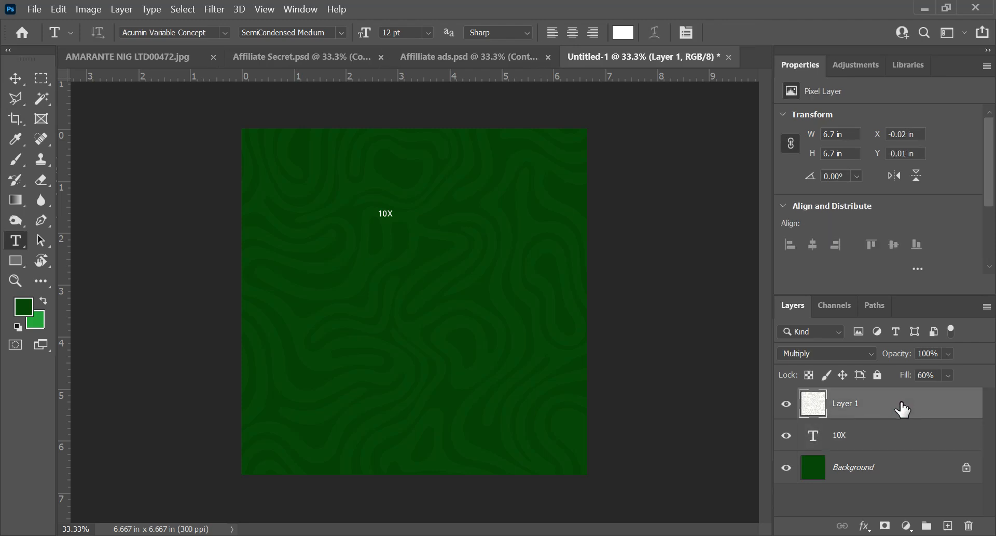
{"action": "left_click_drag", "start_coordinate": [903, 410], "coordinate": [900, 455]}
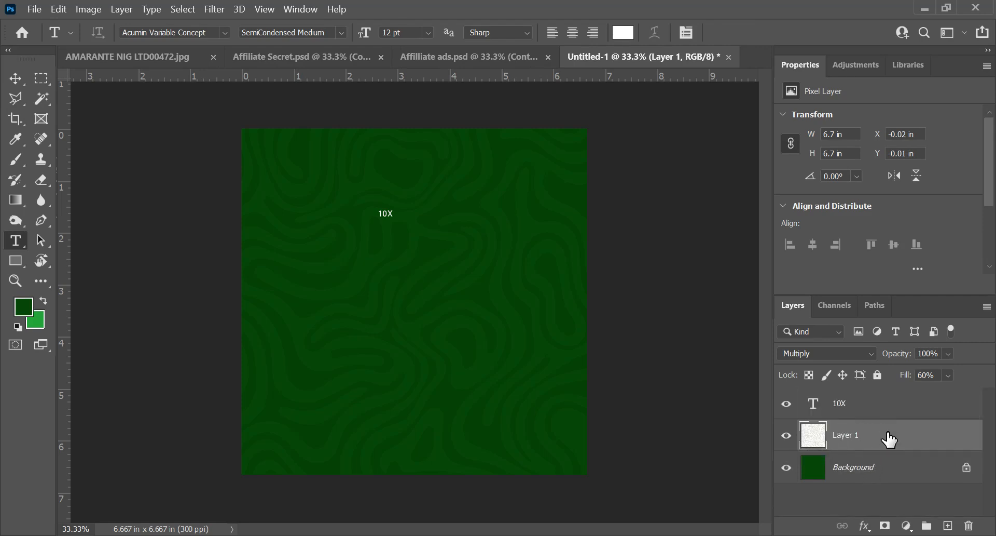
Step: Enlarge the 10X text proportionally to about 594%
{"action": "left_click", "coordinate": [860, 410]}
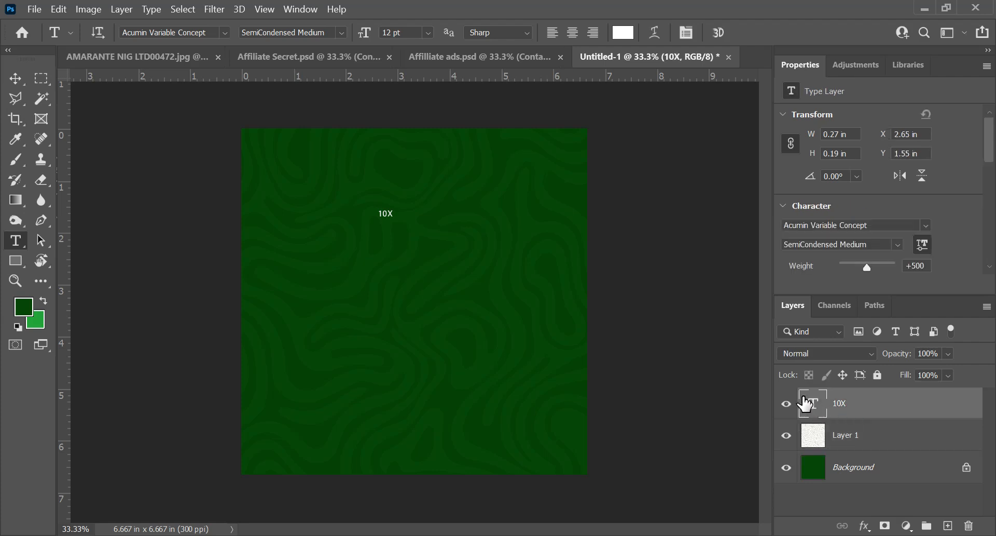
{"action": "key", "text": "ctrl+t"}
{"action": "left_click_drag", "start_coordinate": [393, 217], "coordinate": [452, 291]}
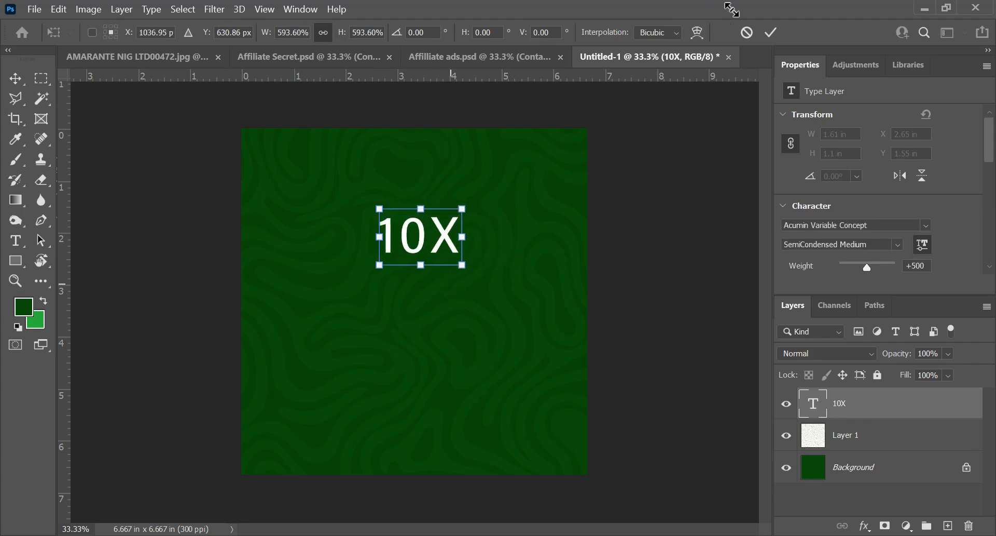
{"action": "left_click", "coordinate": [772, 33]}
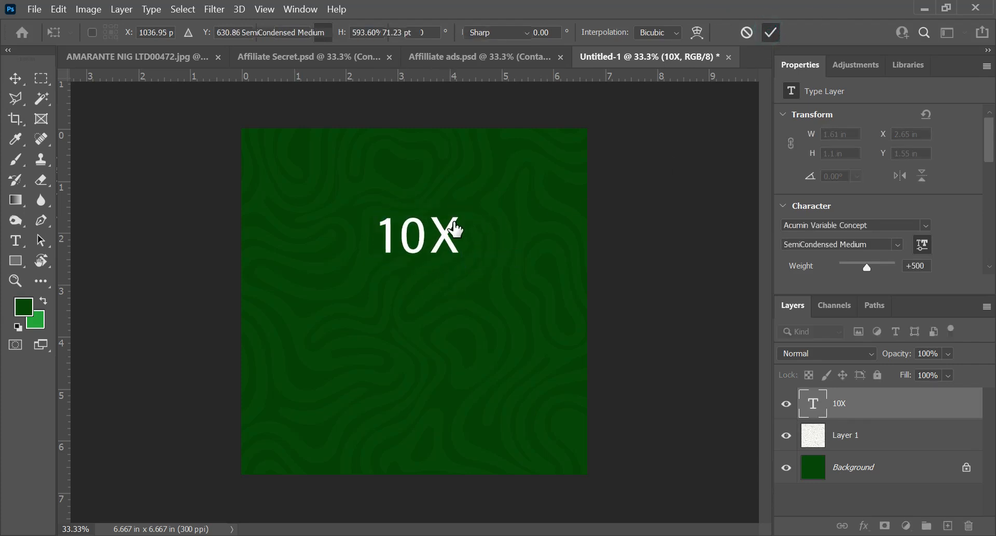
Step: Add separate text layers "your income", "with", "Affiliate Marketing" and "The smart way to earn! Share, promote, and profit." below 10X
{"action": "key", "text": "t"}
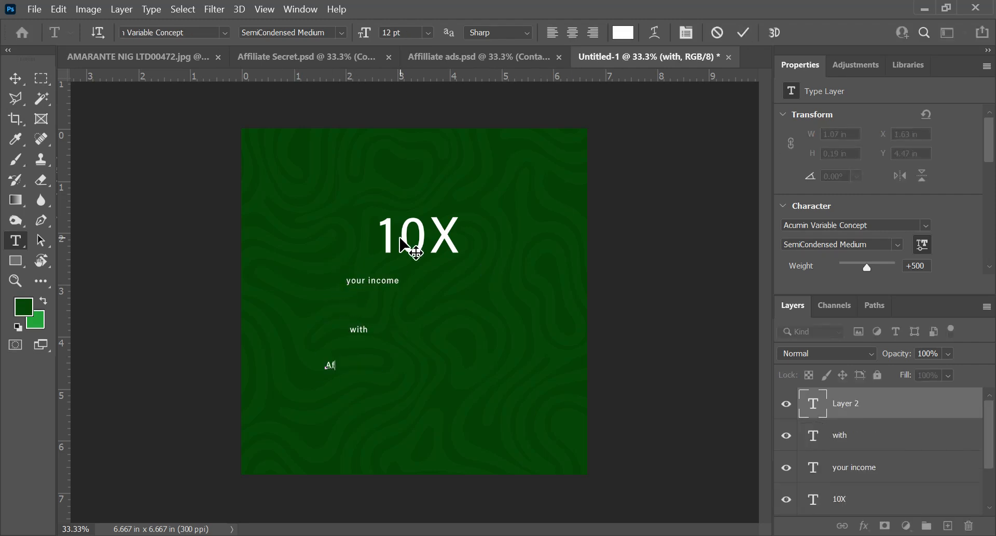
{"action": "type", "text": "filiate Marketing"}
{"action": "left_click", "coordinate": [308, 403]}
{"action": "type", "text": "The smart way to earn! Share, promote, and profit."}
Step: Add the text layers "Earn atleast", "weekly" and "$100 - $200" below the tagline near the canvas's lower edge
{"action": "left_click", "coordinate": [279, 426]}
{"action": "type", "text": "Earn atleast"}
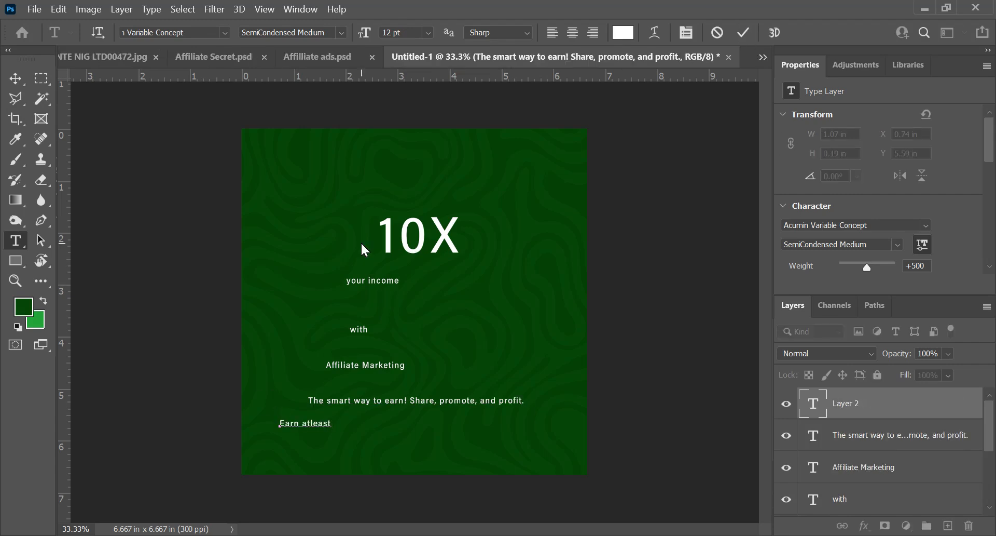
{"action": "left_click", "coordinate": [743, 33]}
{"action": "left_click_drag", "start_coordinate": [305, 423], "coordinate": [388, 423], "text": "alt"}
{"action": "double_click", "coordinate": [388, 423]}
{"action": "type", "text": "weekly"}
{"action": "left_click", "coordinate": [289, 461]}
{"action": "type", "text": "$100 - $200"}
Step: Add the two-line text "Are you willing and interested in learning online skill with your smartphone?" and move it above 10X
{"action": "left_click", "coordinate": [371, 447]}
{"action": "type", "text": "Are you willing and interested in learning online"}
{"action": "key", "text": "Return"}
{"action": "type", "text": "skill with your smartphone?"}
{"action": "left_click_drag", "start_coordinate": [436, 446], "coordinate": [363, 168]}
Step: Add a three-line text beside "your income" reading "Drop Shipping", "Whatsapp Cashout Formula" and "Ghostwriting & more"
{"action": "left_click", "coordinate": [432, 290]}
{"action": "type", "text": "Drop Shipping"}
{"action": "key", "text": "Return"}
{"action": "type", "text": "Whats"}
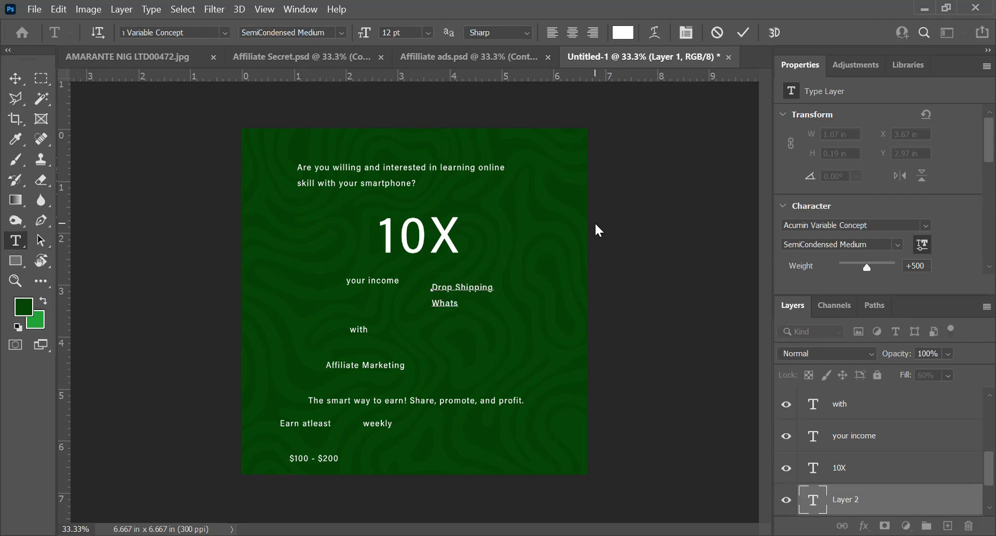
{"action": "type", "text": "app Cashout Formula"}
{"action": "key", "text": "Return"}
{"action": "type", "text": "Ghostwriting & more"}
Step: Add a "Contact via" line with the contact's phone number below the list, and the presenter's name near the lower edge
{"action": "left_click", "coordinate": [427, 359]}
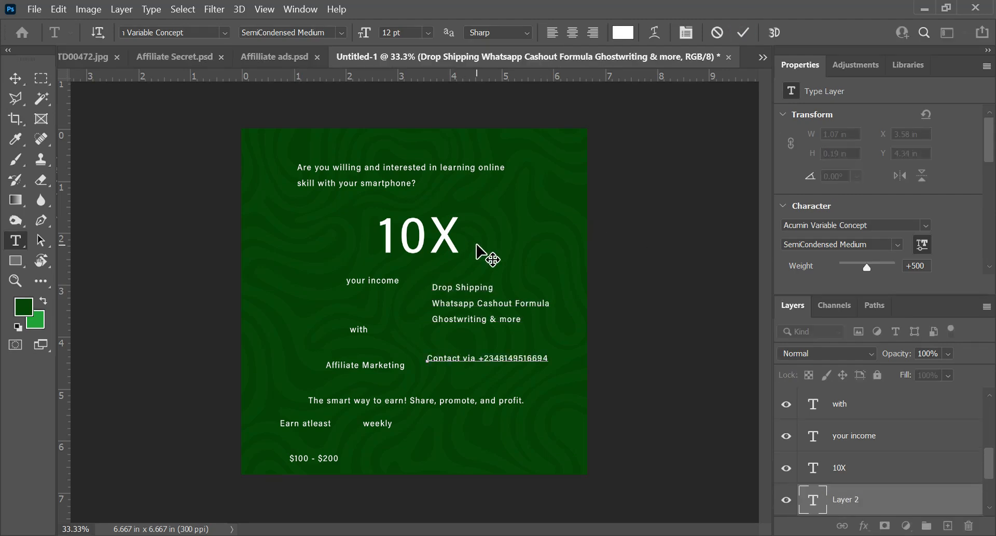
{"action": "left_click", "coordinate": [743, 33]}
{"action": "left_click", "coordinate": [448, 452]}
{"action": "left_click", "coordinate": [743, 33]}
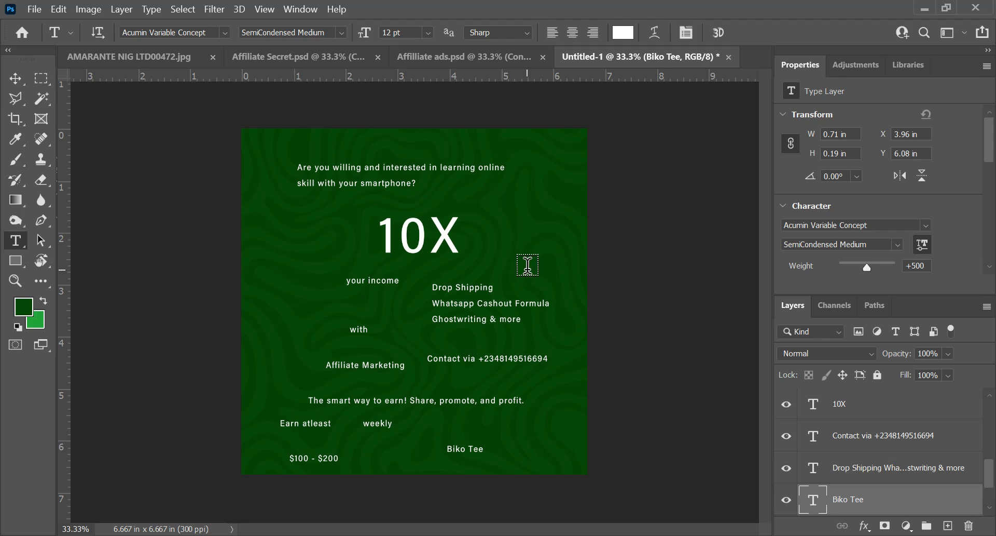
Step: Lock the pattern layer completely and check that it cannot be selected or moved on the canvas
{"action": "key", "text": "v"}
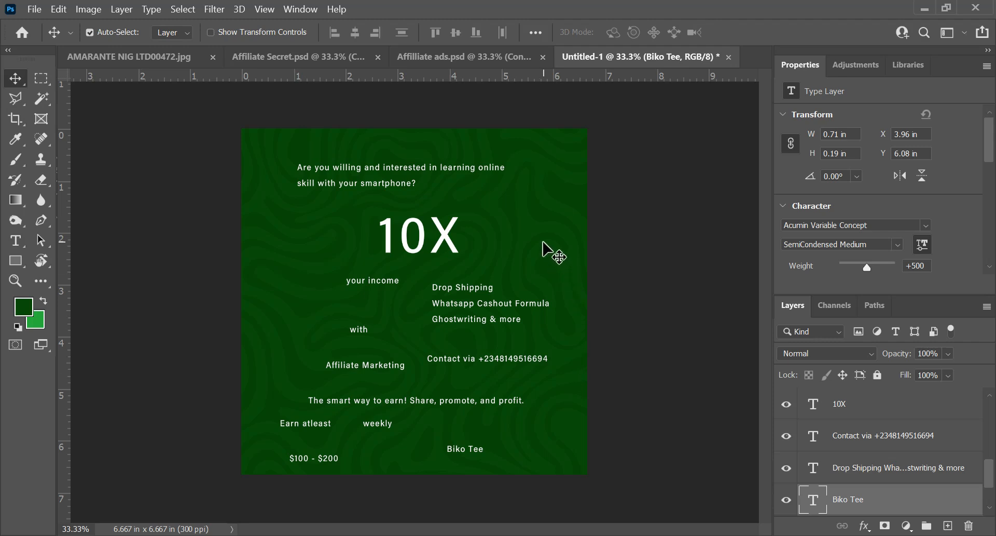
{"action": "left_click", "coordinate": [552, 255]}
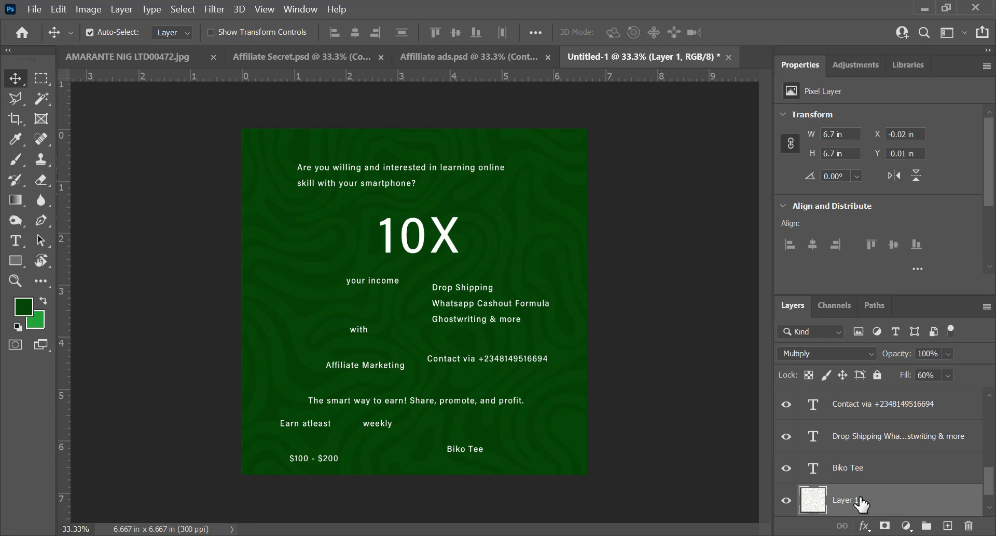
{"action": "left_click", "coordinate": [531, 227]}
{"action": "left_click", "coordinate": [903, 500]}
{"action": "left_click", "coordinate": [877, 374]}
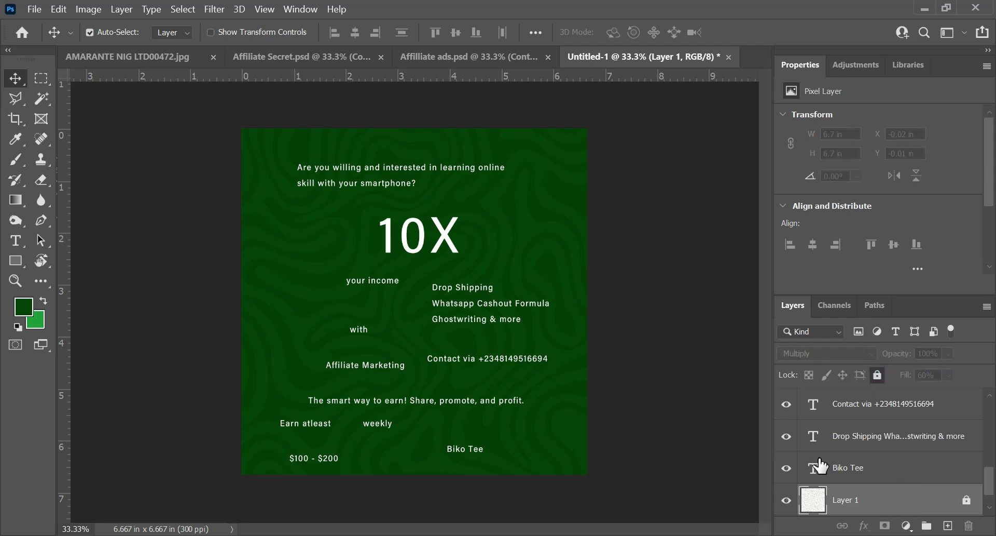
{"action": "mouse_move", "coordinate": [508, 238]}
{"action": "left_mouse_down"}
{"action": "mouse_move", "coordinate": [522, 236]}
{"action": "mouse_move", "coordinate": [506, 229]}
{"action": "left_mouse_up"}
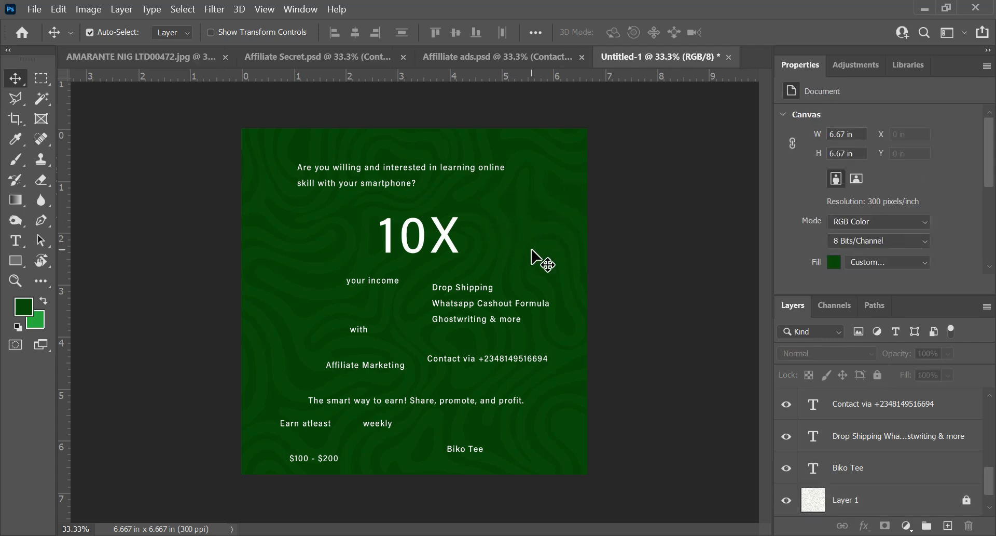
Step: Set the font of the 10X text to Clash Display Bold
{"action": "left_click", "coordinate": [436, 234]}
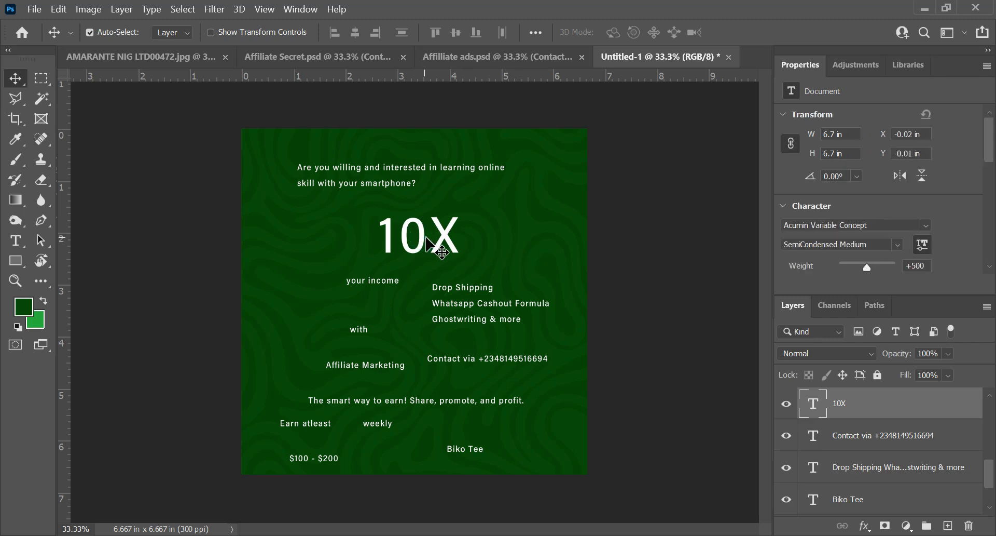
{"action": "double_click", "coordinate": [435, 233]}
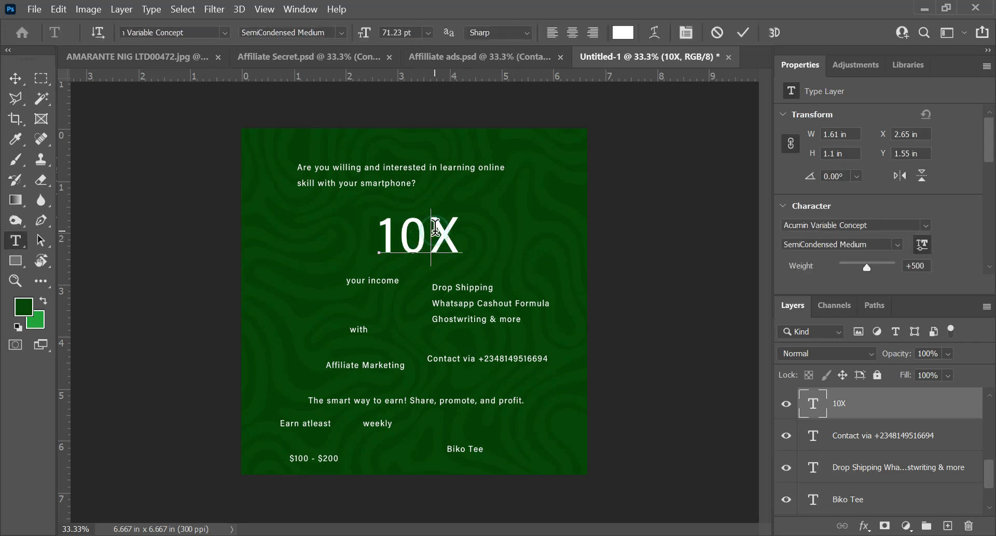
{"action": "key", "text": "ctrl+a"}
{"action": "key", "text": "ctrl+t"}
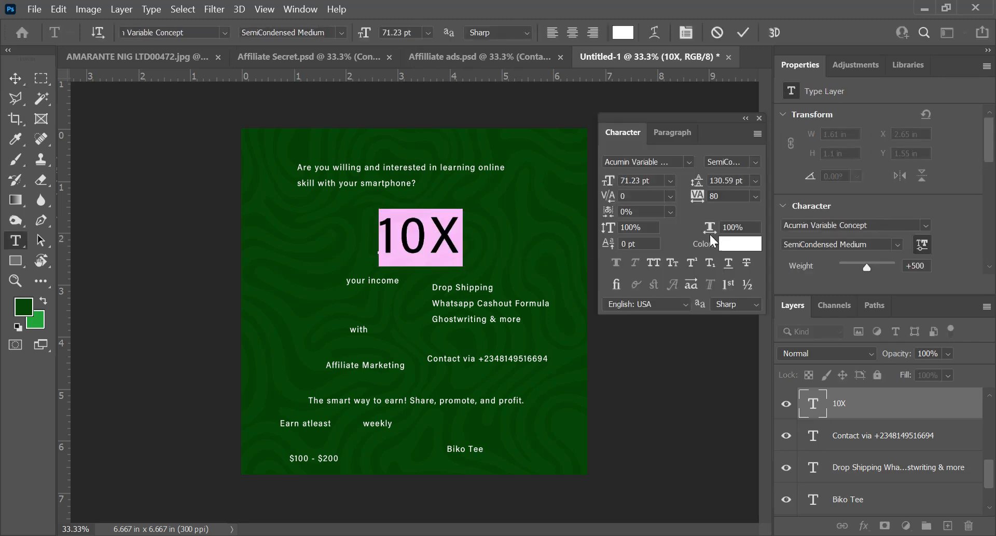
{"action": "left_click", "coordinate": [689, 162]}
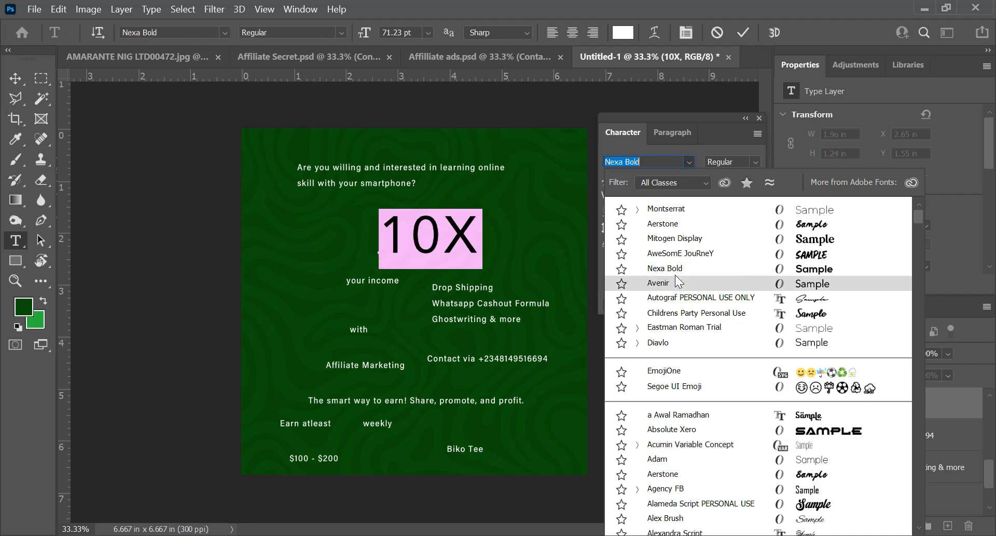
{"action": "scroll", "coordinate": [674, 299], "scroll_direction": "down", "scroll_amount": 2}
{"action": "scroll", "coordinate": [667, 291], "scroll_direction": "up", "scroll_amount": 2}
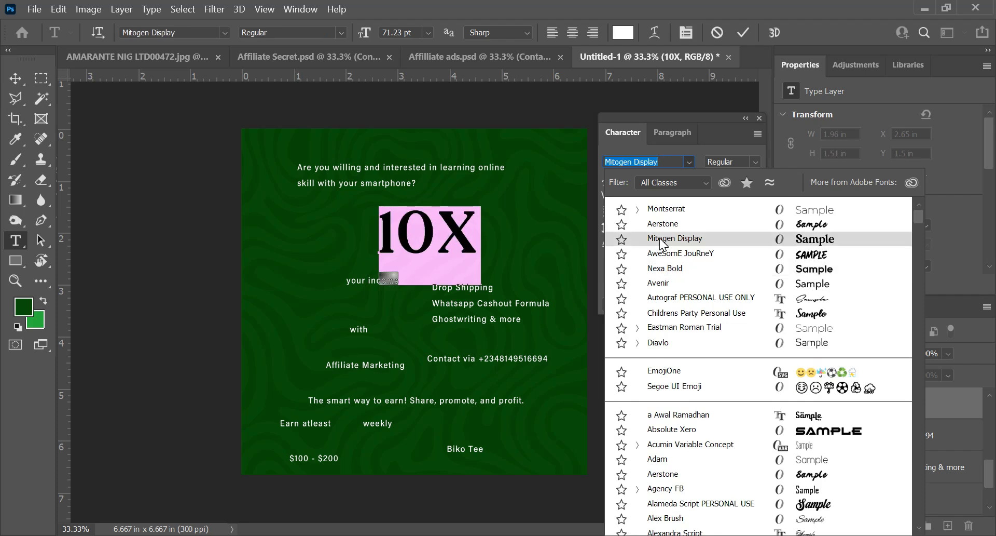
{"action": "type", "text": "c"}
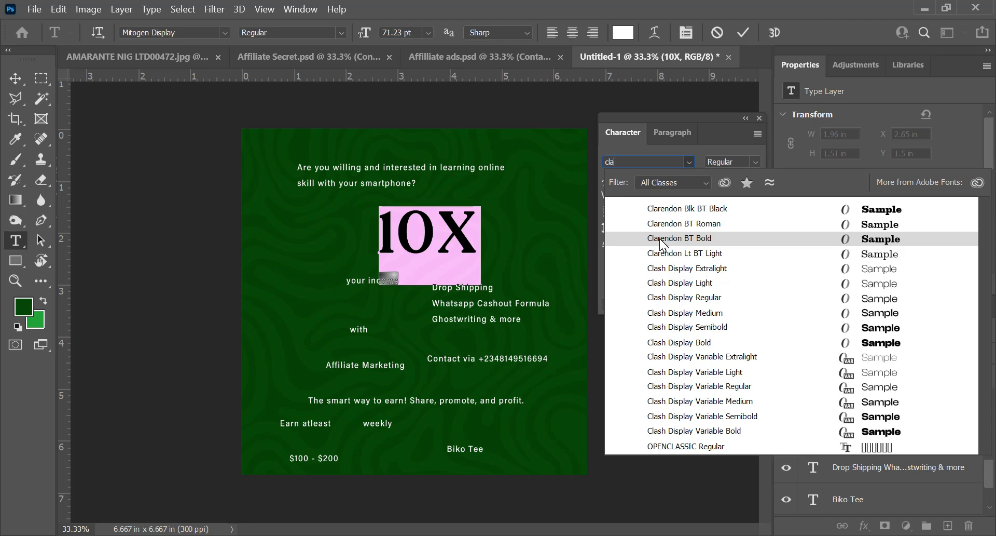
{"action": "type", "text": "la"}
{"action": "left_click", "coordinate": [677, 342]}
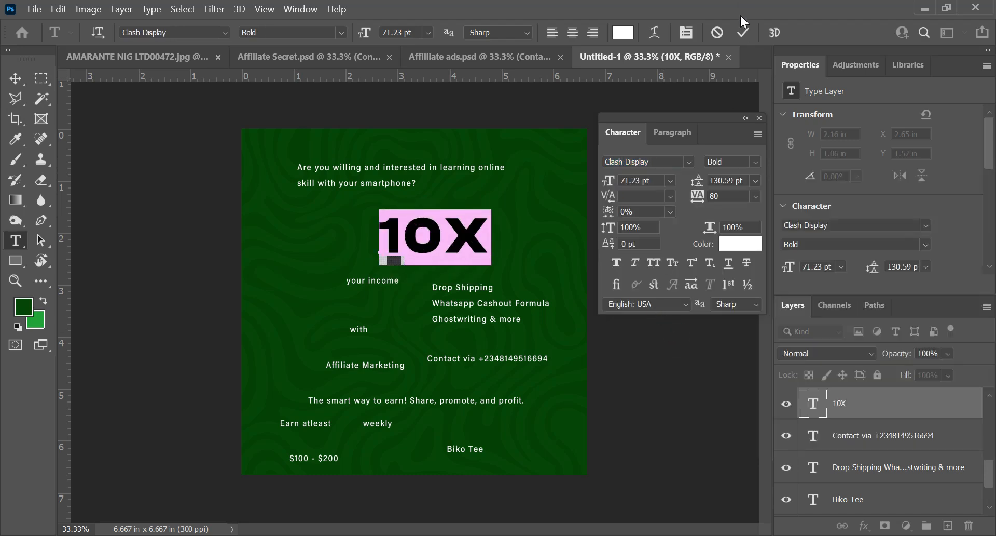
{"action": "left_click", "coordinate": [744, 32]}
Step: Enlarge the 10X text to about 132 pt, roughly 4 in wide, keeping it in the upper part of the canvas
{"action": "key", "text": "ctrl+t"}
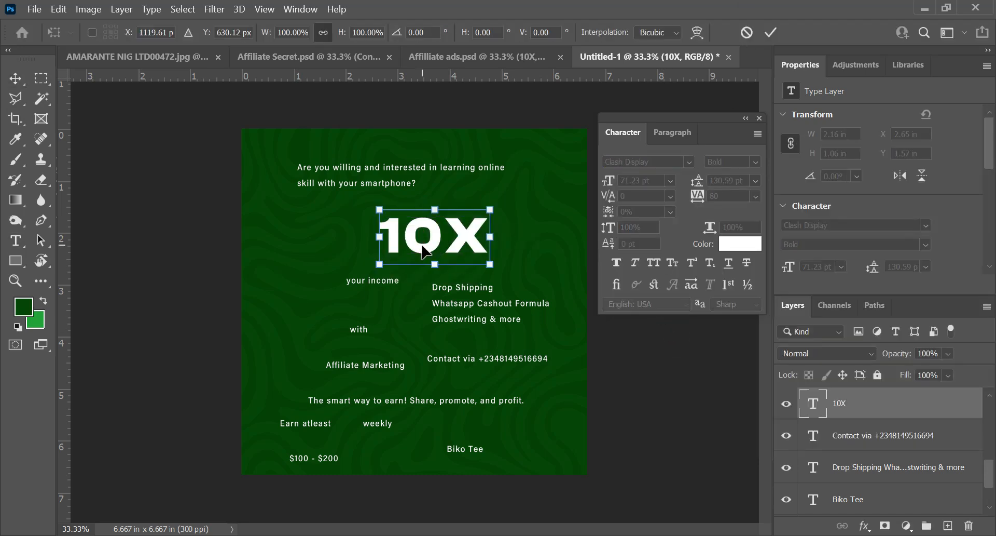
{"action": "left_click_drag", "start_coordinate": [374, 209], "coordinate": [312, 177]}
{"action": "left_click_drag", "start_coordinate": [489, 177], "coordinate": [514, 177]}
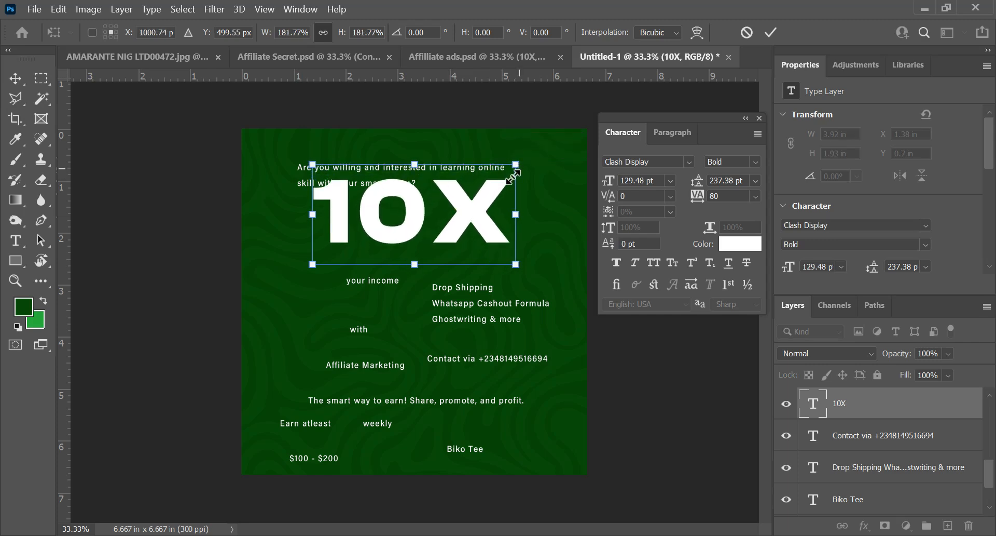
{"action": "left_click_drag", "start_coordinate": [515, 264], "coordinate": [521, 265]}
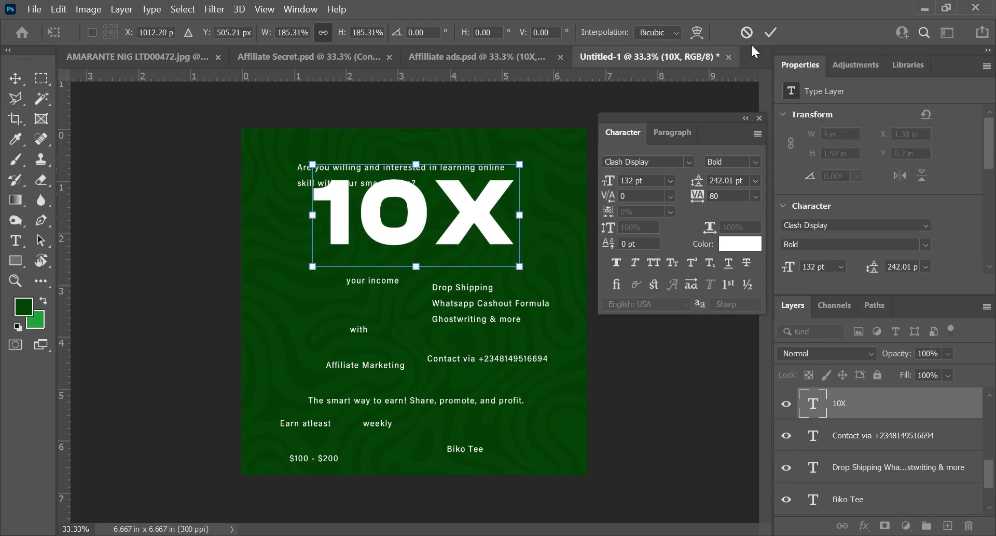
{"action": "left_click", "coordinate": [772, 32]}
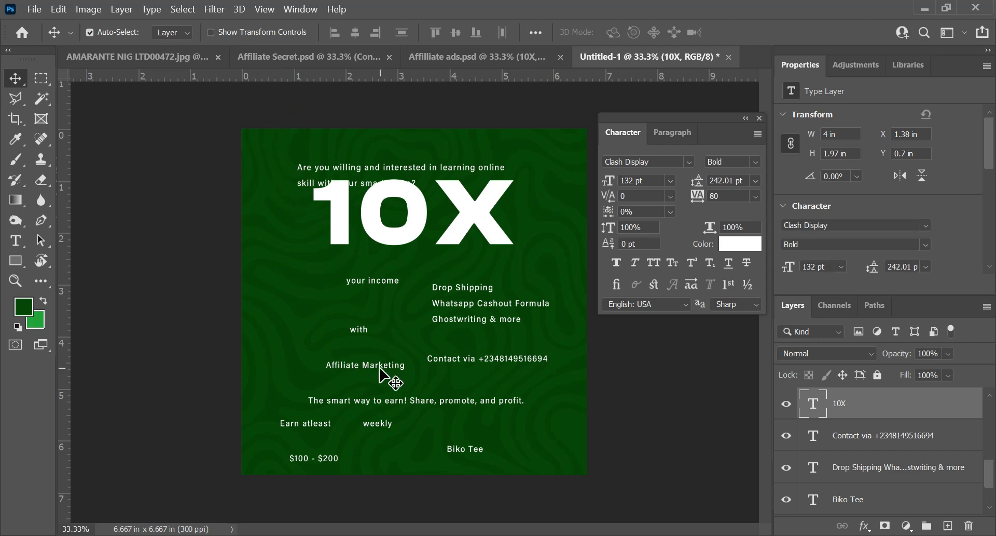
Step: Reposition the Affiliate Marketing, contact, slogan and "$100 - $200" lines, and move the two-line question from behind 10X to the lower canvas area
{"action": "left_click_drag", "start_coordinate": [378, 368], "coordinate": [354, 369]}
{"action": "mouse_move", "coordinate": [512, 368]}
{"action": "left_mouse_down"}
{"action": "mouse_move", "coordinate": [479, 348]}
{"action": "mouse_move", "coordinate": [500, 365]}
{"action": "left_mouse_up"}
{"action": "left_click", "coordinate": [480, 319]}
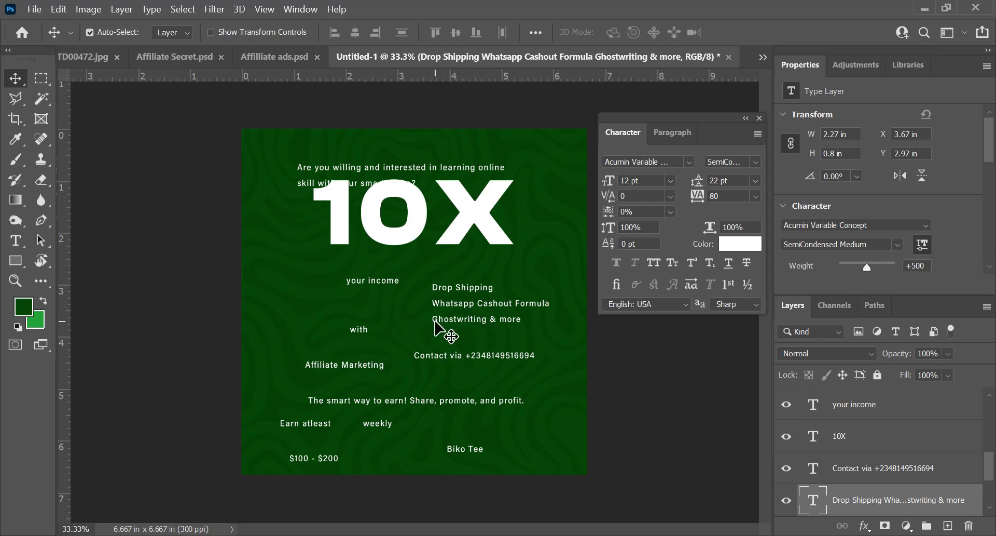
{"action": "left_click_drag", "start_coordinate": [441, 357], "coordinate": [461, 357]}
{"action": "left_click_drag", "start_coordinate": [432, 406], "coordinate": [481, 398]}
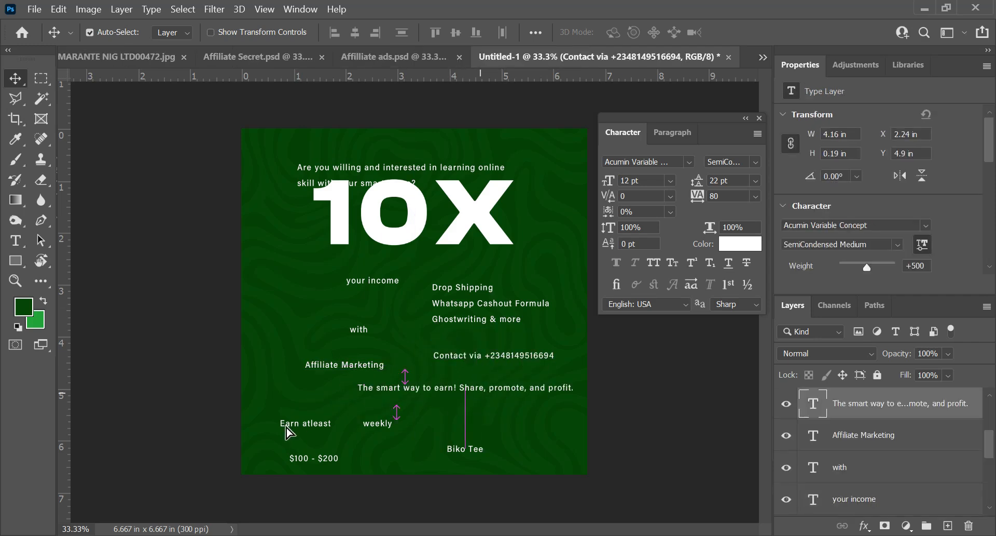
{"action": "left_click_drag", "start_coordinate": [300, 450], "coordinate": [337, 455]}
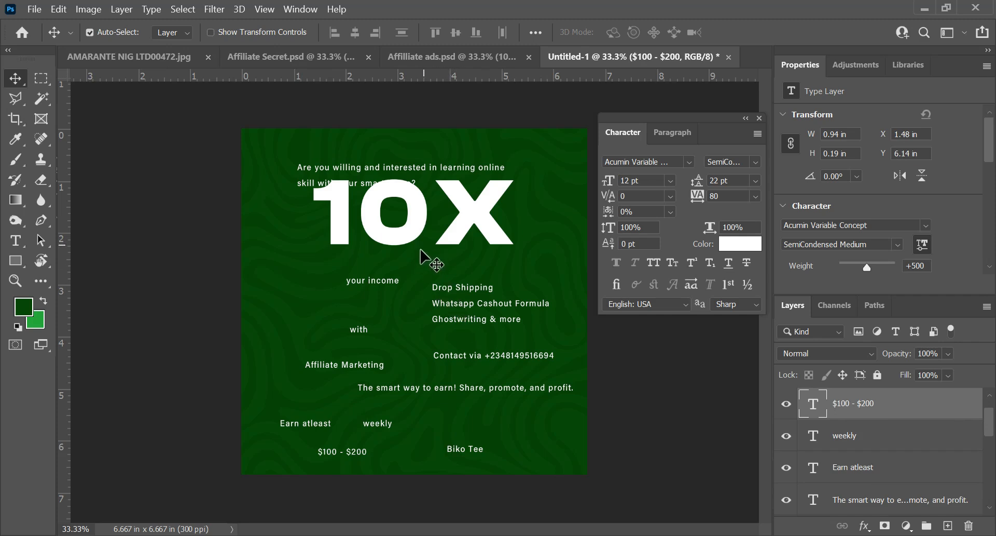
{"action": "left_click_drag", "start_coordinate": [311, 165], "coordinate": [296, 421]}
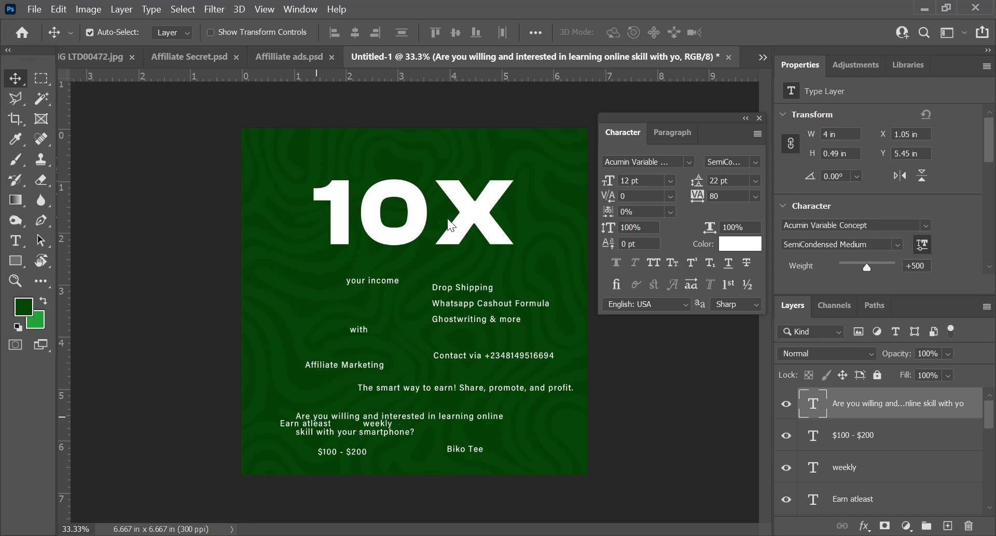
Step: Centre the 10X text horizontally on the canvas
{"action": "left_click", "coordinate": [490, 222]}
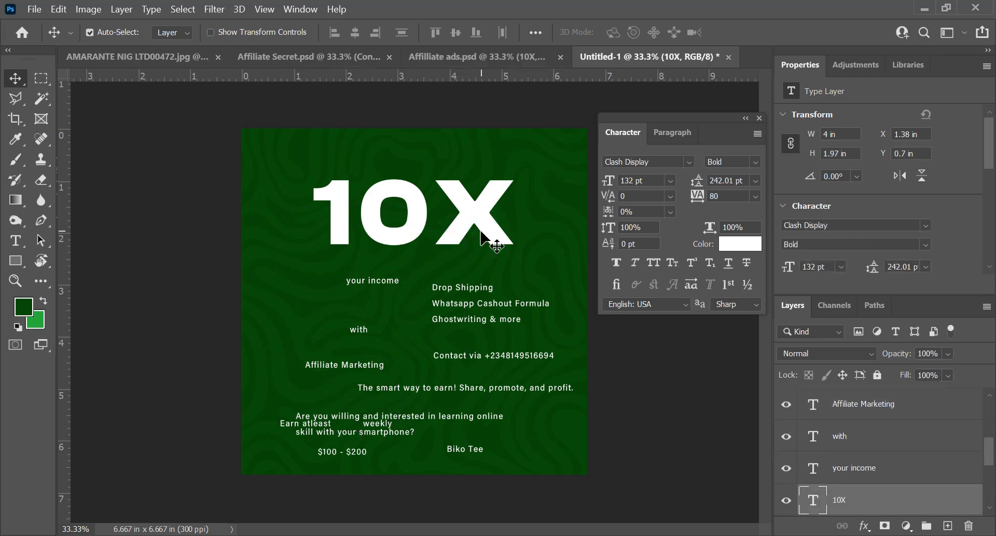
{"action": "key", "text": "ctrl+a"}
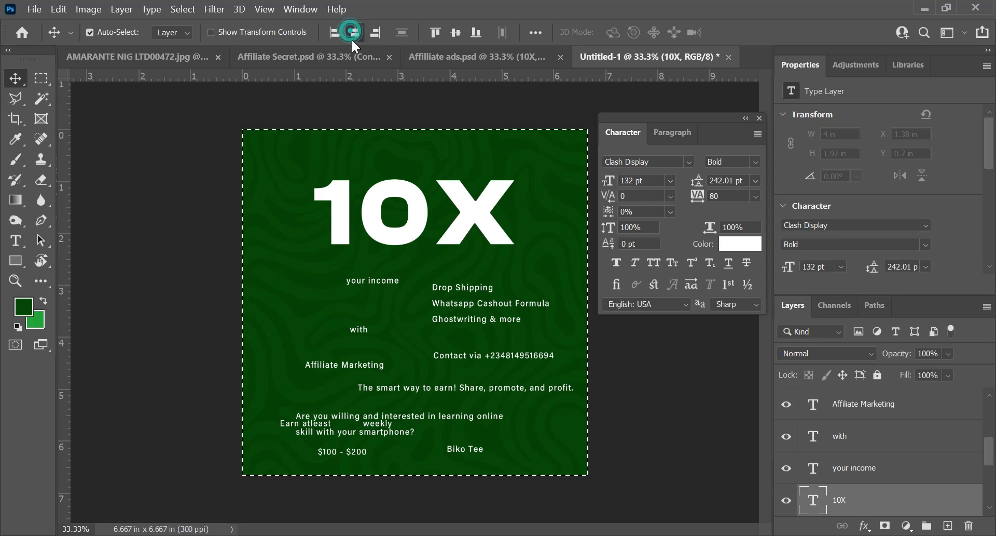
{"action": "key", "text": "ctrl+d"}
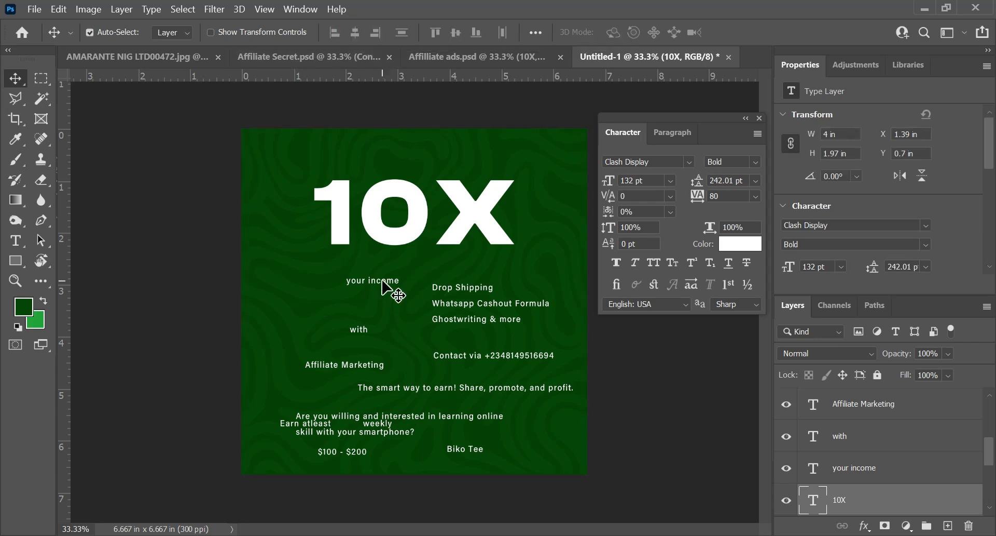
Step: Move "your income" beneath the middle of 10X and shift the three-line skills list to the canvas's left edge
{"action": "double_click", "coordinate": [383, 280]}
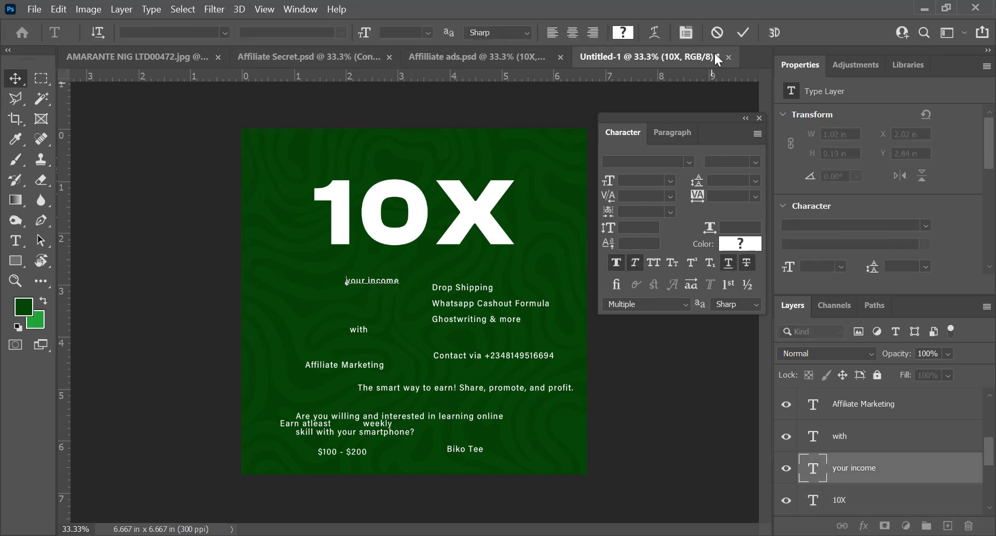
{"action": "left_click_drag", "start_coordinate": [465, 306], "coordinate": [285, 343]}
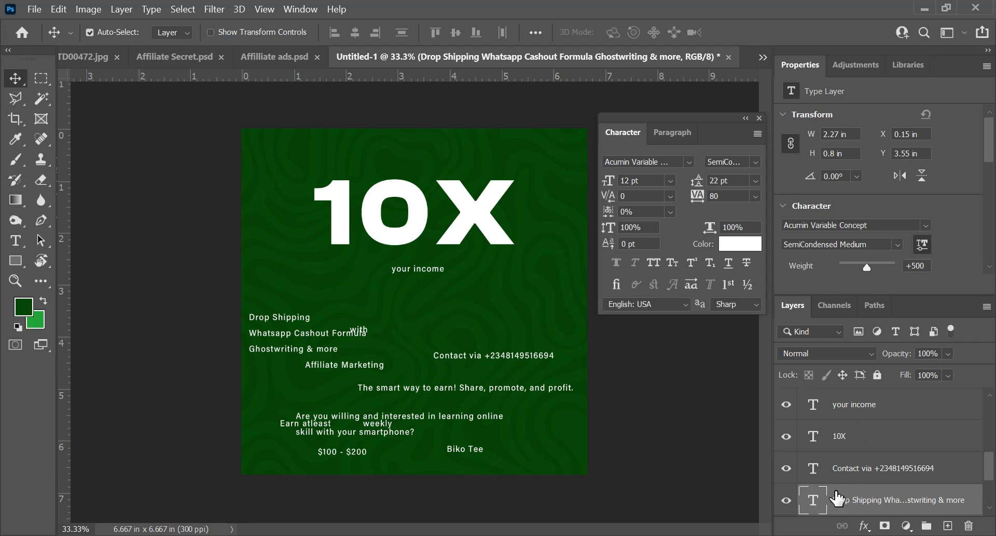
Step: Hide every text layer except 10X and "your income", leaving the pattern background visible
{"action": "left_click", "coordinate": [787, 503]}
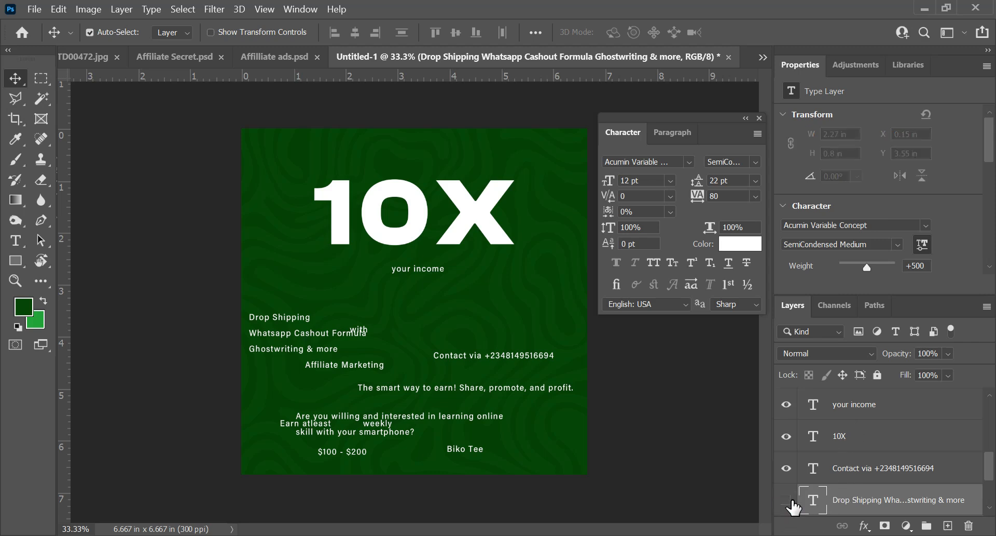
{"action": "left_click", "coordinate": [787, 468]}
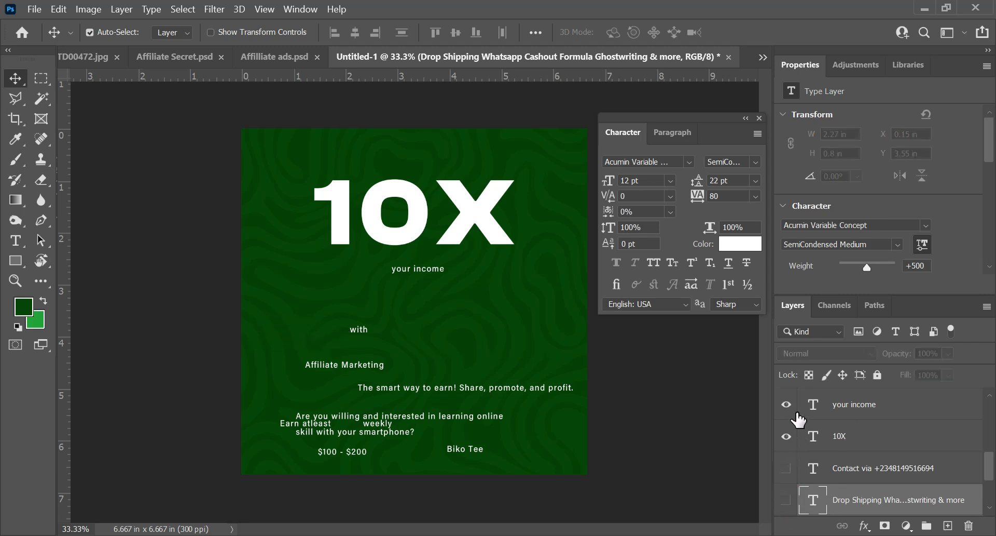
{"action": "scroll", "coordinate": [799, 481], "scroll_direction": "down", "scroll_amount": 2}
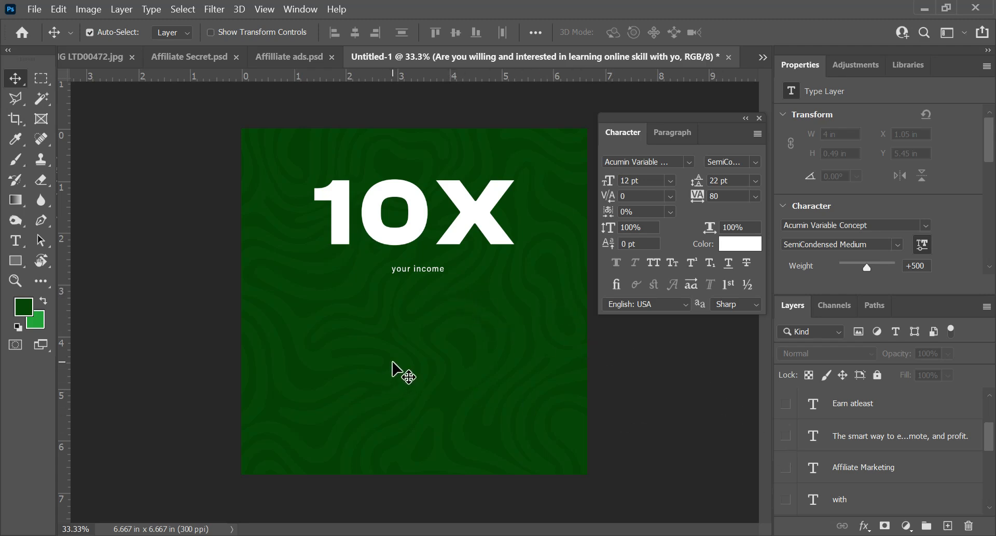
Step: Centre the "your income" text horizontally on the canvas
{"action": "left_click", "coordinate": [418, 273]}
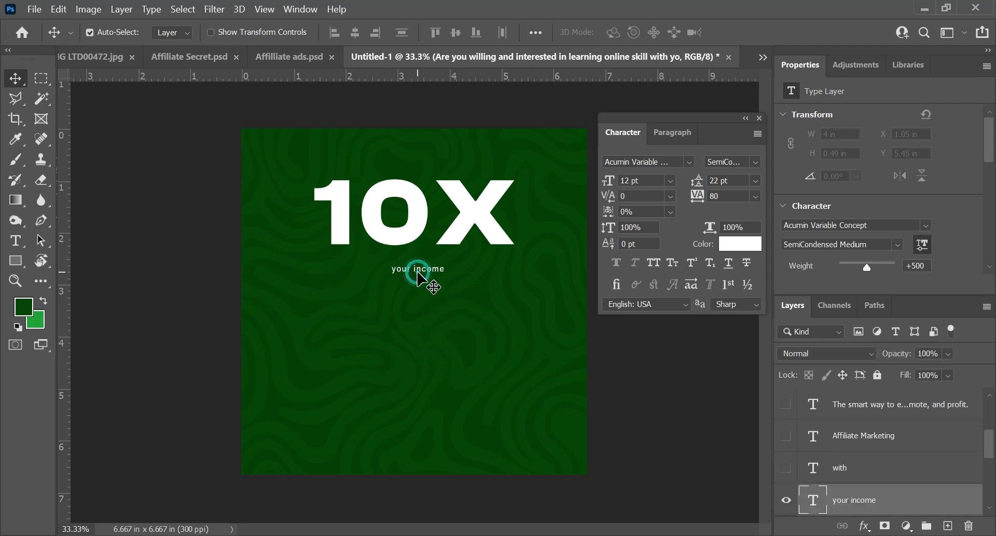
{"action": "key", "text": "ctrl+a"}
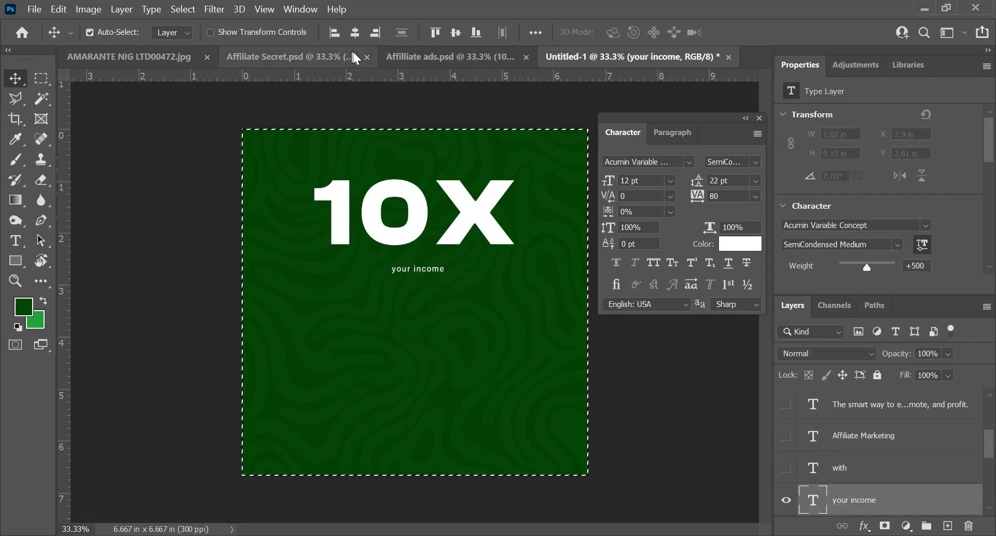
{"action": "left_click", "coordinate": [355, 32]}
{"action": "key", "text": "ctrl+d"}
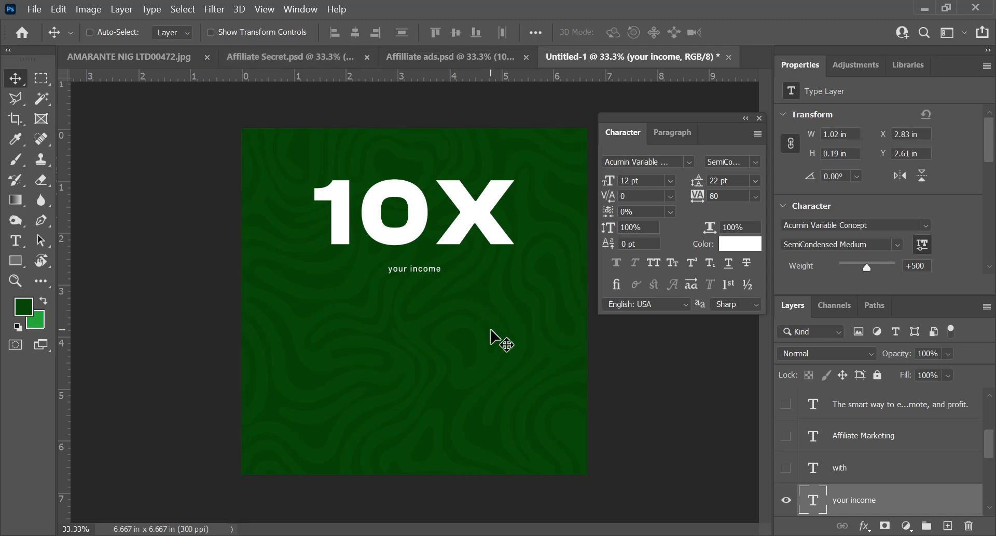
Step: Scale up the "your income" text to about 23.41 pt, roughly 2 in wide
{"action": "key", "text": "ctrl+t"}
{"action": "left_click_drag", "start_coordinate": [440, 273], "coordinate": [466, 278]}
{"action": "left_click_drag", "start_coordinate": [385, 264], "coordinate": [366, 259]}
{"action": "key", "text": "Return"}
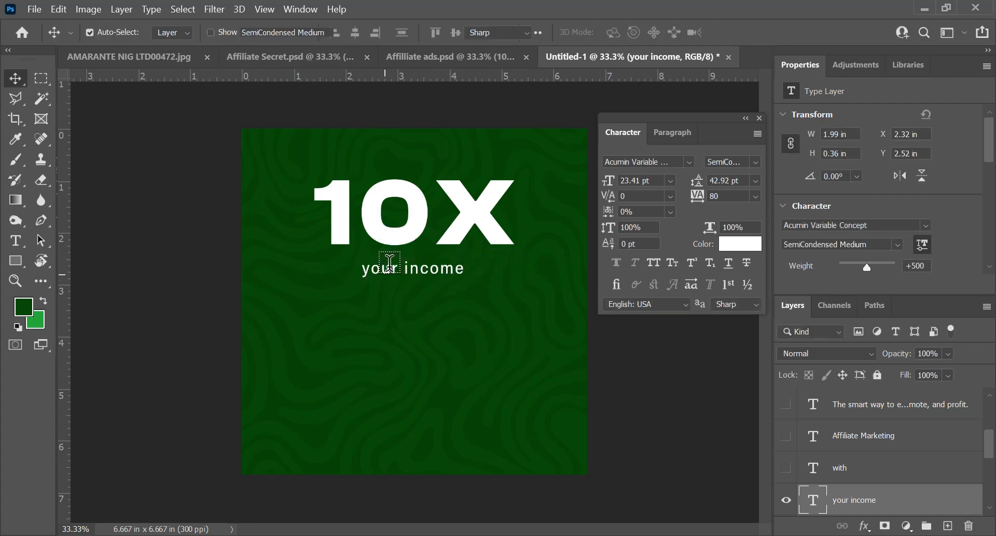
Step: Change the font of the "your income" text to Clash Display Regular
{"action": "double_click", "coordinate": [390, 262]}
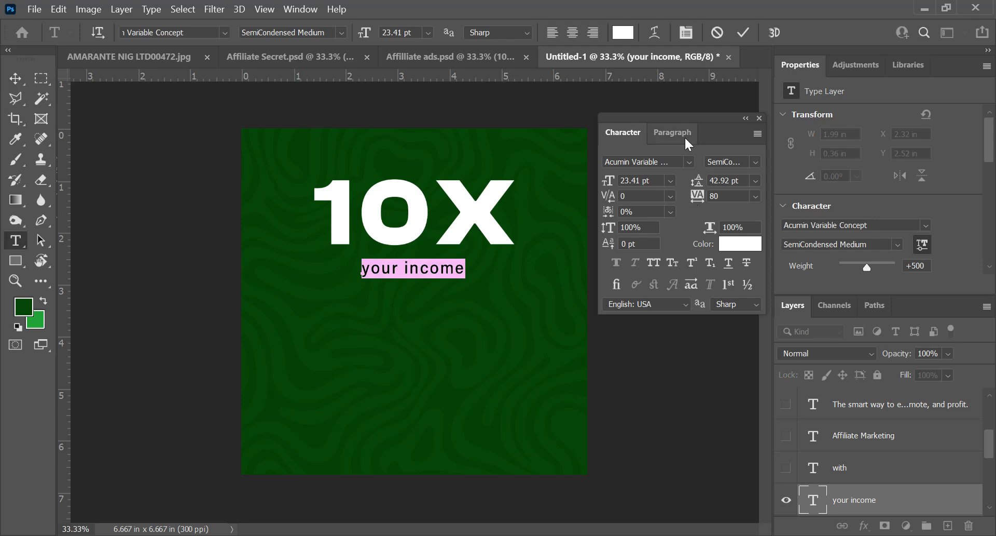
{"action": "left_click", "coordinate": [689, 161]}
{"action": "left_click", "coordinate": [684, 210]}
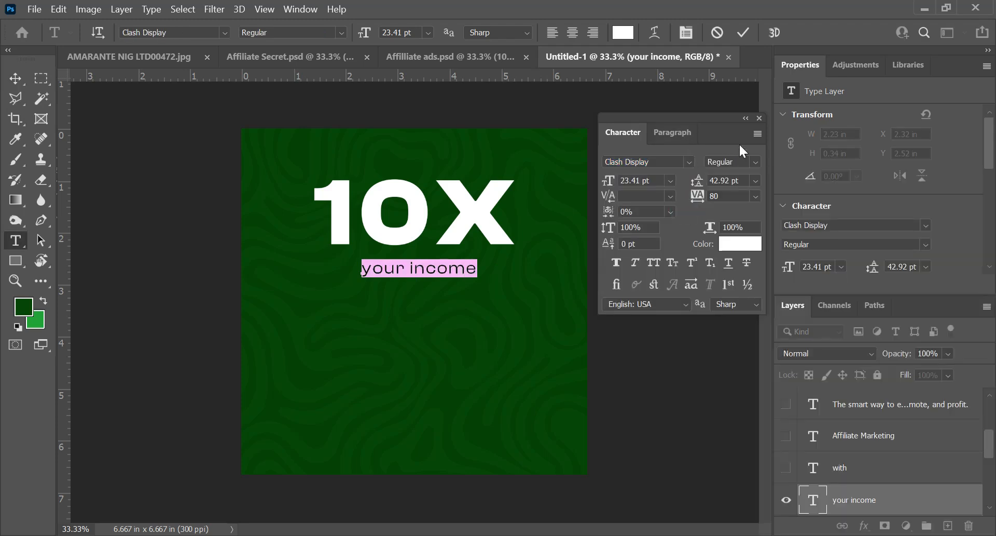
{"action": "left_click", "coordinate": [744, 33]}
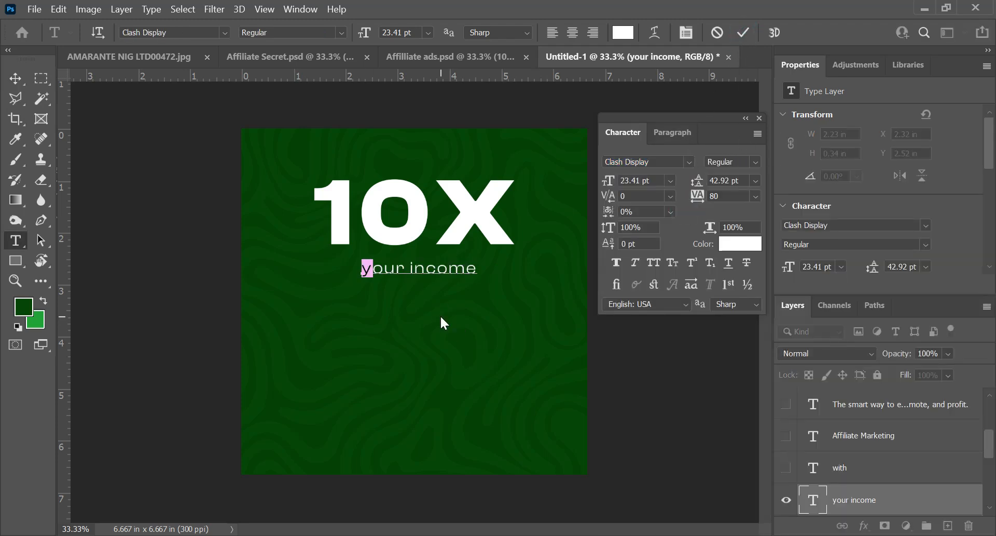
Step: Capitalise the initial letters of both words so the line reads "Your Income"
{"action": "type", "text": "Y"}
{"action": "key", "text": "Right"}
{"action": "key", "text": "Right"}
{"action": "key", "text": "Right"}
{"action": "key", "text": "Right"}
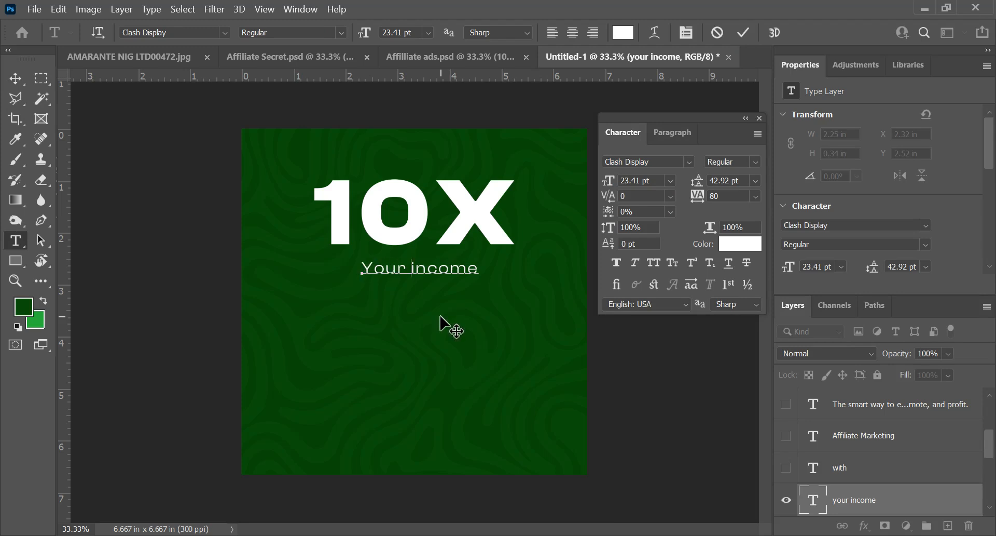
{"action": "key", "text": "shift+Left"}
{"action": "type", "text": "I"}
{"action": "key", "text": "ctrl+Return"}
Step: Centre "Your Income" horizontally on the canvas again and nudge it up to sit just beneath 10X, at about Y 2.3 in
{"action": "key", "text": "v"}
{"action": "key", "text": "ctrl+a"}
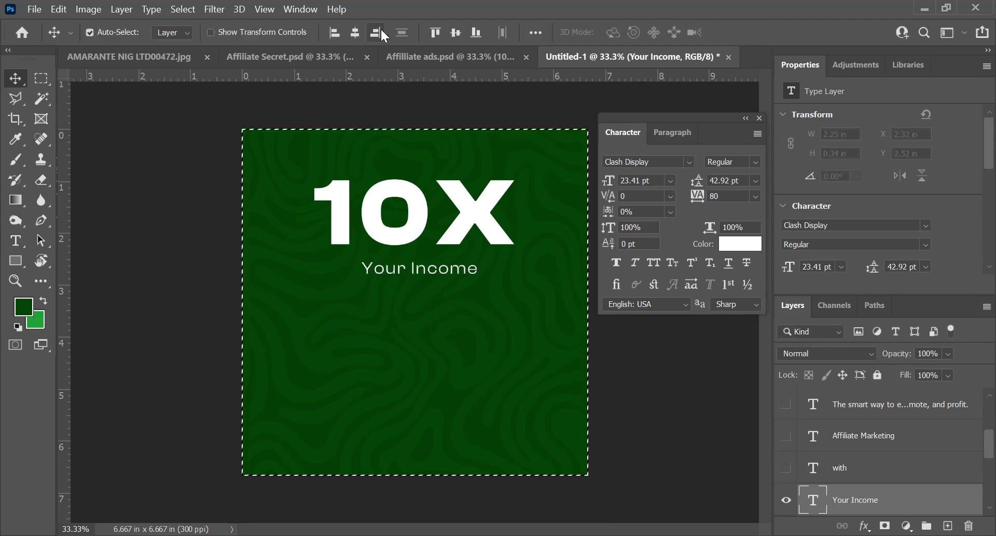
{"action": "left_click", "coordinate": [353, 31]}
{"action": "key", "text": "ctrl+d"}
{"action": "key", "text": "shift+Up"}
{"action": "key", "text": "shift+Up"}
{"action": "key", "text": "shift+Up"}
{"action": "key", "text": "shift+Up"}
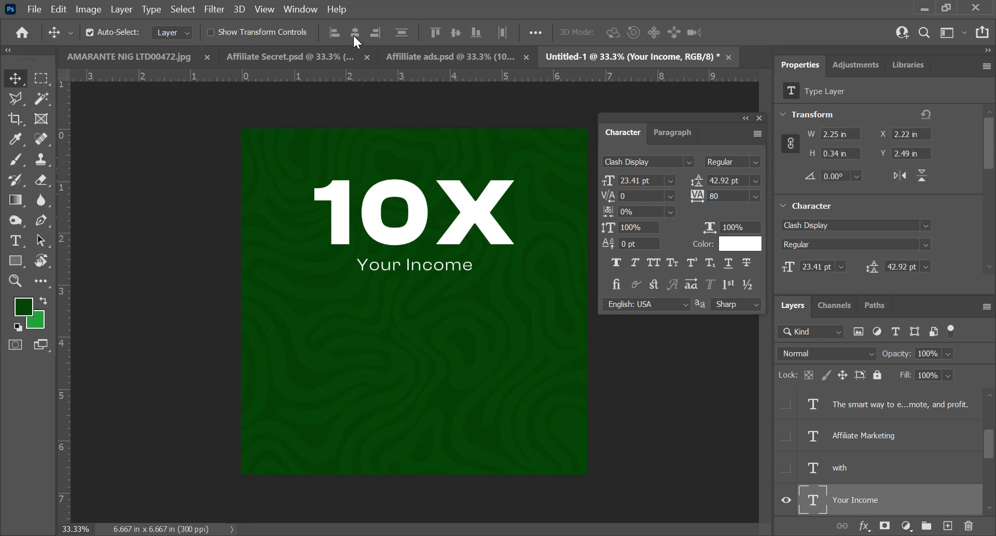
{"action": "key", "text": "shift+Up"}
{"action": "key", "text": "shift+Up"}
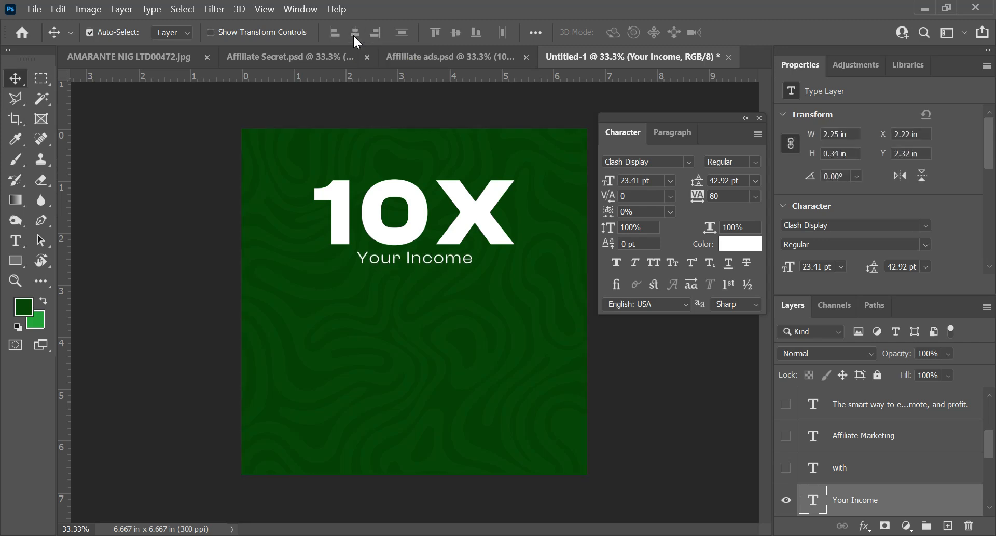
{"action": "key", "text": "Down"}
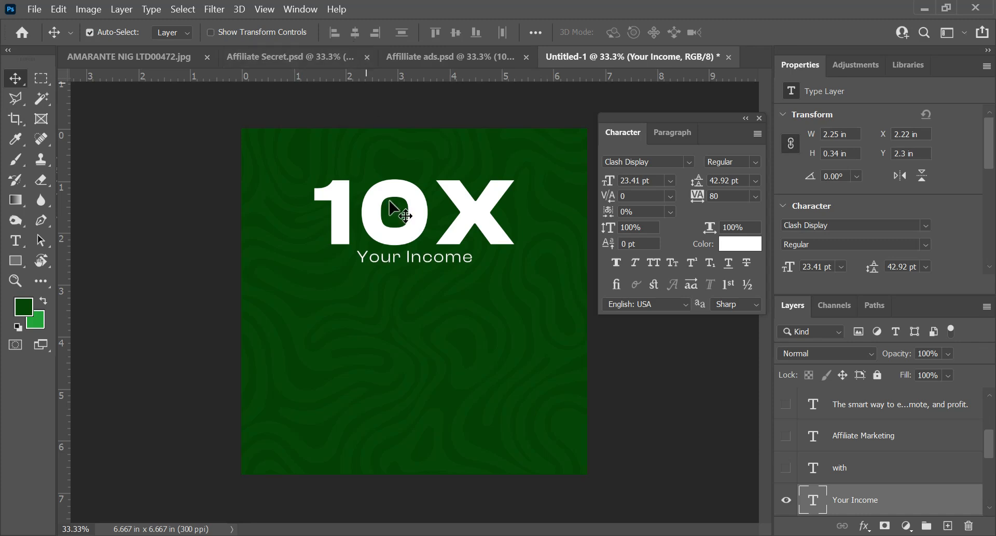
Step: Show the "with" text layer and place it just beneath "Your Income", at about X 3.17 in, Y 2.62 in
{"action": "left_click", "coordinate": [787, 468]}
{"action": "left_click_drag", "start_coordinate": [359, 334], "coordinate": [412, 291]}
{"action": "key", "text": "ctrl+a"}
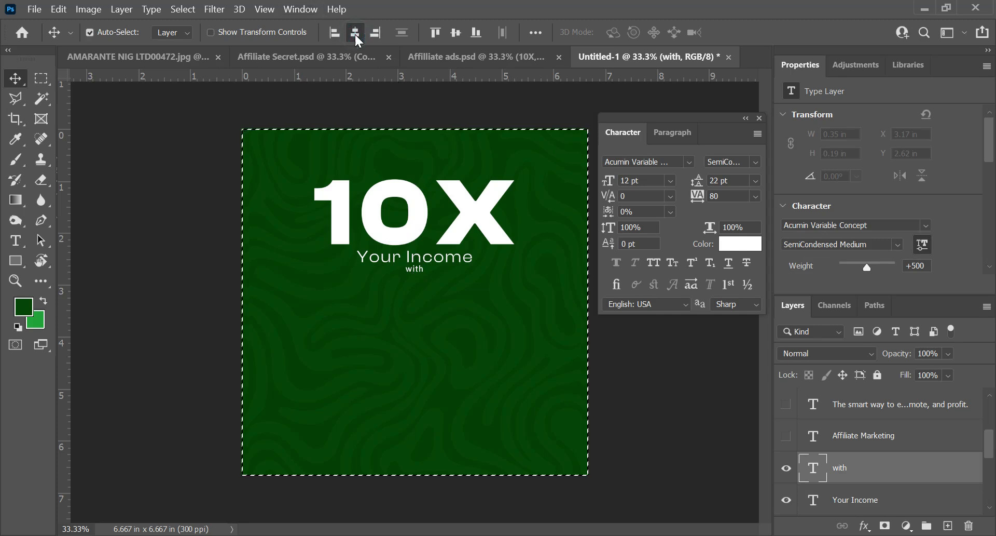
{"action": "key", "text": "ctrl+d"}
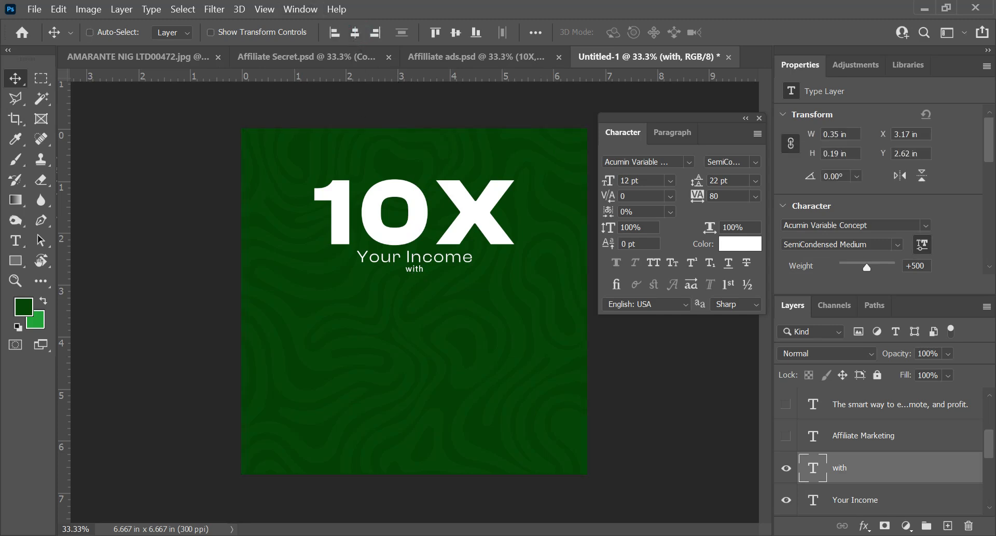
Step: Change the "with" text to the Autograf PERSONAL USE ONLY font at 17 pt
{"action": "double_click", "coordinate": [811, 473]}
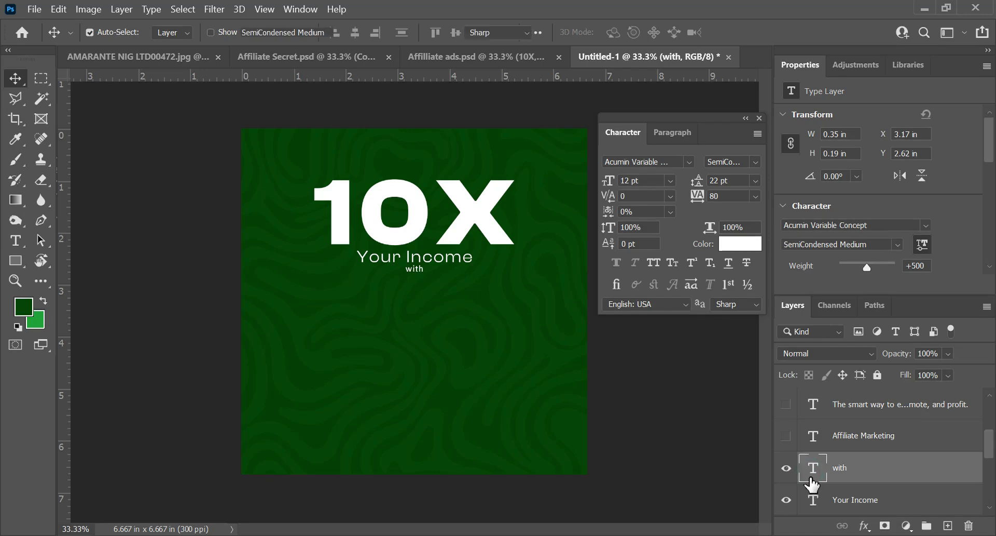
{"action": "left_click", "coordinate": [689, 161]}
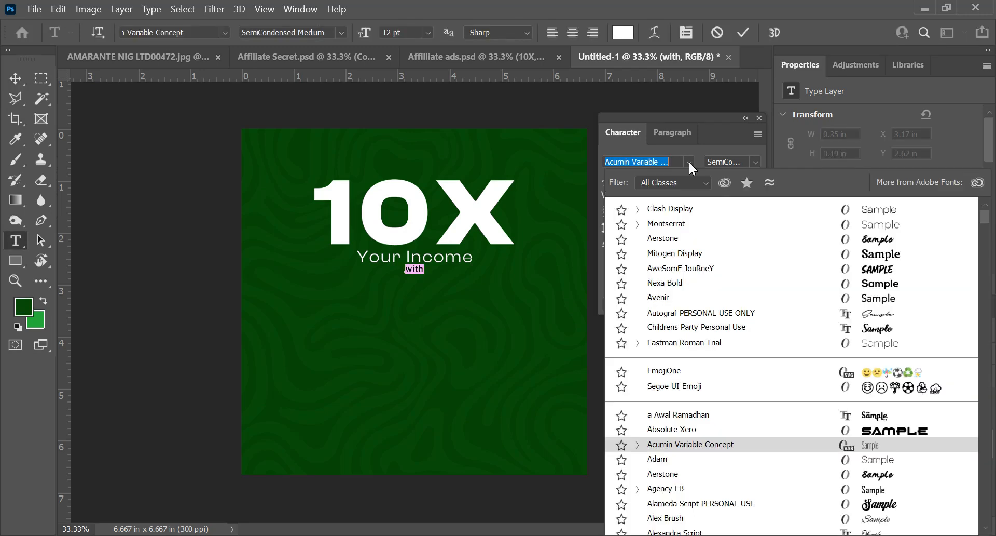
{"action": "left_click", "coordinate": [658, 315]}
{"action": "left_click_drag", "start_coordinate": [607, 181], "coordinate": [617, 181]}
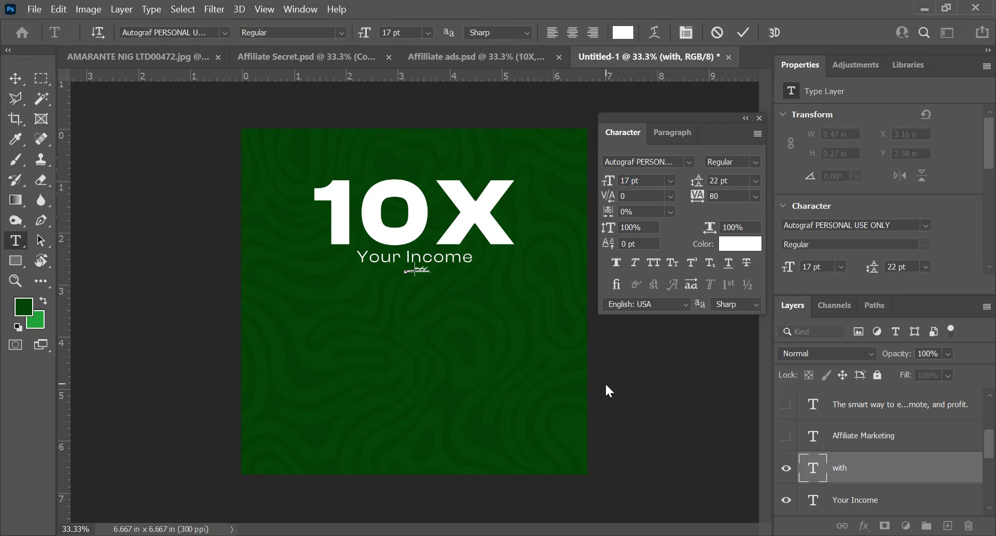
Step: Capitalise the word so it reads "With" and centre it horizontally on the canvas
{"action": "type", "text": "W"}
{"action": "key", "text": "ctrl+a"}
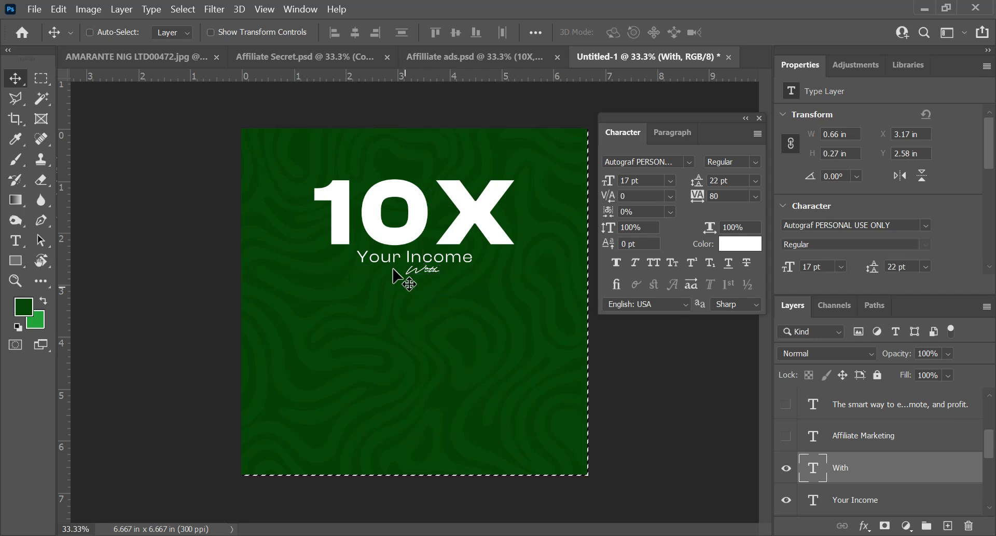
{"action": "left_click", "coordinate": [354, 35]}
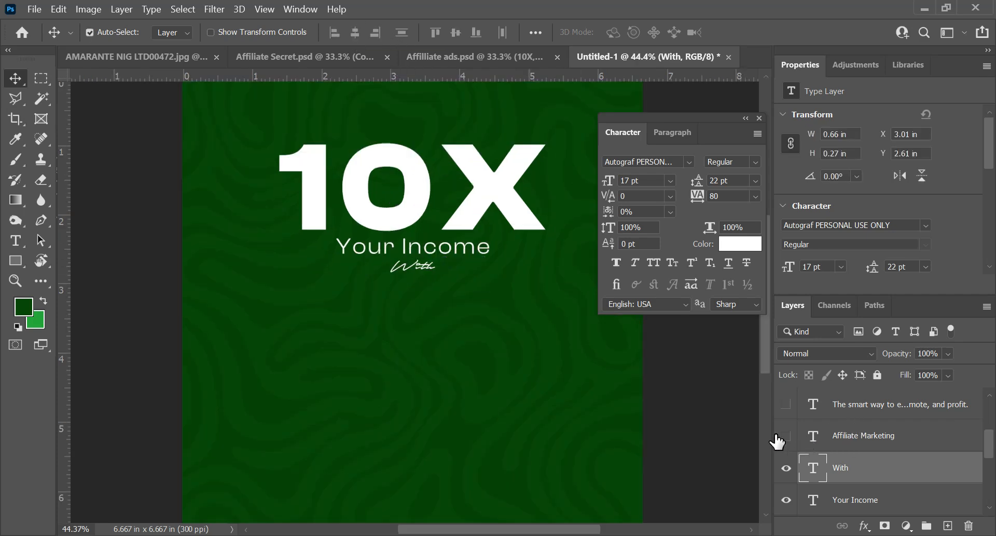
Step: Show the "Affiliate Marketing" text, move it beneath "With" and scale it up to about 24.26 pt, roughly 3.08 in wide
{"action": "left_click", "coordinate": [779, 442]}
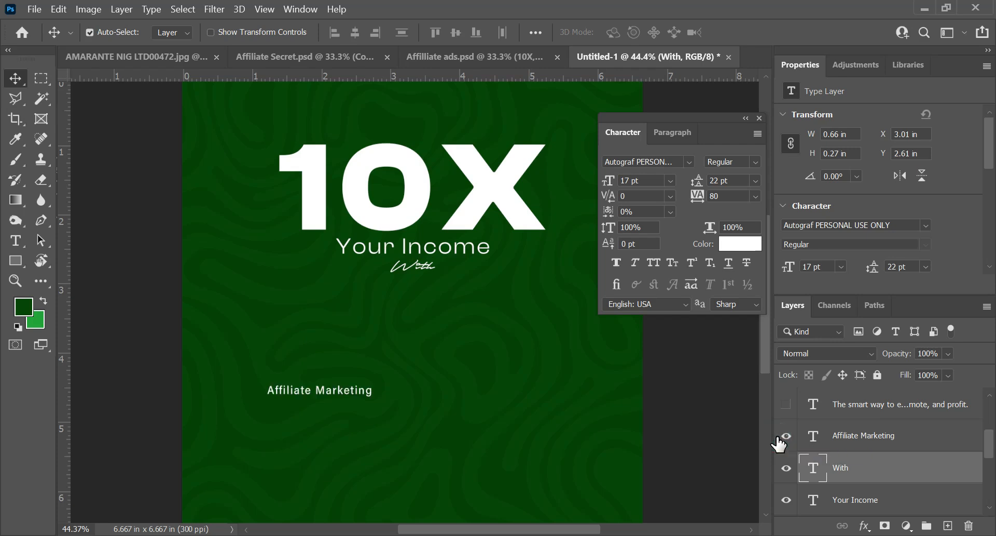
{"action": "left_click_drag", "start_coordinate": [337, 390], "coordinate": [424, 311]}
{"action": "key", "text": "ctrl+t"}
{"action": "left_click_drag", "start_coordinate": [465, 298], "coordinate": [521, 279]}
{"action": "left_click_drag", "start_coordinate": [362, 312], "coordinate": [315, 317]}
{"action": "key", "text": "Return"}
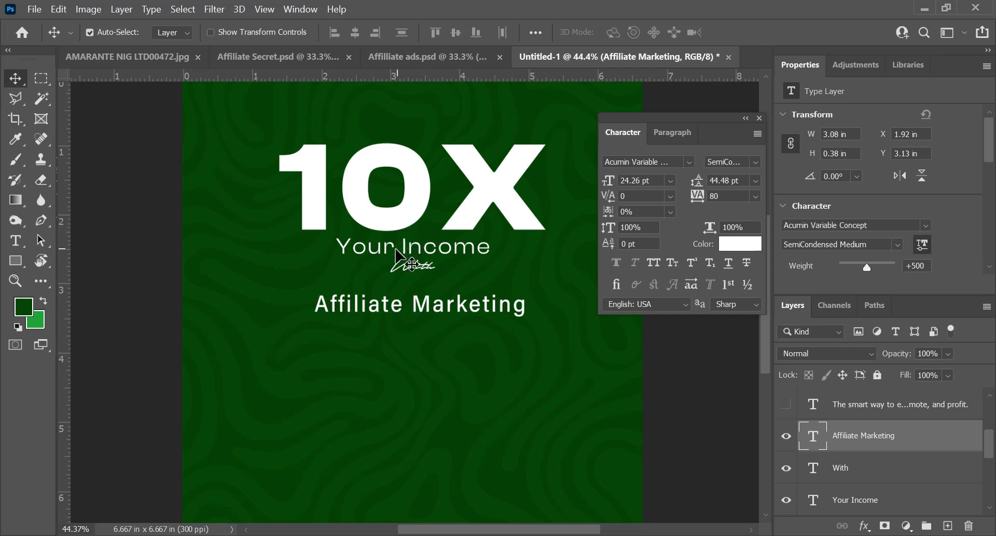
Step: Change the font of "Affiliate Marketing" to Clash Display Bold
{"action": "double_click", "coordinate": [382, 304]}
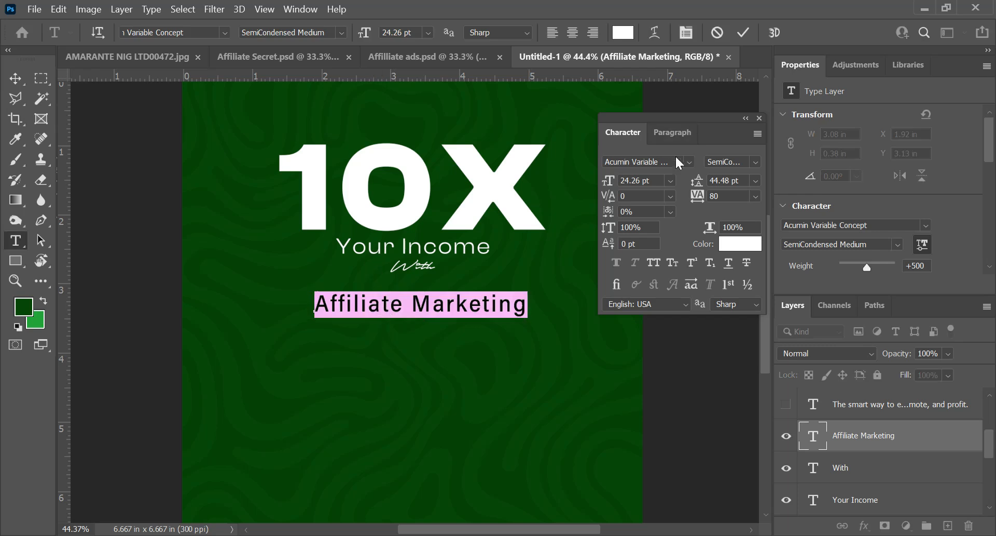
{"action": "left_click", "coordinate": [689, 162]}
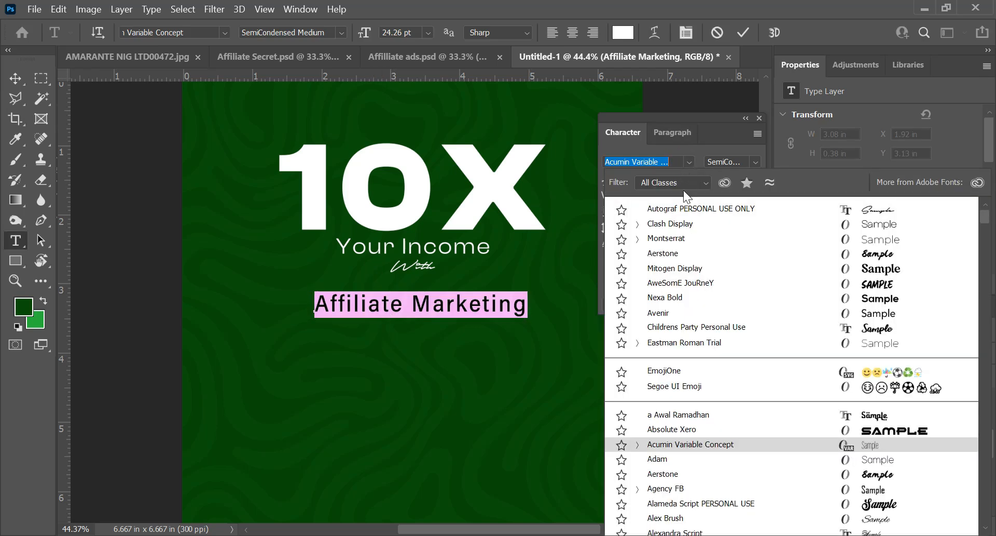
{"action": "left_click", "coordinate": [670, 223]}
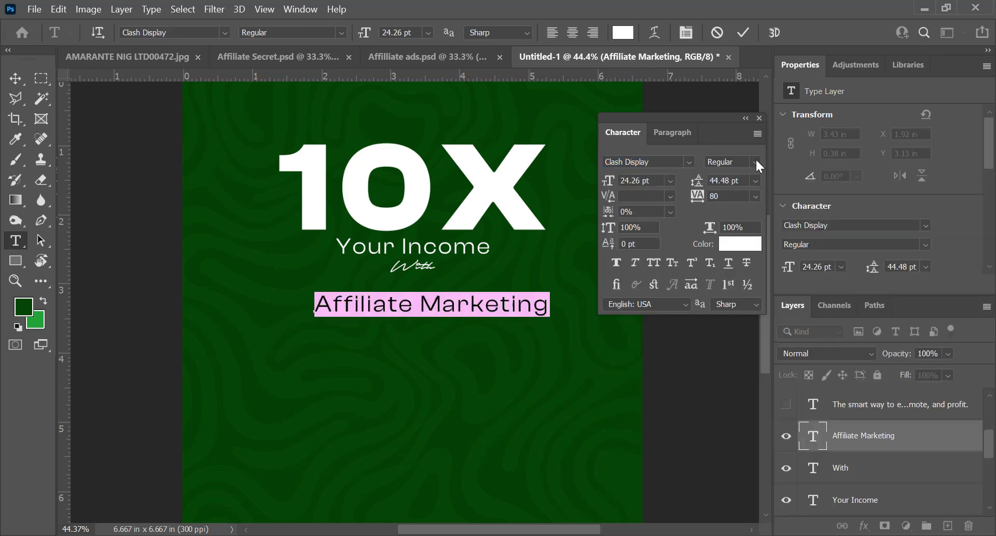
{"action": "left_click", "coordinate": [756, 161]}
{"action": "left_click", "coordinate": [746, 221]}
{"action": "left_click", "coordinate": [754, 160]}
{"action": "left_click", "coordinate": [724, 242]}
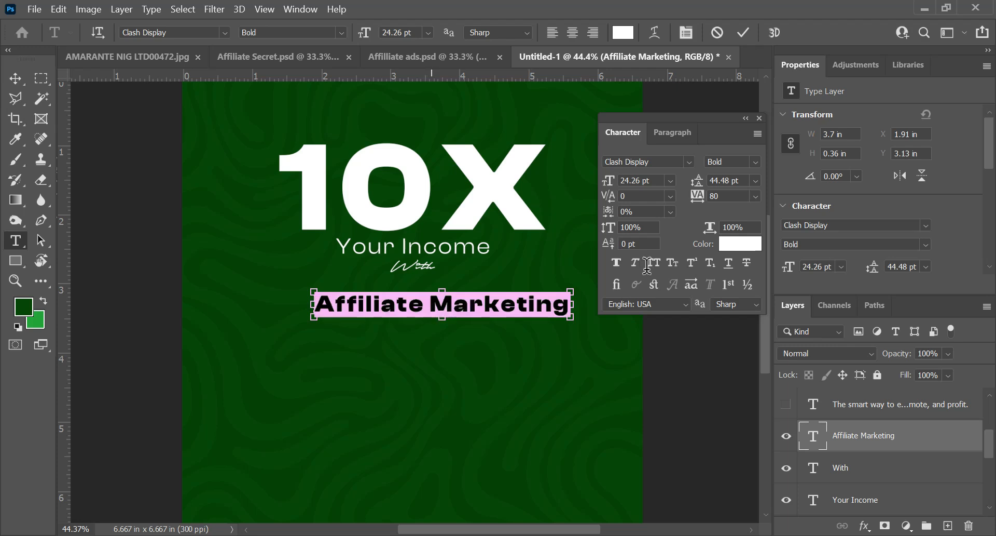
Step: Set the letter tracking of "Affiliate Marketing" to 0
{"action": "left_click", "coordinate": [756, 196]}
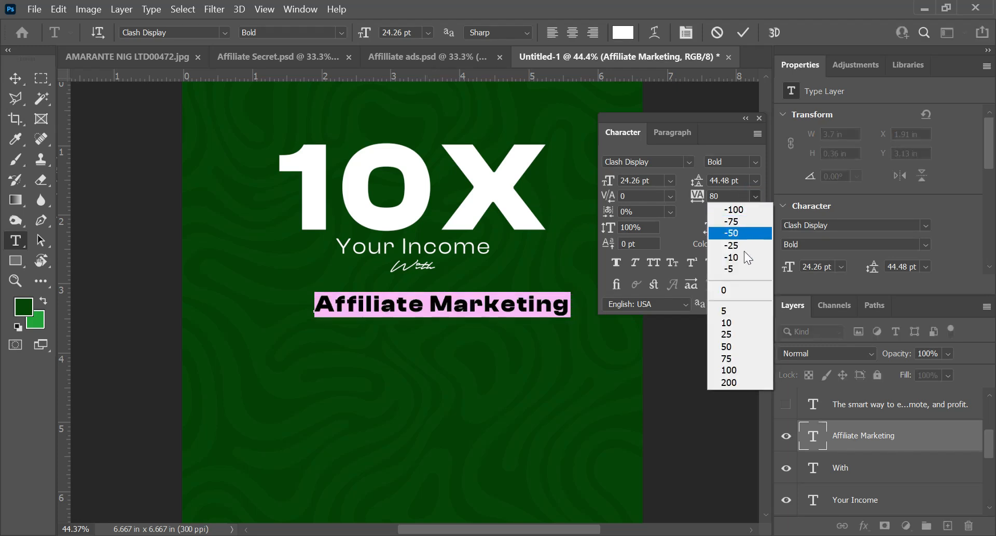
{"action": "left_click", "coordinate": [742, 291]}
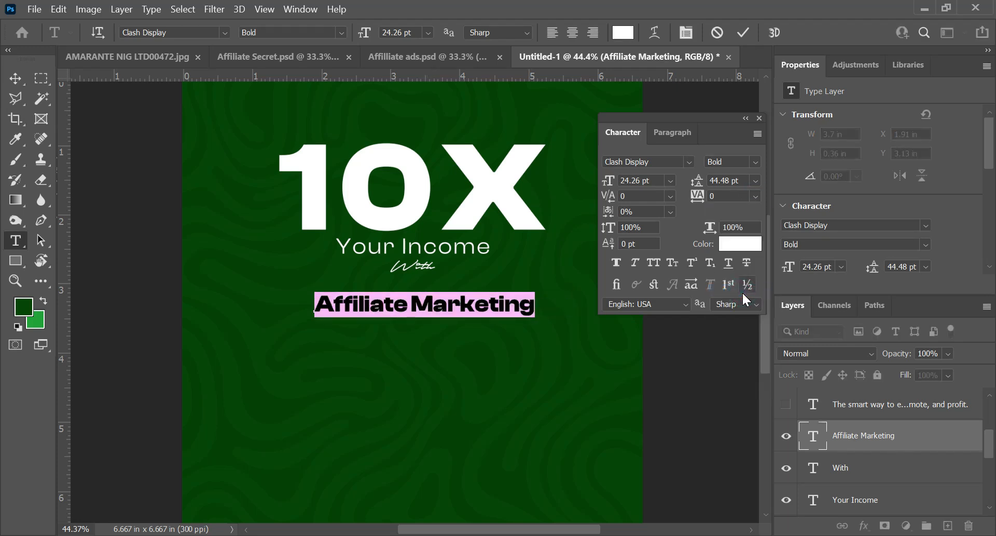
{"action": "left_click", "coordinate": [744, 32]}
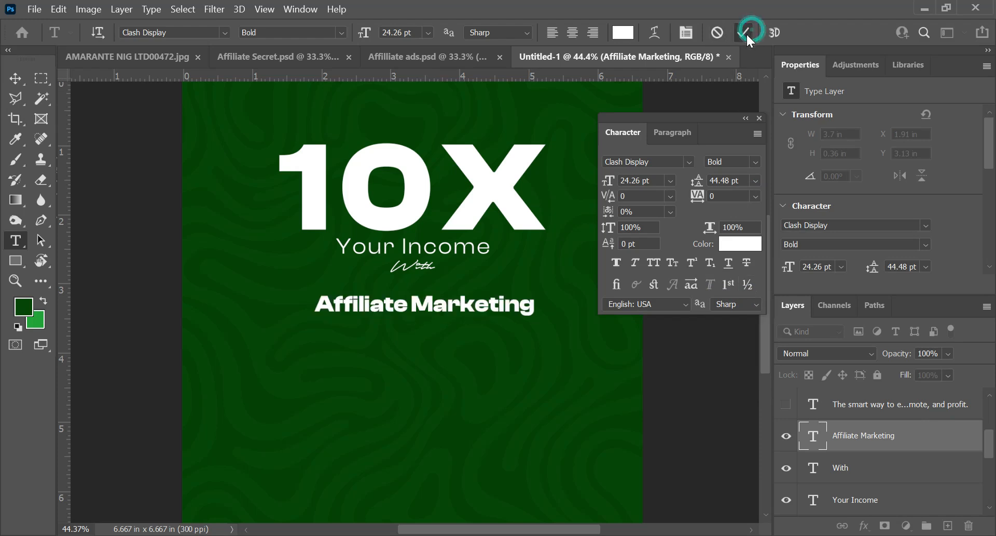
Step: Set the letter tracking of the 10X headline to 0 and centre it horizontally on the canvas again
{"action": "left_click", "coordinate": [365, 174]}
{"action": "key", "text": "ctrl+a"}
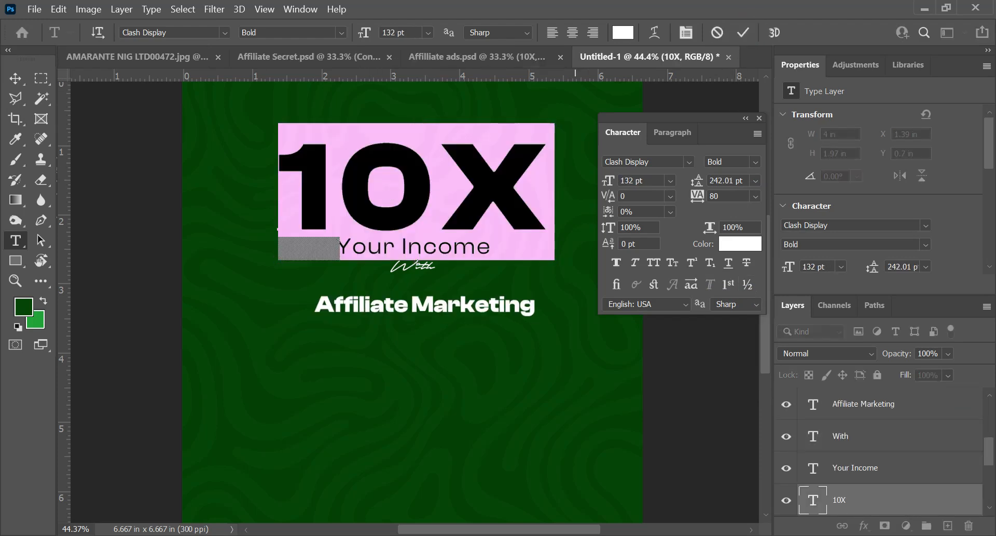
{"action": "left_click", "coordinate": [755, 196]}
{"action": "left_click", "coordinate": [743, 291]}
{"action": "key", "text": "ctrl+Return"}
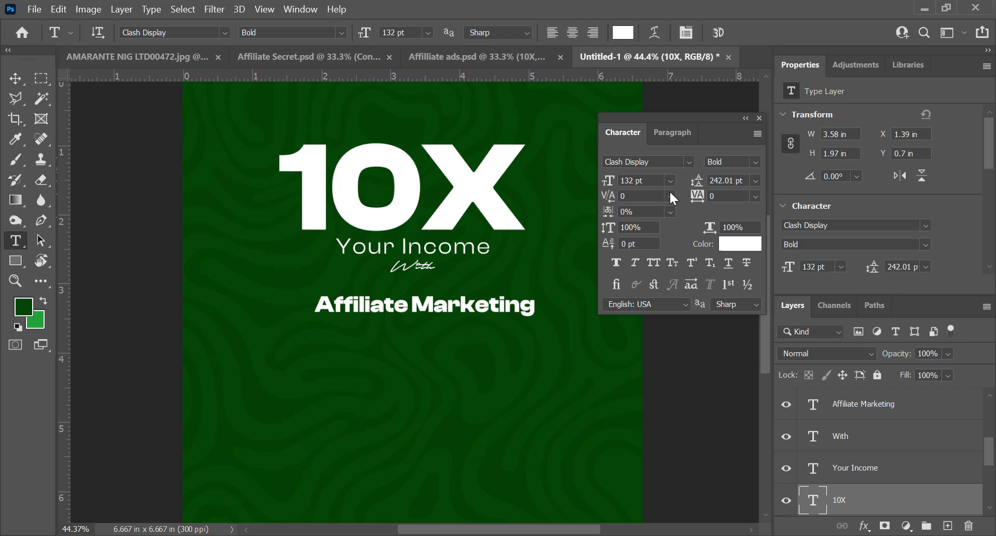
{"action": "key", "text": "ctrl+a"}
{"action": "key", "text": "v"}
{"action": "left_click", "coordinate": [355, 32]}
{"action": "key", "text": "ctrl+d"}
Step: Set the letter tracking of "Your Income" to 0 and scale the line up slightly beneath 10X
{"action": "key", "text": "t"}
{"action": "left_click", "coordinate": [405, 248]}
{"action": "key", "text": "ctrl+a"}
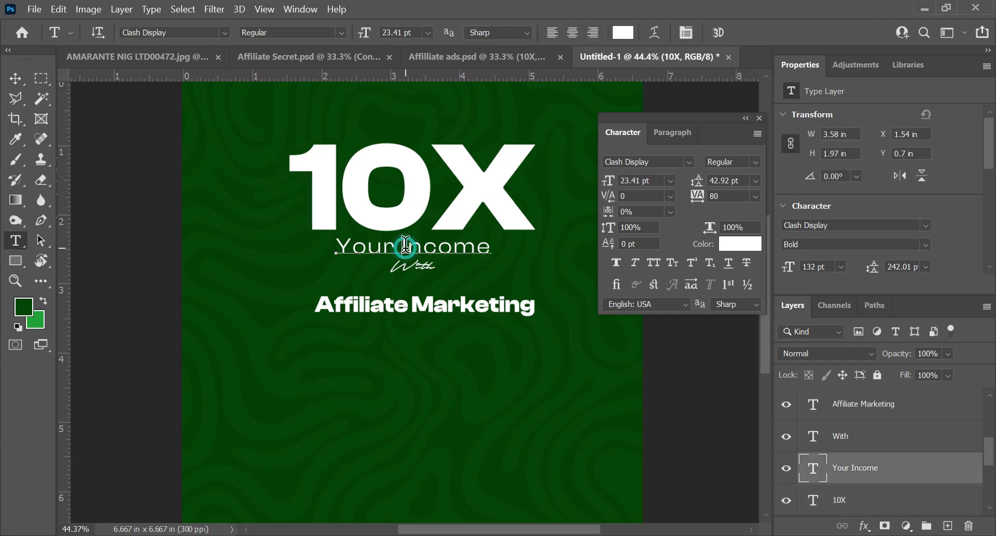
{"action": "left_click", "coordinate": [755, 196]}
{"action": "left_click", "coordinate": [742, 291]}
{"action": "left_click", "coordinate": [744, 33]}
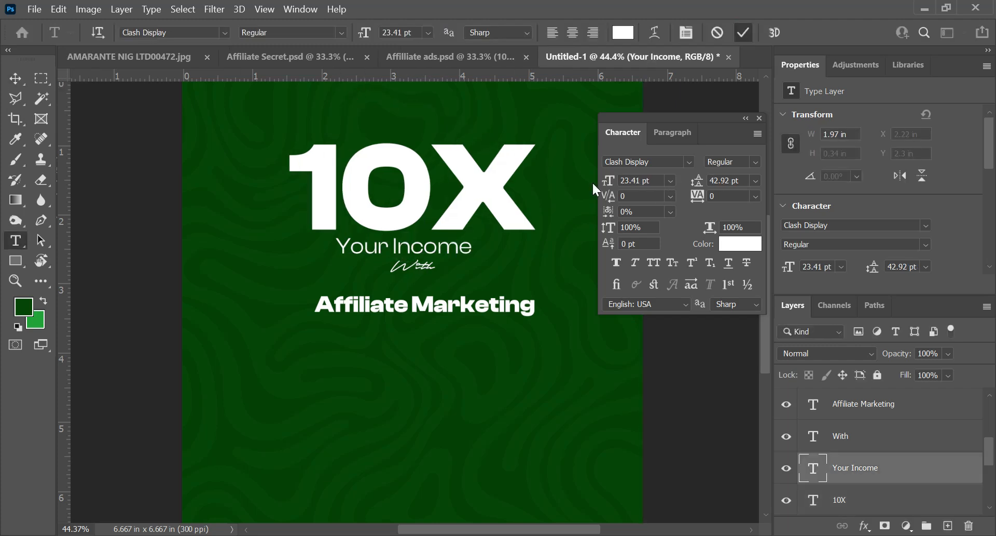
{"action": "key", "text": "v"}
{"action": "left_click_drag", "start_coordinate": [451, 270], "coordinate": [499, 260]}
{"action": "key", "text": "Return"}
Step: Nudge "With" down to about Y 2.68 in and "Affiliate Marketing" up to about Y 3.07 in to even out the spacing
{"action": "left_click", "coordinate": [406, 268]}
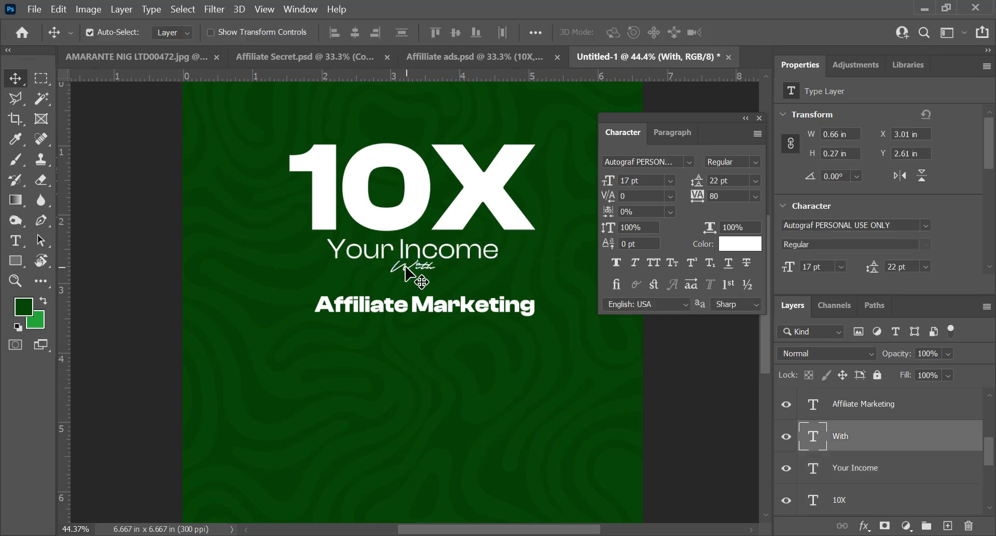
{"action": "left_click_drag", "start_coordinate": [408, 271], "coordinate": [408, 274]}
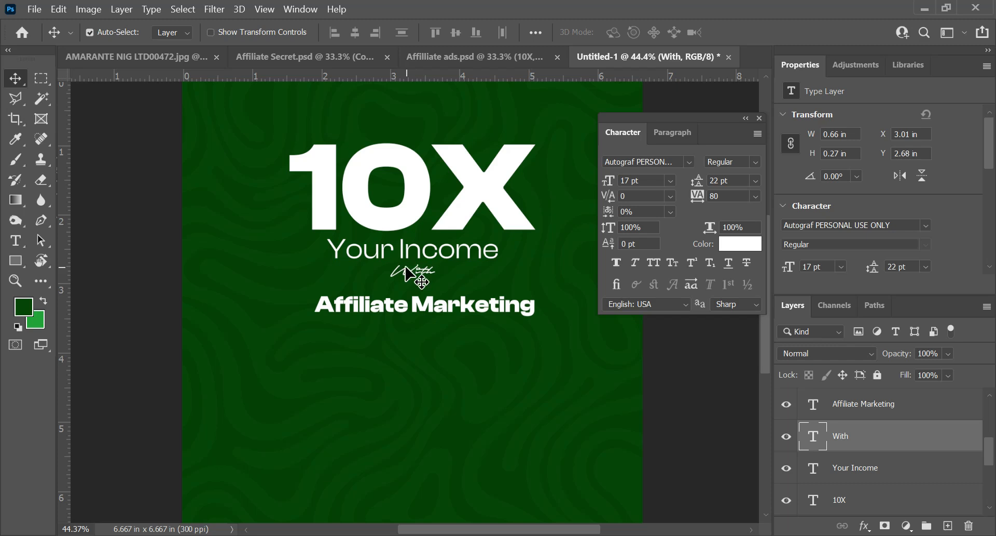
{"action": "left_click", "coordinate": [410, 310]}
{"action": "key", "text": "shift+Up"}
{"action": "key", "text": "shift+Up"}
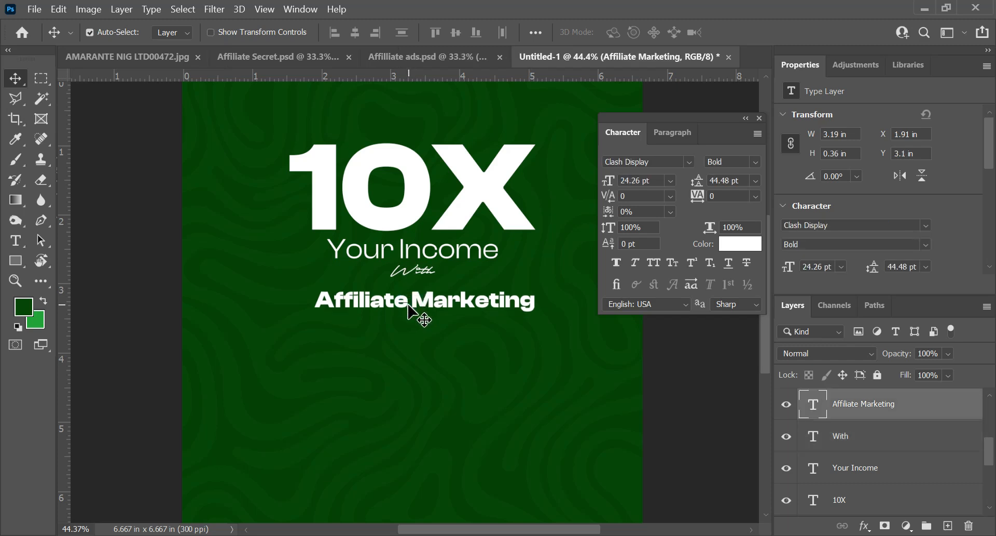
Step: Draw a rounded rectangle shape about 4.41 in wide and 0.51 in high just beneath "Affiliate Marketing"
{"action": "left_click", "coordinate": [759, 118]}
{"action": "left_click_drag", "start_coordinate": [19, 257], "coordinate": [54, 260]}
{"action": "left_click_drag", "start_coordinate": [247, 314], "coordinate": [550, 345]}
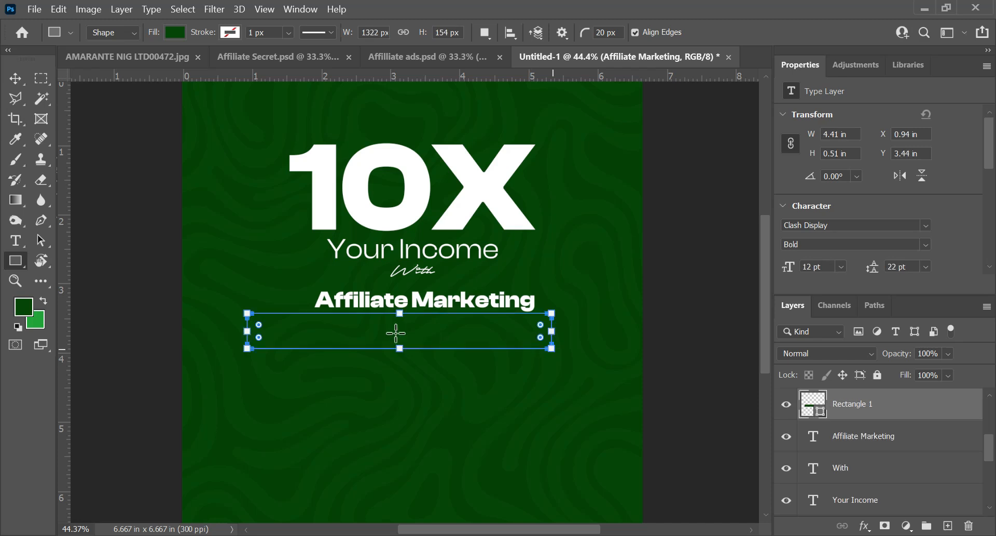
Step: Round the rectangle's corners to the maximum so that it forms a pill shape
{"action": "scroll", "coordinate": [261, 323], "scroll_direction": "up", "scroll_amount": 5}
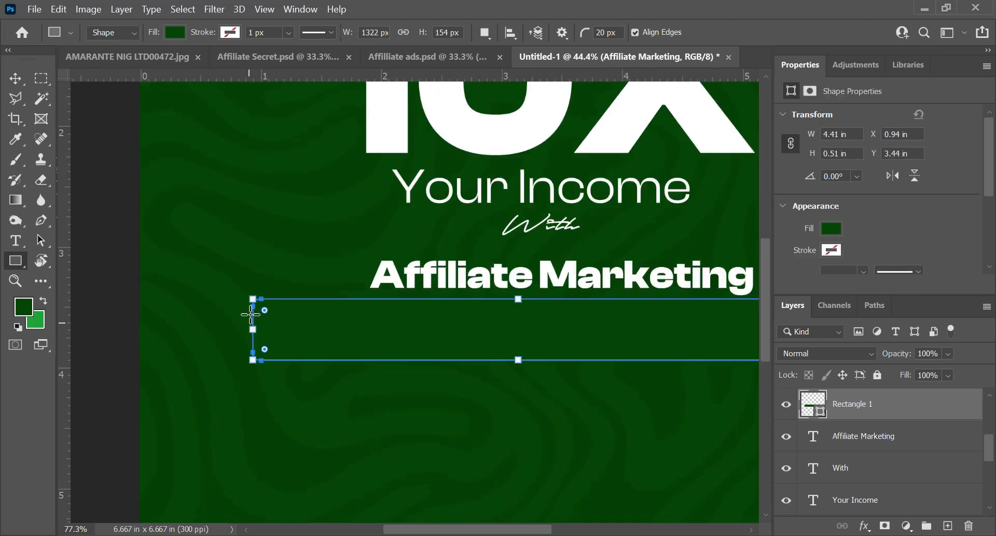
{"action": "scroll", "coordinate": [263, 300], "scroll_direction": "up", "scroll_amount": 1}
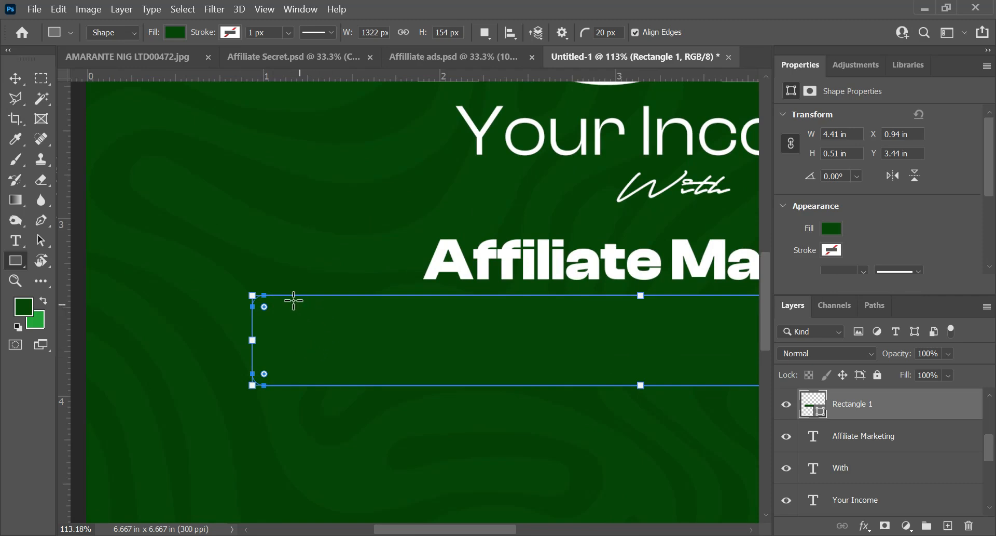
{"action": "scroll", "coordinate": [283, 321], "scroll_direction": "up", "scroll_amount": 1}
{"action": "scroll", "coordinate": [267, 343], "scroll_direction": "down", "scroll_amount": 3}
{"action": "scroll", "coordinate": [302, 312], "scroll_direction": "up", "scroll_amount": 2}
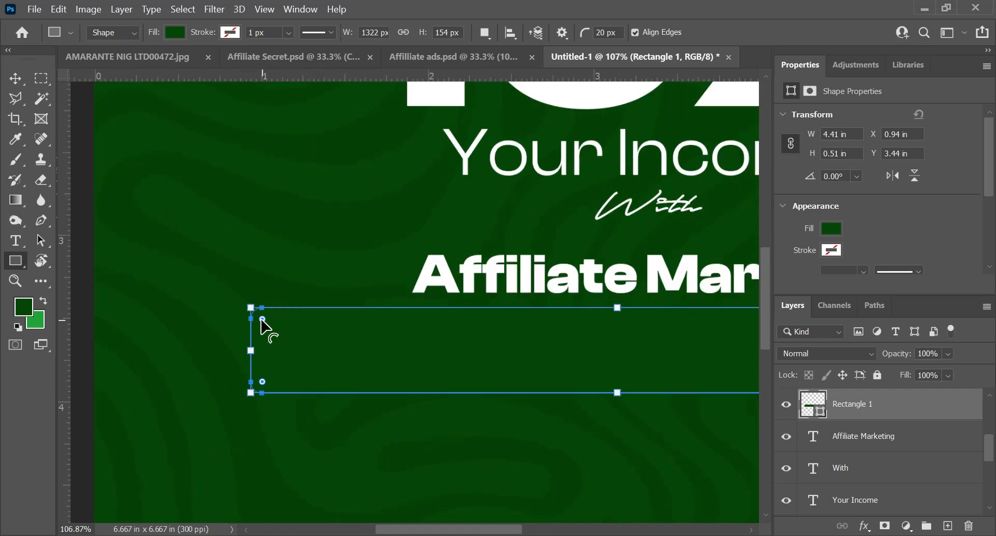
{"action": "left_click_drag", "start_coordinate": [263, 327], "coordinate": [538, 374]}
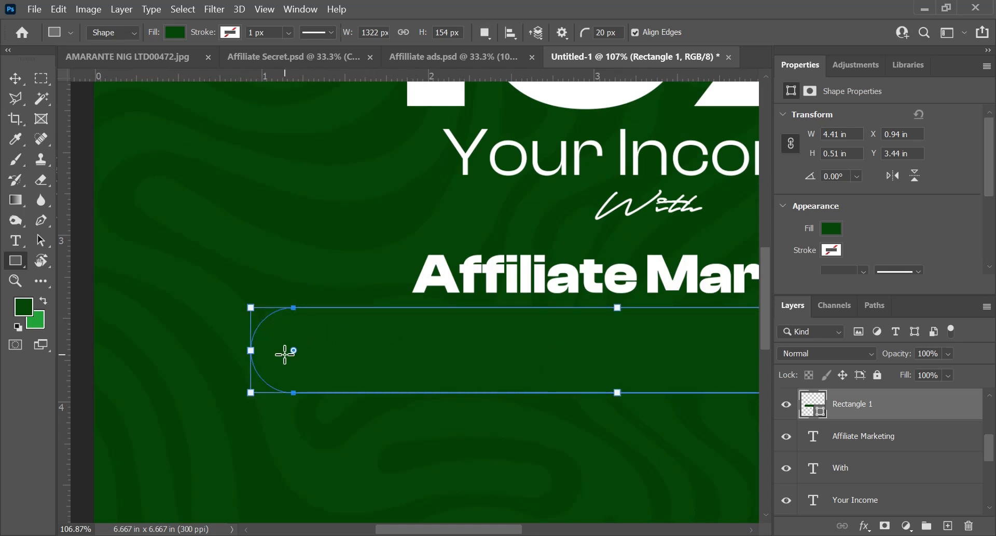
{"action": "key", "text": "ctrl+z"}
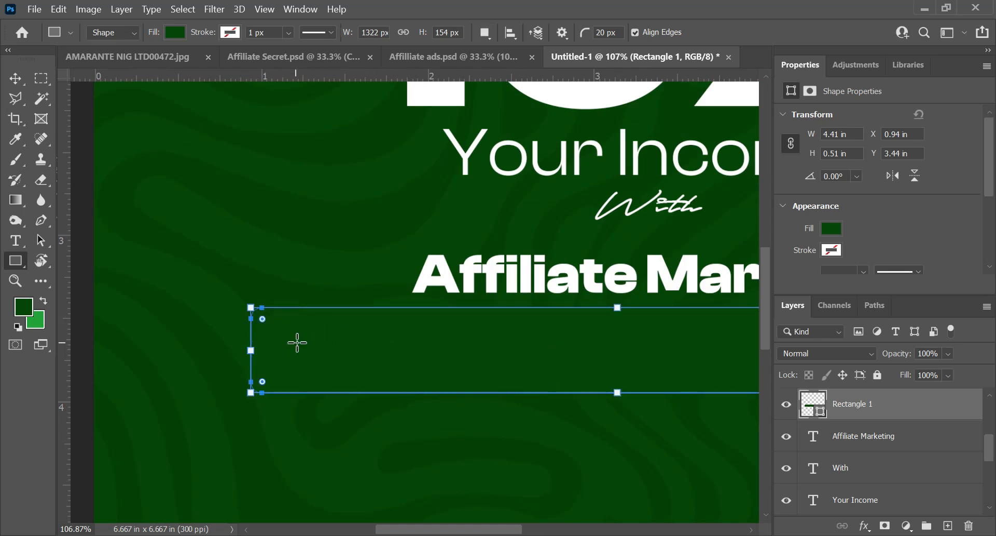
{"action": "left_click", "coordinate": [262, 319]}
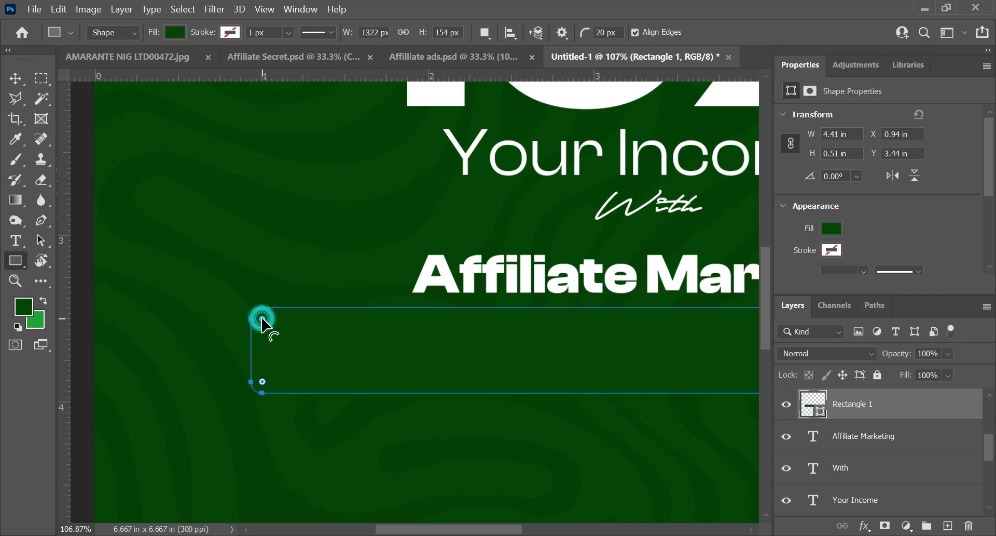
{"action": "left_click_drag", "start_coordinate": [263, 320], "coordinate": [445, 366]}
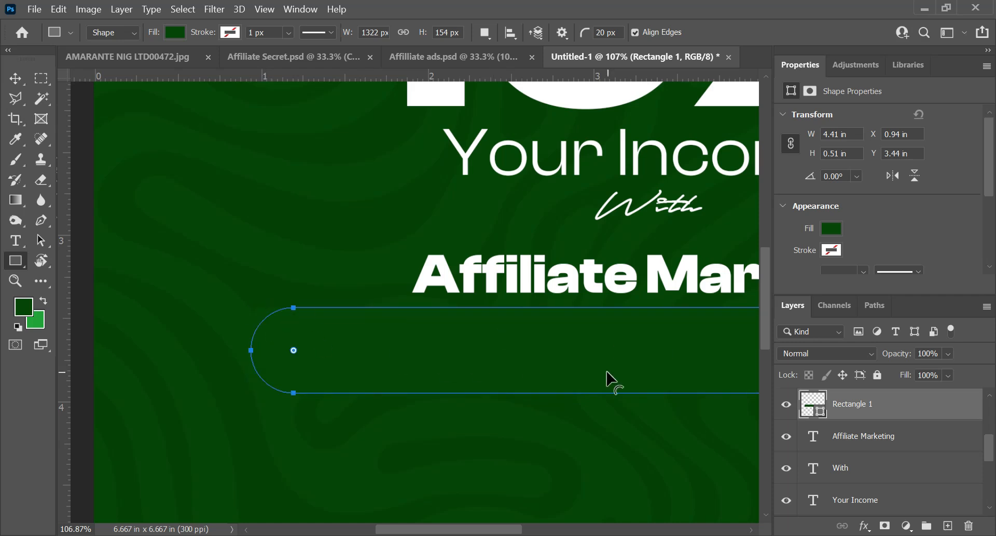
{"action": "scroll", "coordinate": [587, 364], "scroll_direction": "down", "scroll_amount": 3}
{"action": "scroll", "coordinate": [579, 364], "scroll_direction": "down", "scroll_amount": 2}
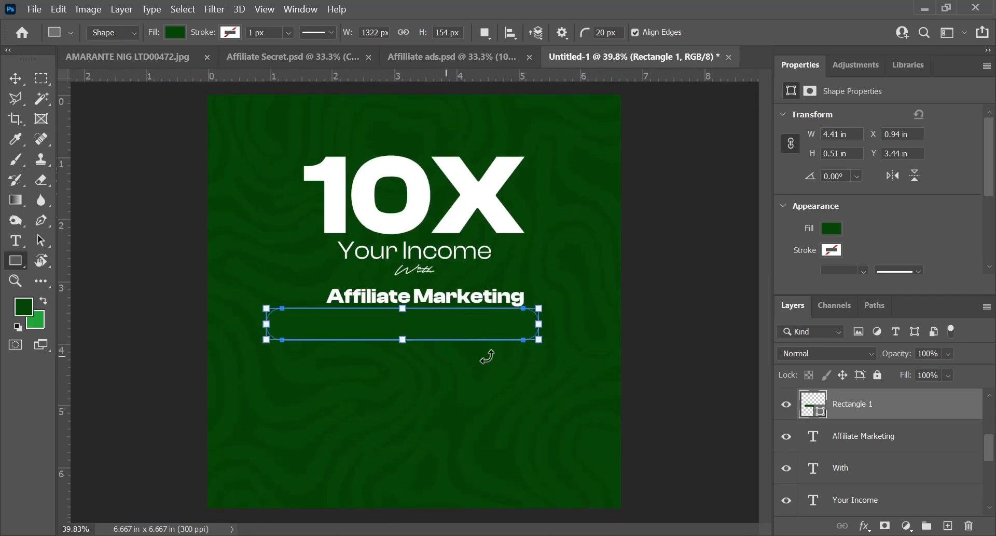
Step: Move the pill shape over the "Affiliate Marketing" text, to about X 1.13 in, Y 3.09 in
{"action": "key", "text": "v"}
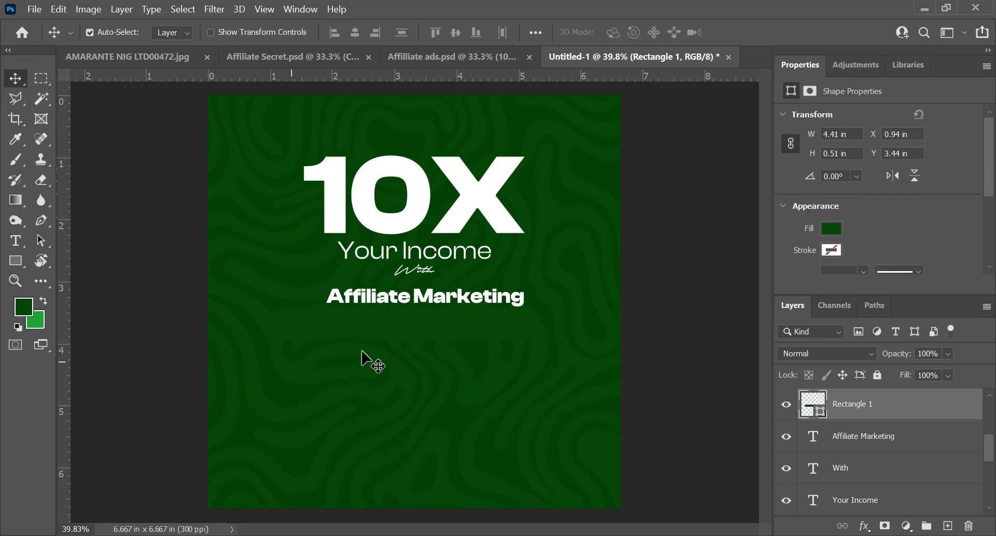
{"action": "left_click_drag", "start_coordinate": [373, 329], "coordinate": [393, 299]}
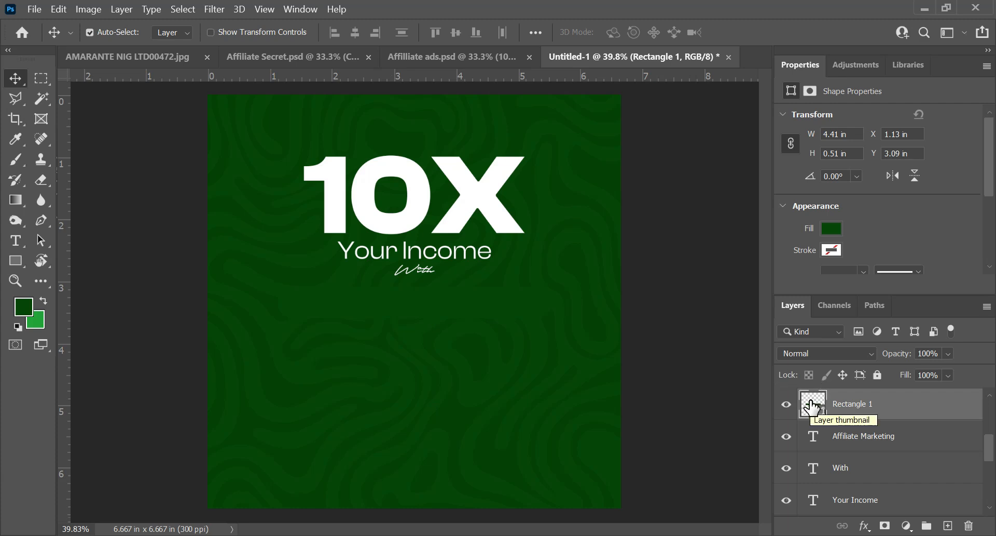
Step: Remove the pill shape's fill and give it a bright green stroke 12 px wide
{"action": "key", "text": "u"}
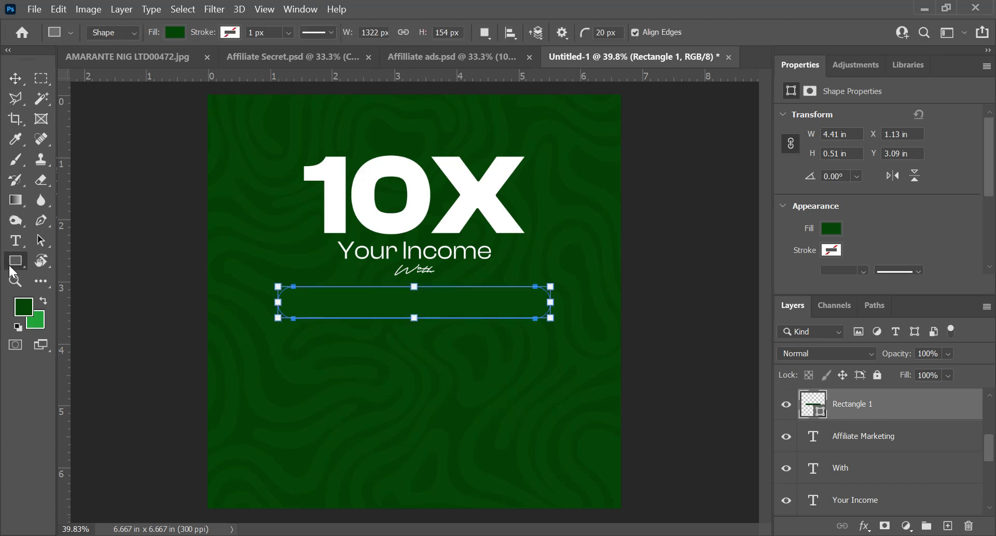
{"action": "left_click", "coordinate": [169, 33]}
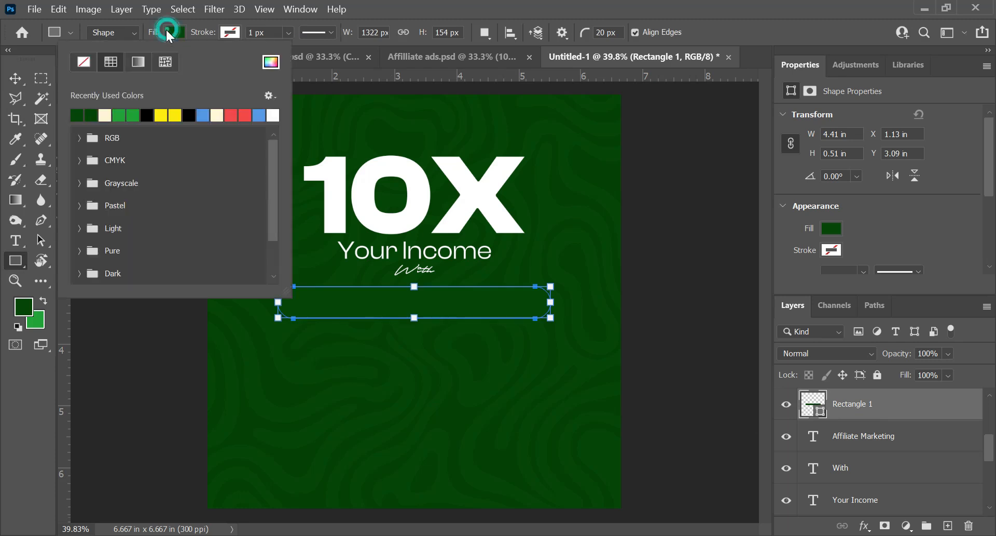
{"action": "left_click", "coordinate": [81, 62]}
{"action": "left_click", "coordinate": [230, 33]}
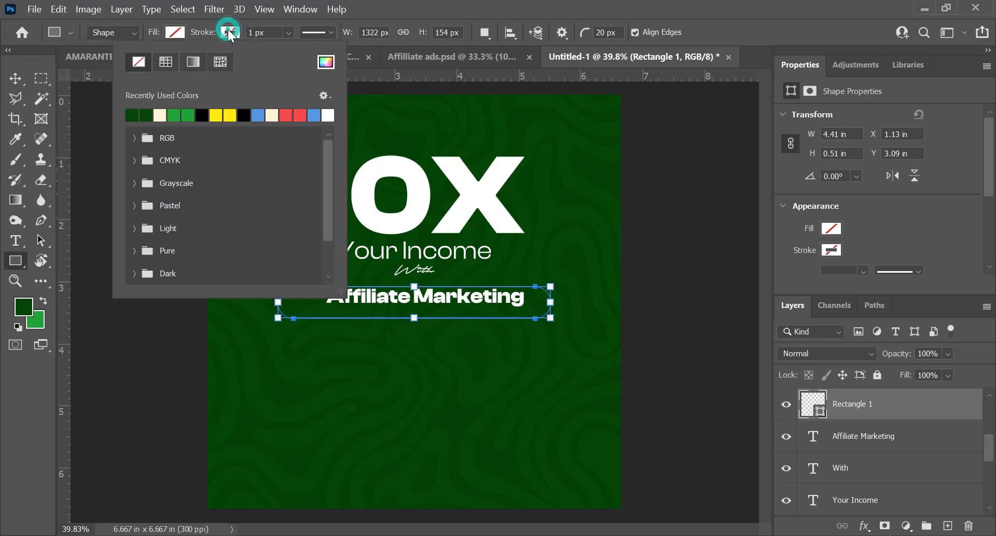
{"action": "left_click", "coordinate": [177, 113]}
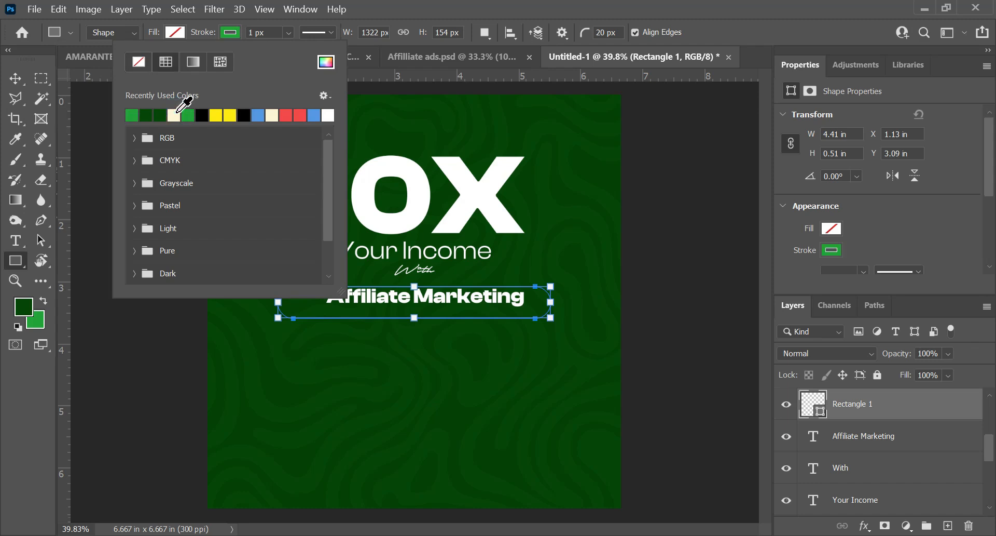
{"action": "left_click", "coordinate": [288, 29]}
{"action": "left_click", "coordinate": [267, 33]}
{"action": "type", "text": "12"}
{"action": "key", "text": "Return"}
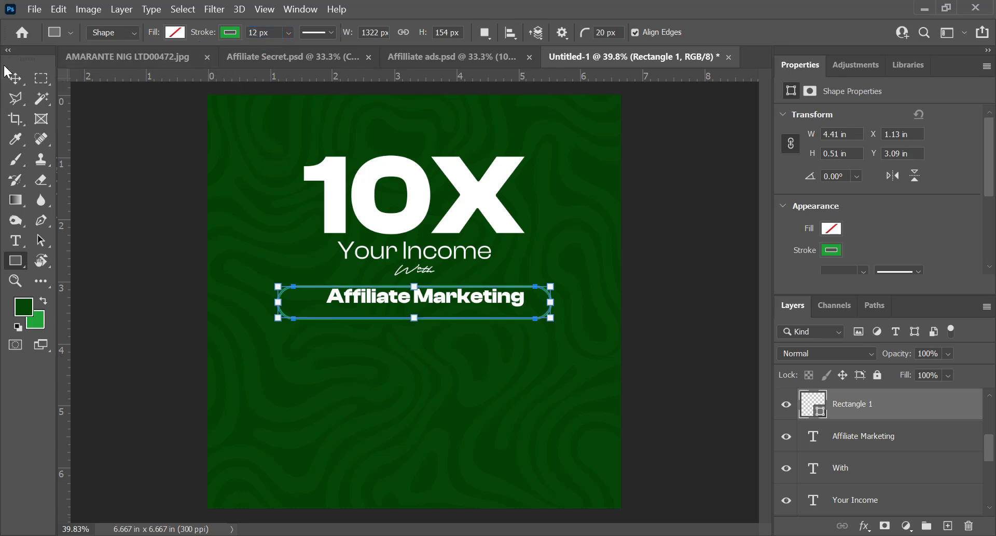
Step: Move the outlined pill up around "Affiliate Marketing", to about X 1.11 in, Y 2.94 in
{"action": "left_click", "coordinate": [14, 79]}
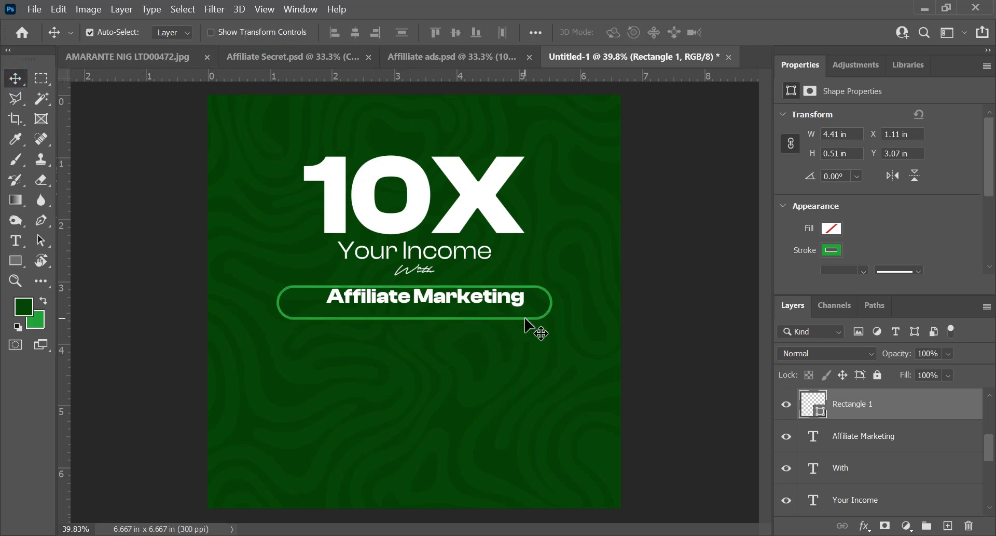
{"action": "left_click_drag", "start_coordinate": [551, 297], "coordinate": [554, 292]}
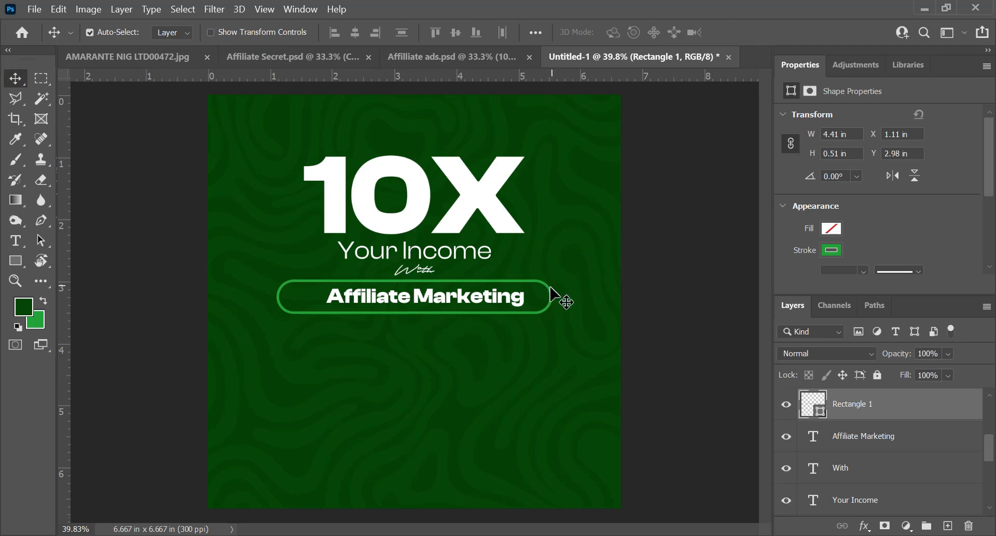
{"action": "scroll", "coordinate": [473, 276], "scroll_direction": "up", "scroll_amount": 1}
{"action": "key", "text": "shift+Up"}
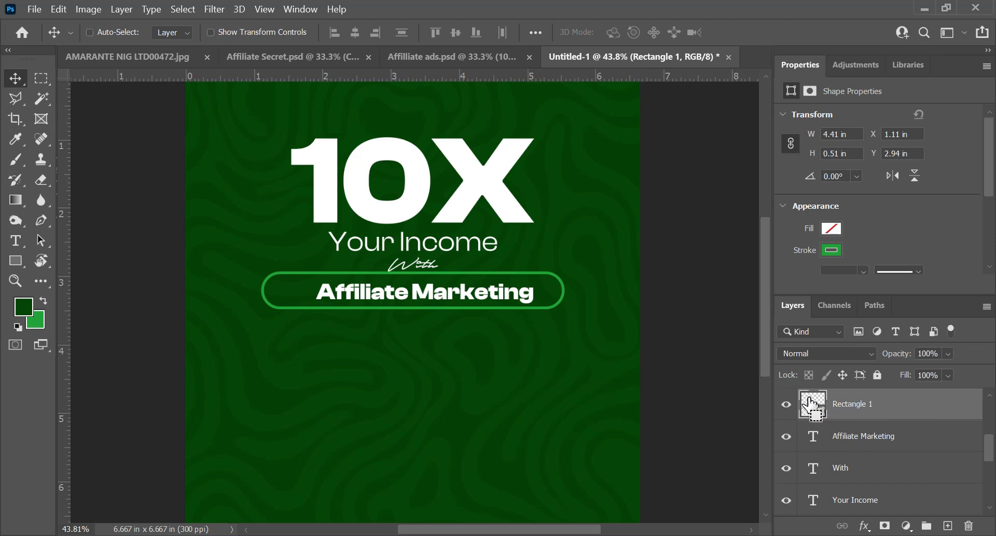
Step: Centre the "Affiliate Marketing" text horizontally and vertically within the pill outline
{"action": "left_click", "coordinate": [811, 405], "text": "ctrl"}
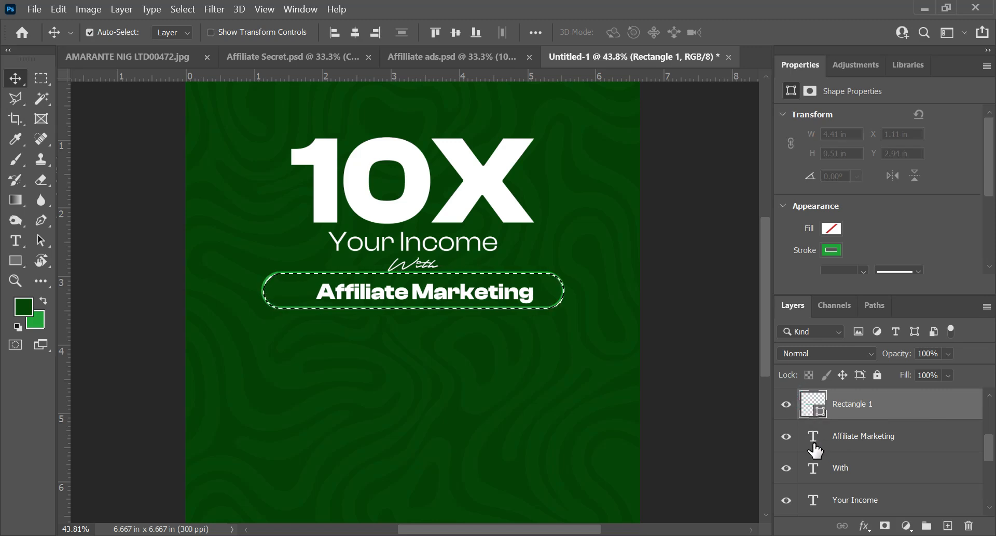
{"action": "left_click", "coordinate": [875, 434]}
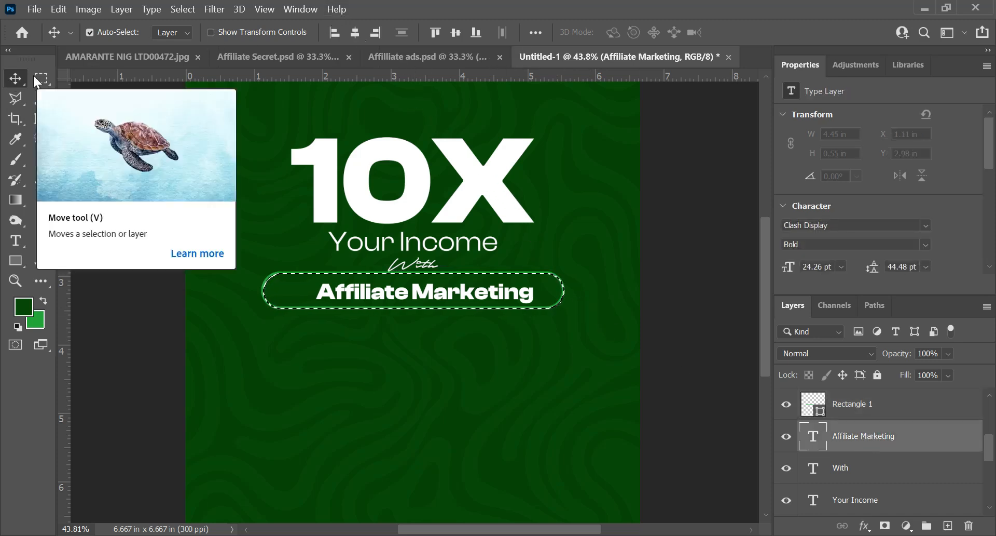
{"action": "left_click", "coordinate": [352, 33]}
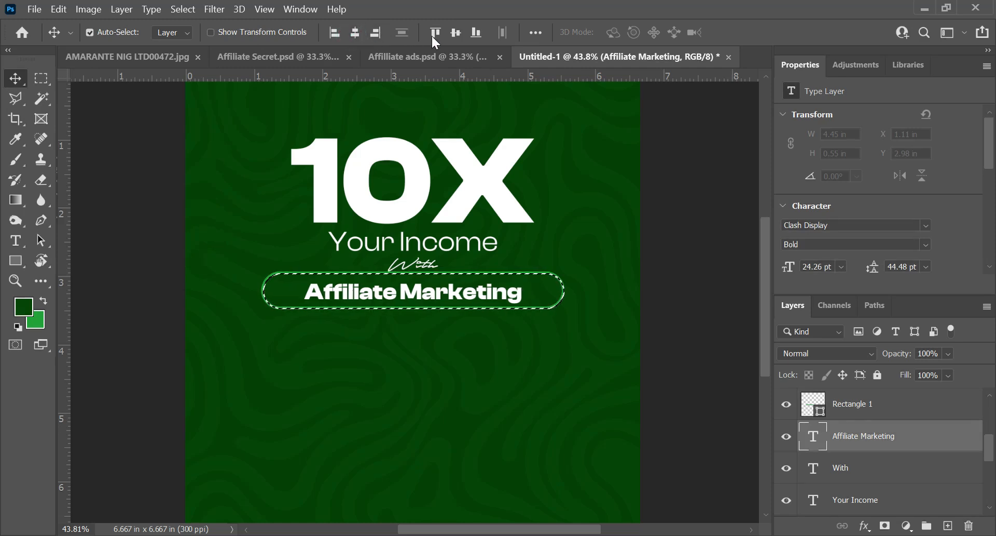
{"action": "left_click", "coordinate": [454, 33]}
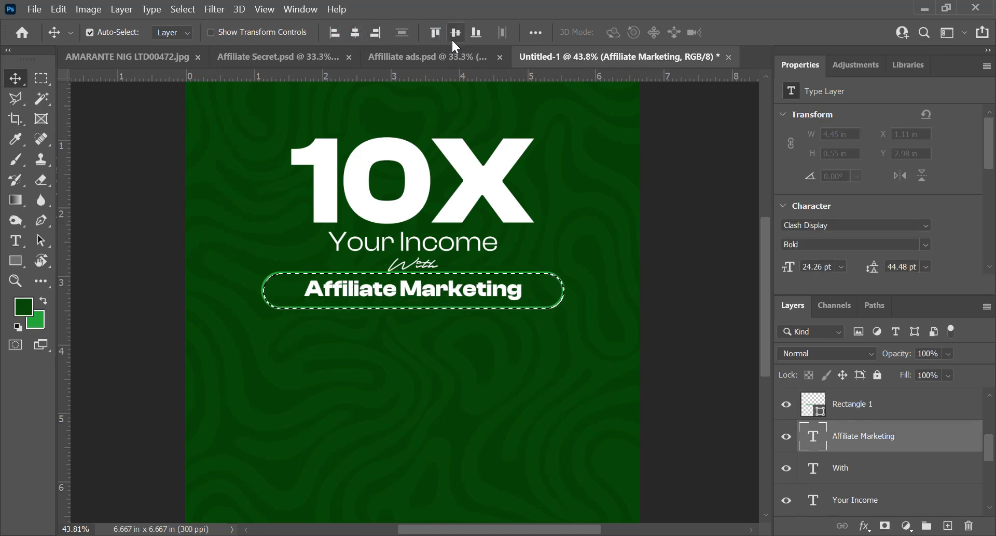
{"action": "key", "text": "ctrl+d"}
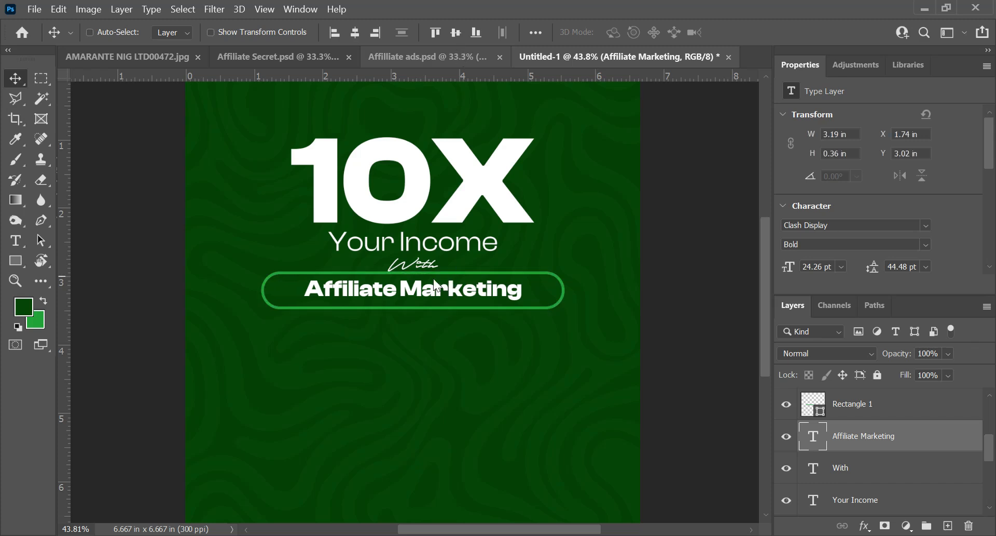
Step: Narrow the pill outline from both ends to about 3.54 in wide so it fits closely around "Affiliate Marketing"
{"action": "left_click_drag", "start_coordinate": [250, 279], "coordinate": [294, 341]}
{"action": "key", "text": "ctrl+t"}
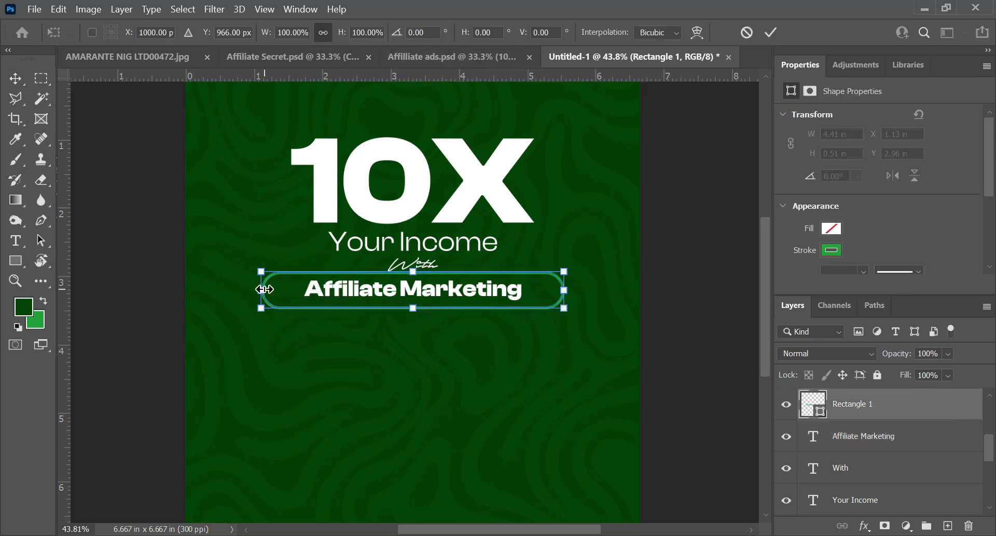
{"action": "left_click_drag", "start_coordinate": [267, 294], "coordinate": [290, 290]}
{"action": "left_click_drag", "start_coordinate": [564, 291], "coordinate": [535, 292]}
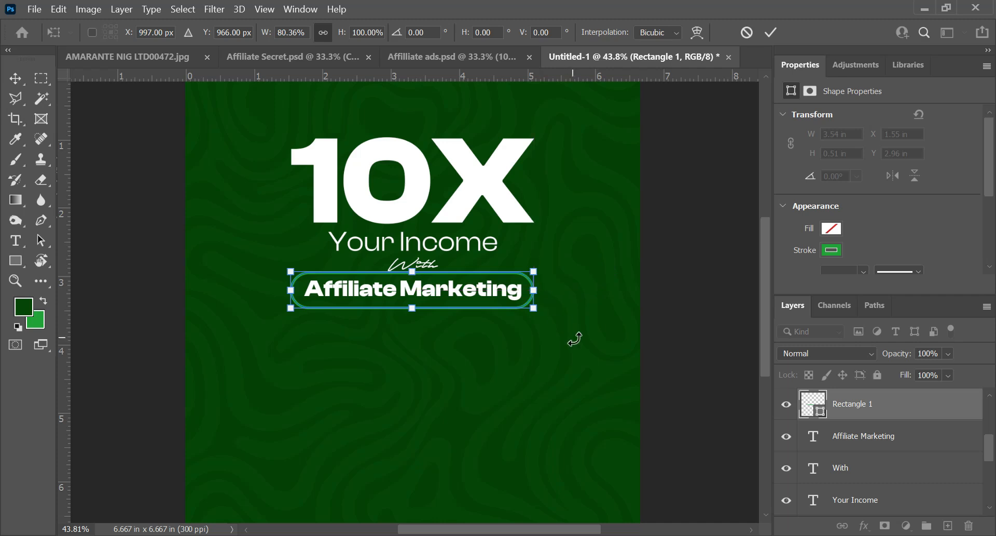
{"action": "key", "text": "Return"}
Step: Centre the pill outline horizontally on the canvas
{"action": "key", "text": "v"}
{"action": "key", "text": "ctrl+a"}
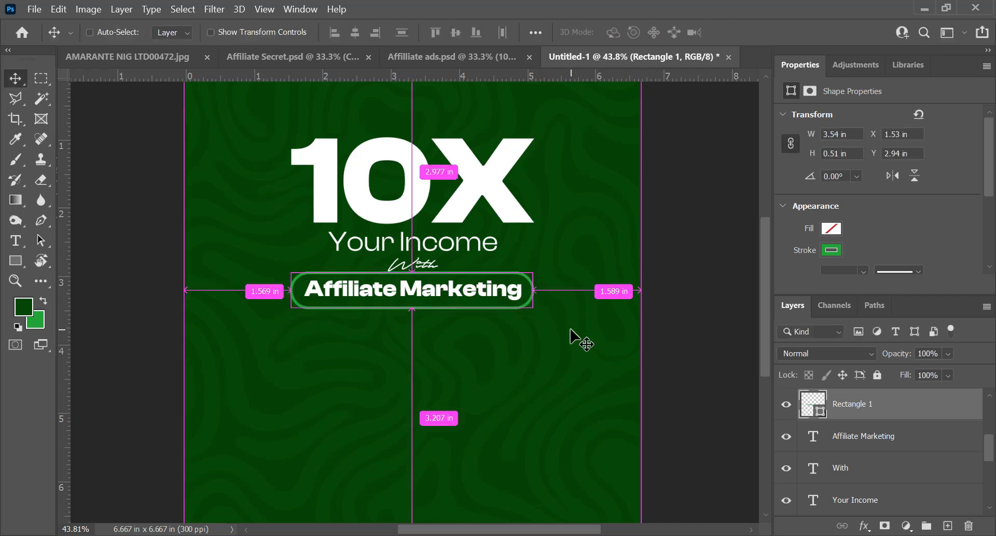
{"action": "left_click", "coordinate": [356, 34]}
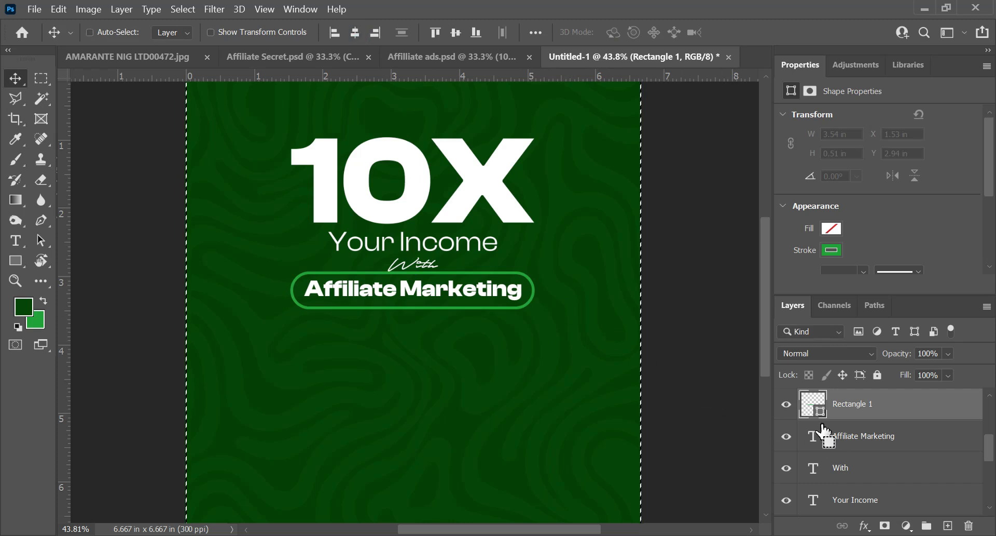
{"action": "key", "text": "ctrl+d"}
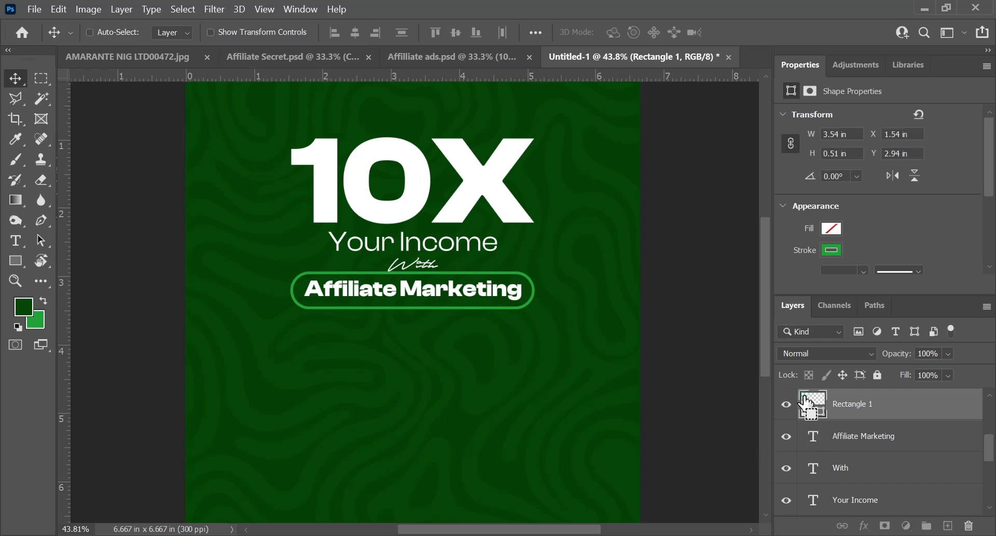
Step: Realign the "Affiliate Marketing" text to the horizontal centre of the narrowed pill
{"action": "left_click", "coordinate": [807, 404], "text": "ctrl"}
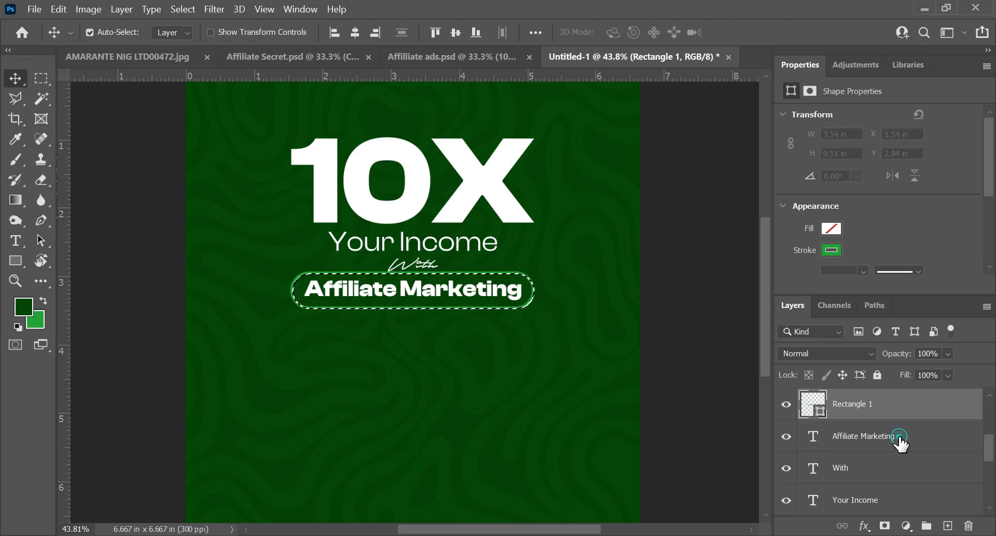
{"action": "left_click", "coordinate": [881, 441]}
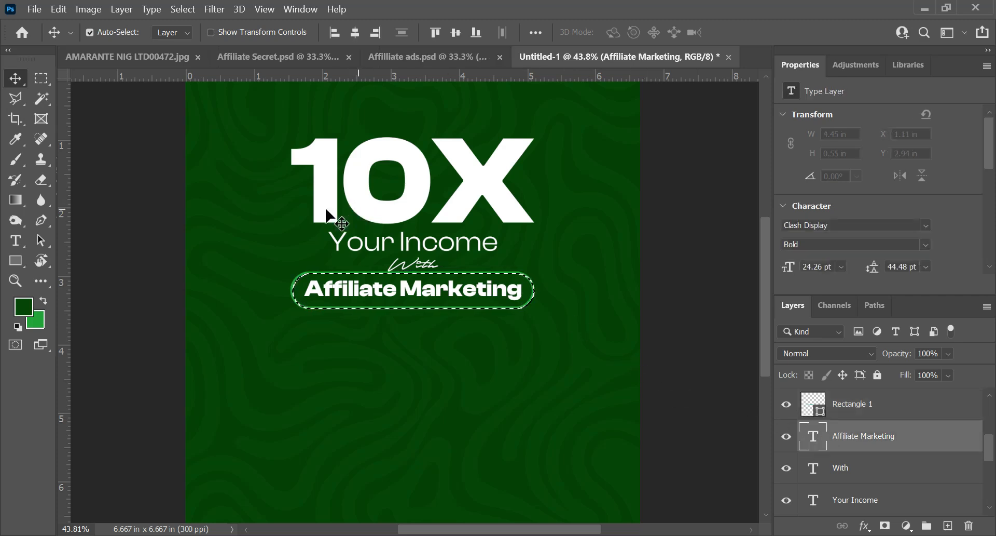
{"action": "left_click", "coordinate": [354, 33]}
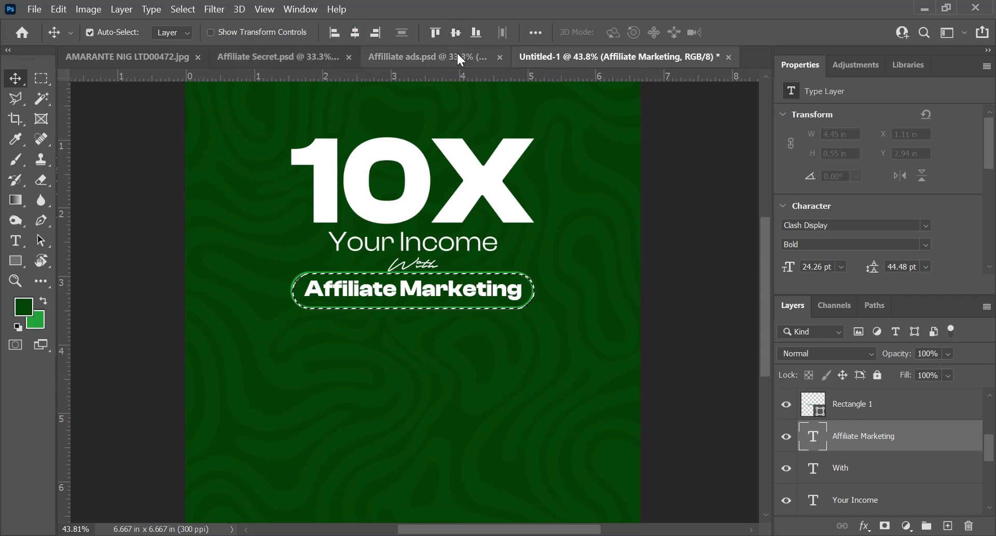
{"action": "key", "text": "ctrl+d"}
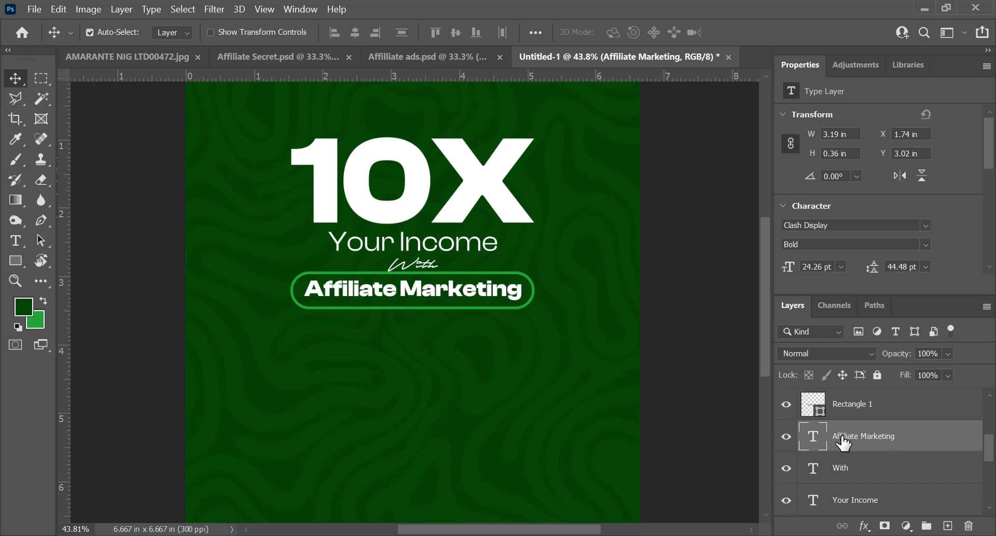
Step: Show the "The smart way to earn! Share, promote, and profit." layer and move it beneath the pill, to about X 1.63 in, Y 3.77 in
{"action": "scroll", "coordinate": [830, 441], "scroll_direction": "up", "scroll_amount": 1}
{"action": "left_click", "coordinate": [786, 406]}
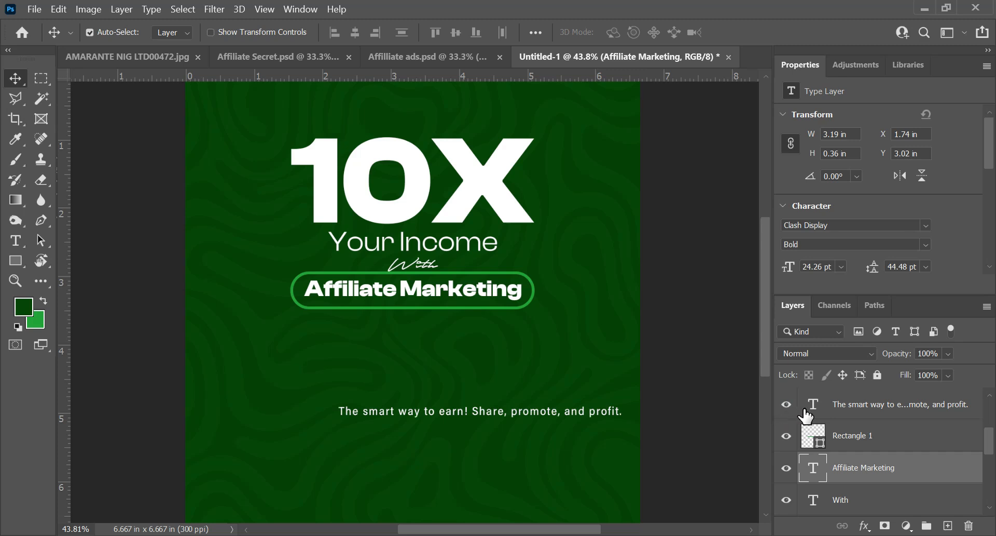
{"action": "left_click", "coordinate": [881, 410]}
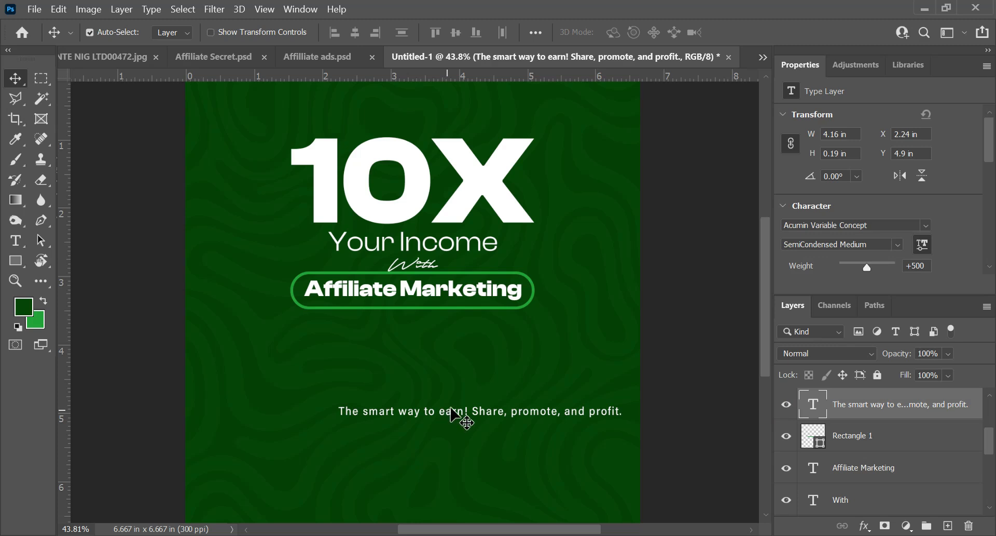
{"action": "left_click_drag", "start_coordinate": [454, 415], "coordinate": [421, 364]}
{"action": "left_click_drag", "start_coordinate": [424, 349], "coordinate": [412, 340]}
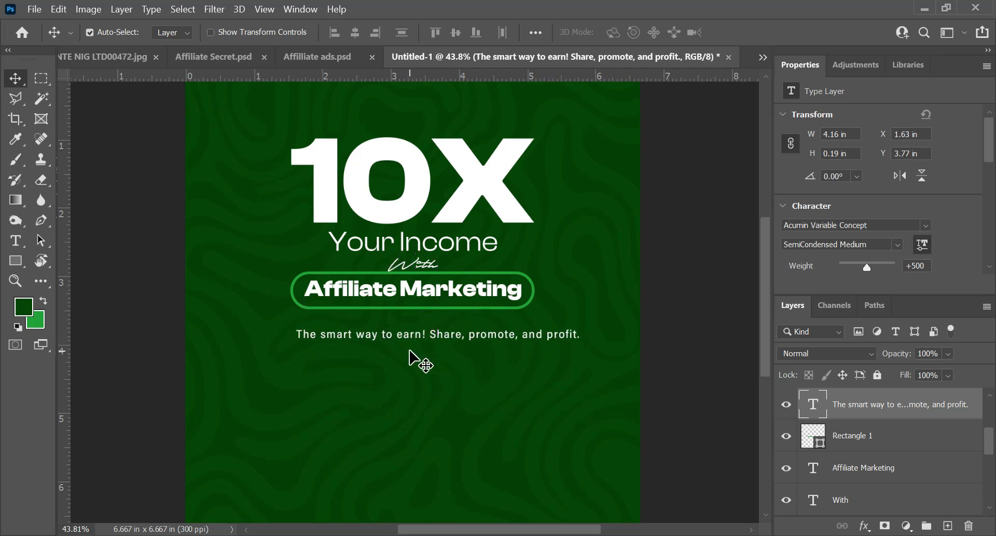
Step: Set the kerning of the whole "The smart way to earn!" tagline to Optical
{"action": "key", "text": "t"}
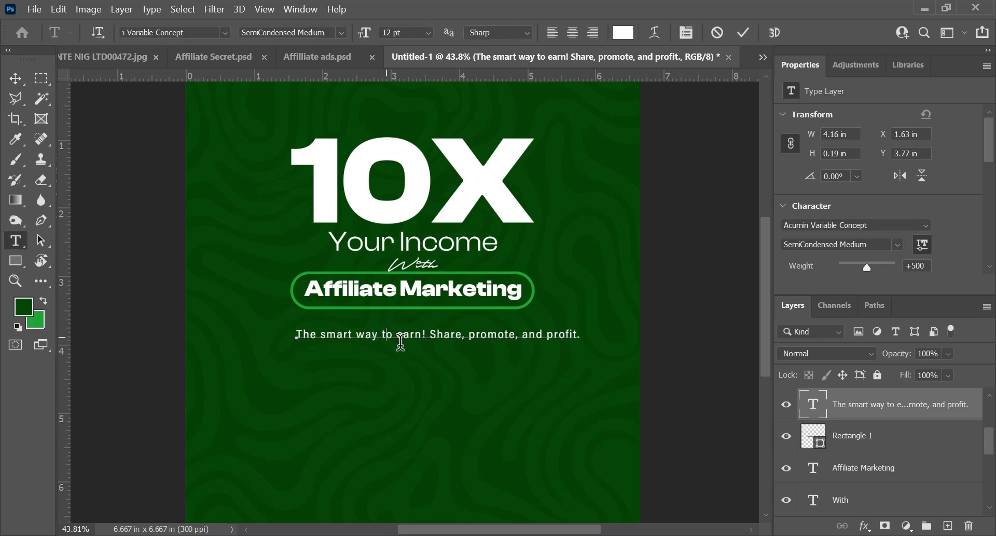
{"action": "left_click", "coordinate": [401, 335]}
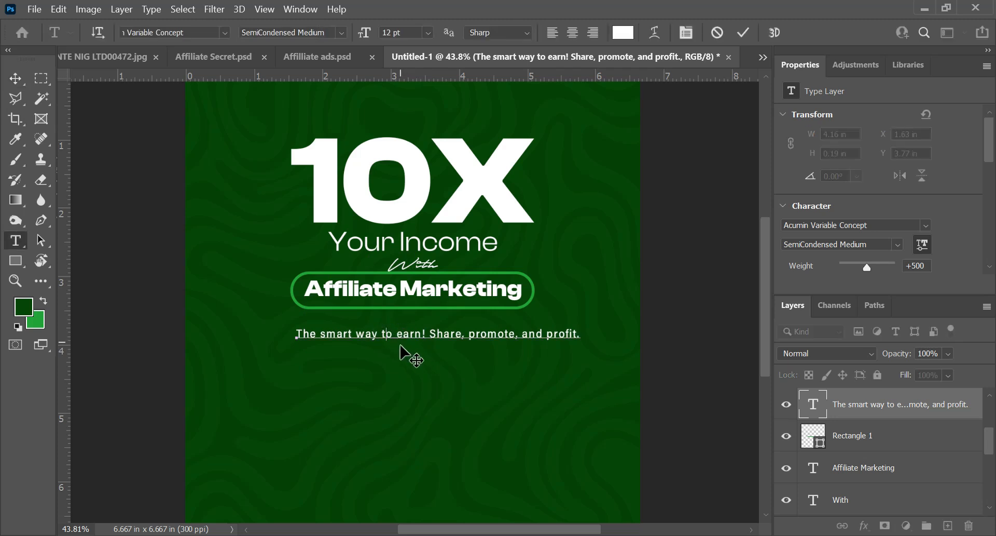
{"action": "key", "text": "ctrl+a"}
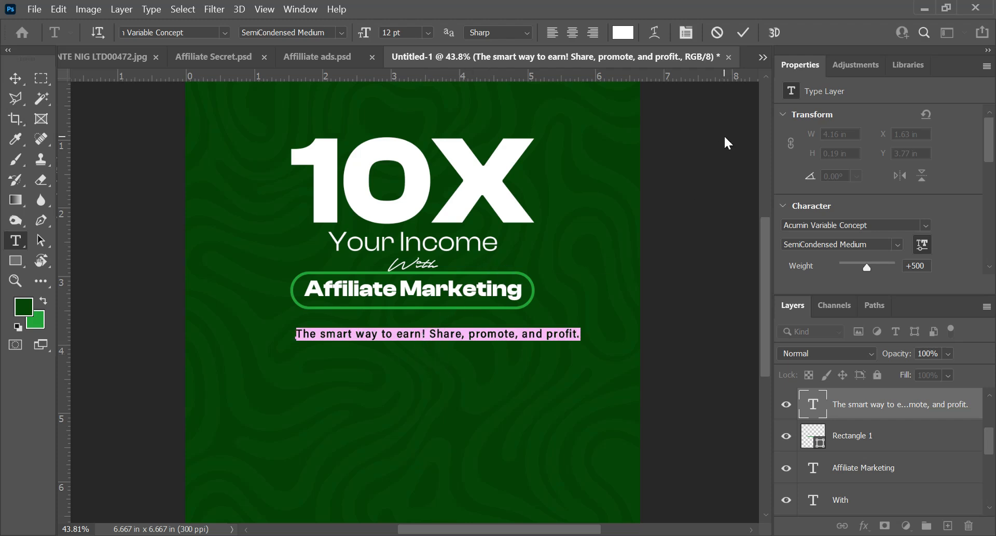
{"action": "key", "text": "ctrl+t"}
{"action": "left_click", "coordinate": [671, 196]}
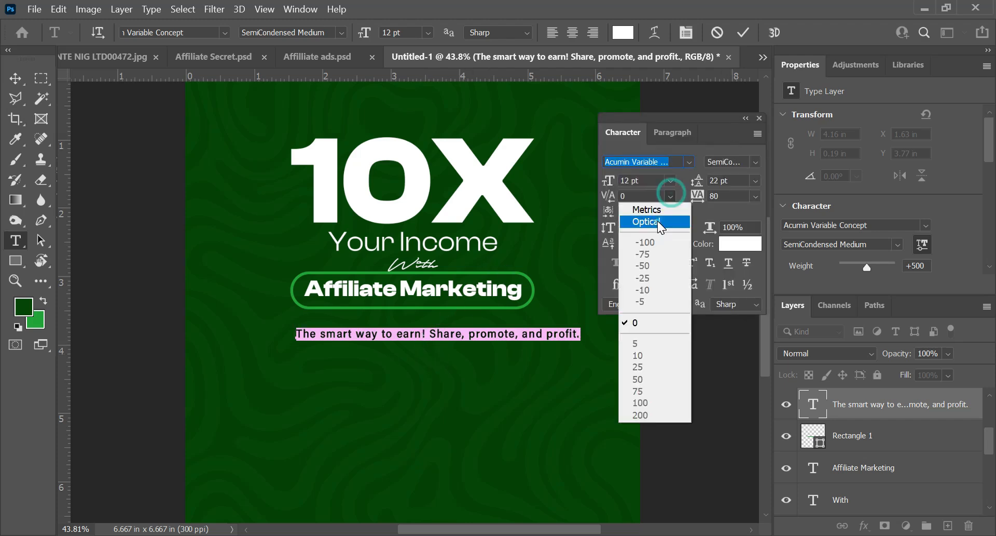
{"action": "left_click", "coordinate": [658, 222]}
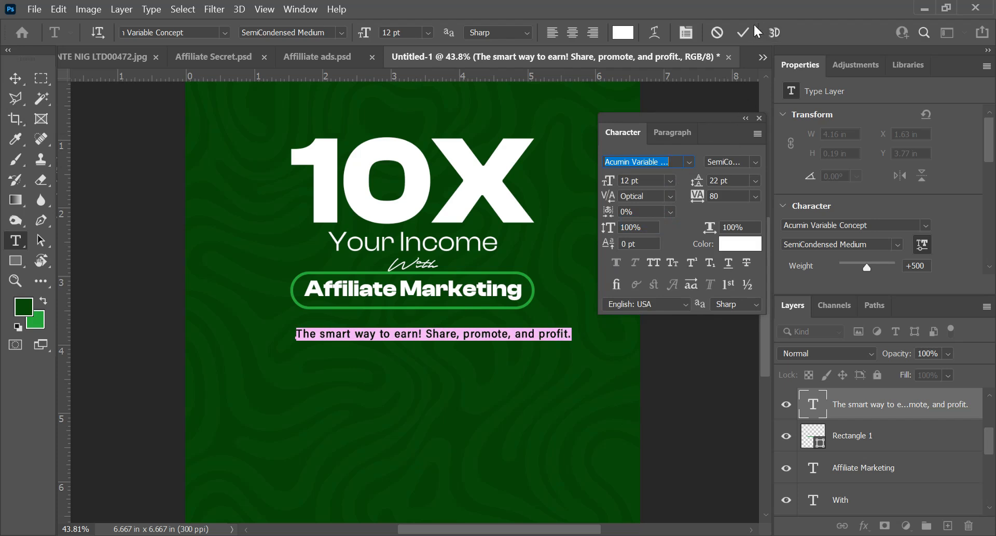
{"action": "left_click", "coordinate": [743, 32]}
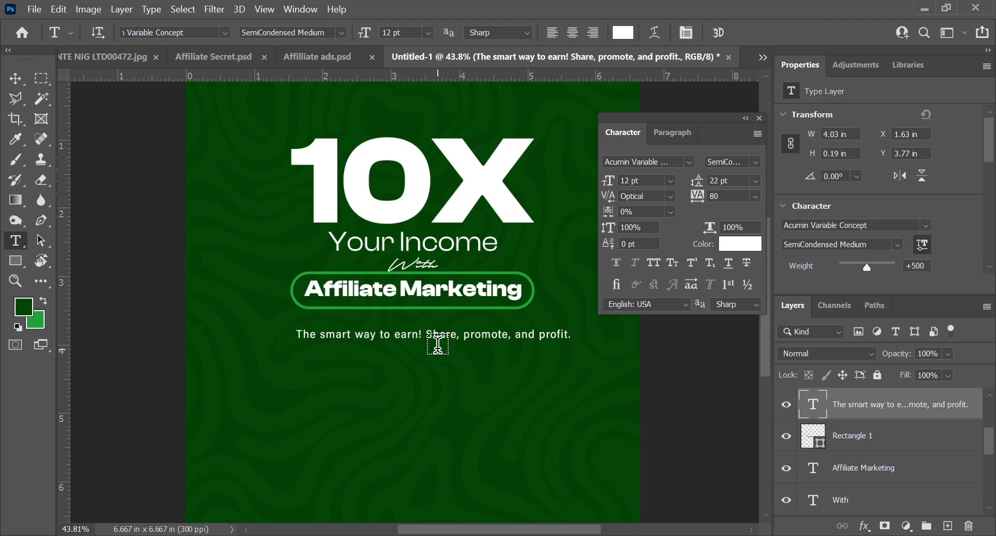
Step: Set the tagline's font size to 14 pt and centre it horizontally on the canvas
{"action": "key", "text": "v"}
{"action": "left_click_drag", "start_coordinate": [407, 343], "coordinate": [402, 340]}
{"action": "key", "text": "ctrl+a"}
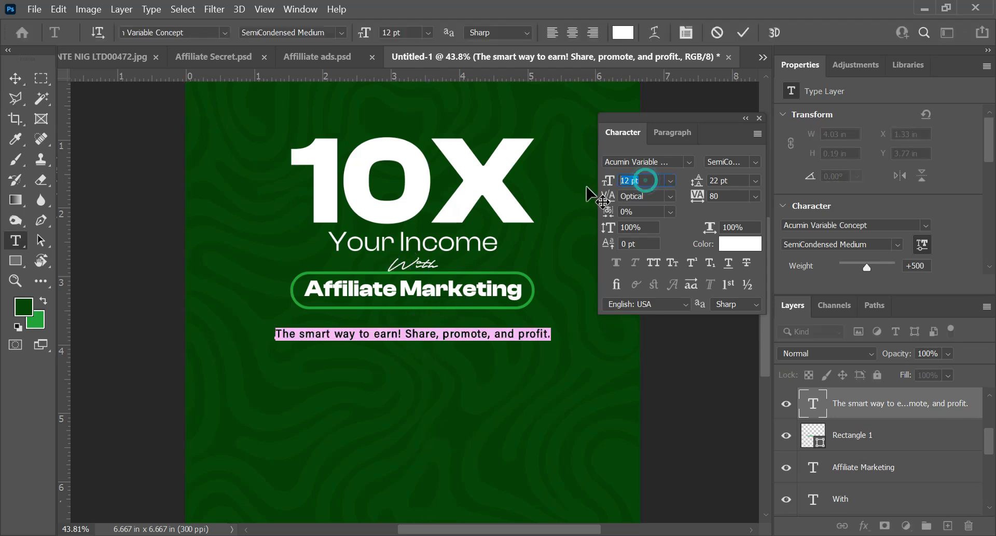
{"action": "key", "text": "Return"}
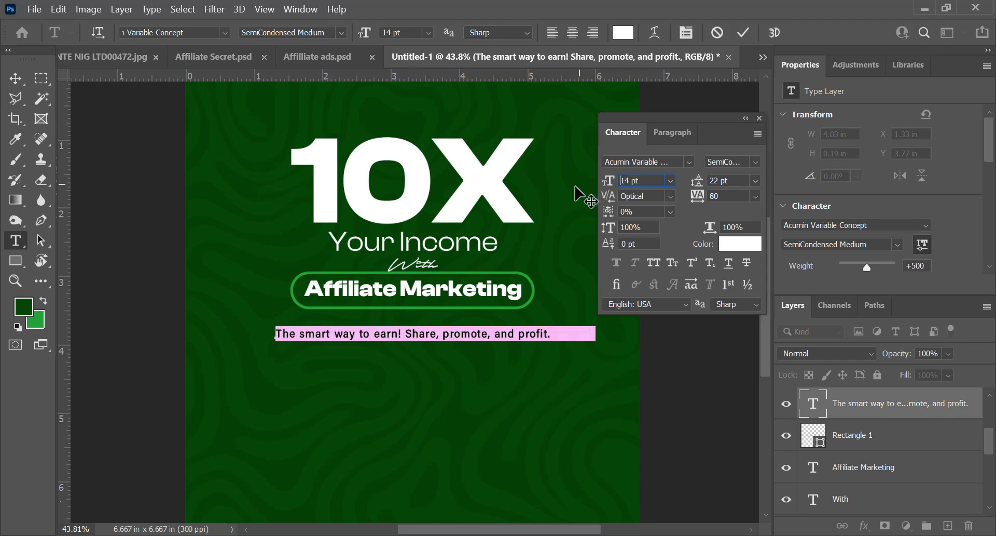
{"action": "left_click", "coordinate": [355, 33]}
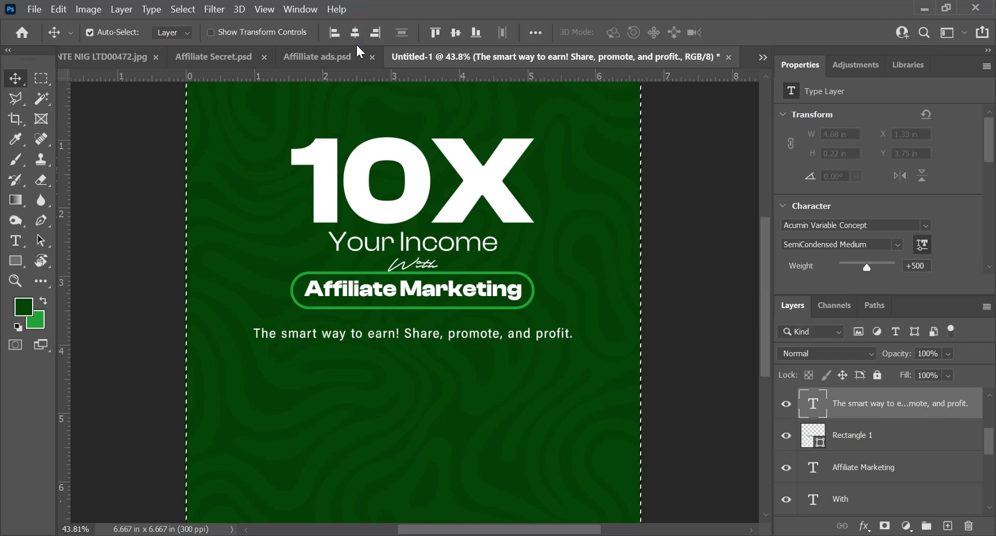
{"action": "key", "text": "ctrl+d"}
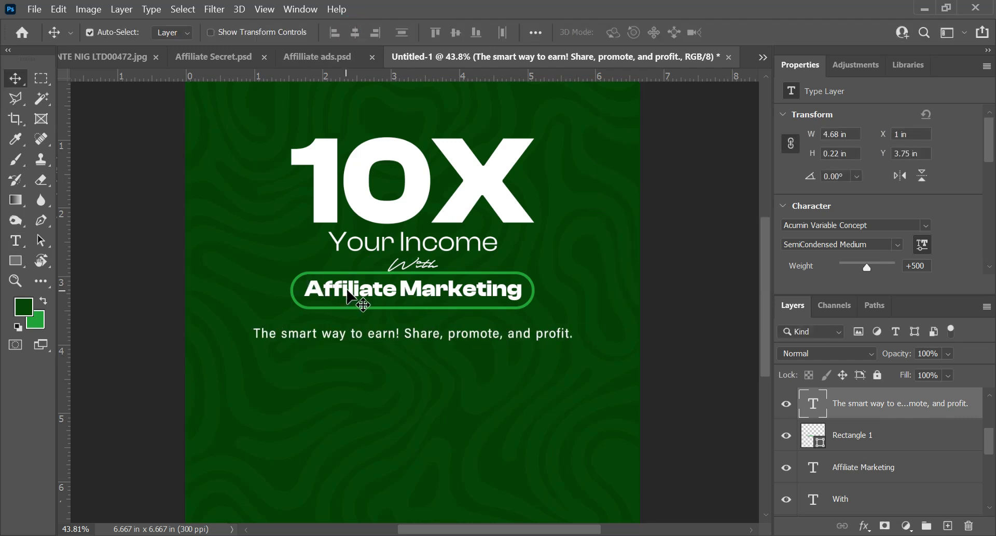
Step: Enlarge the "Affiliate Marketing" text to about 31.52 pt and centre it horizontally on the canvas
{"action": "left_click", "coordinate": [354, 288]}
{"action": "key", "text": "ctrl+t"}
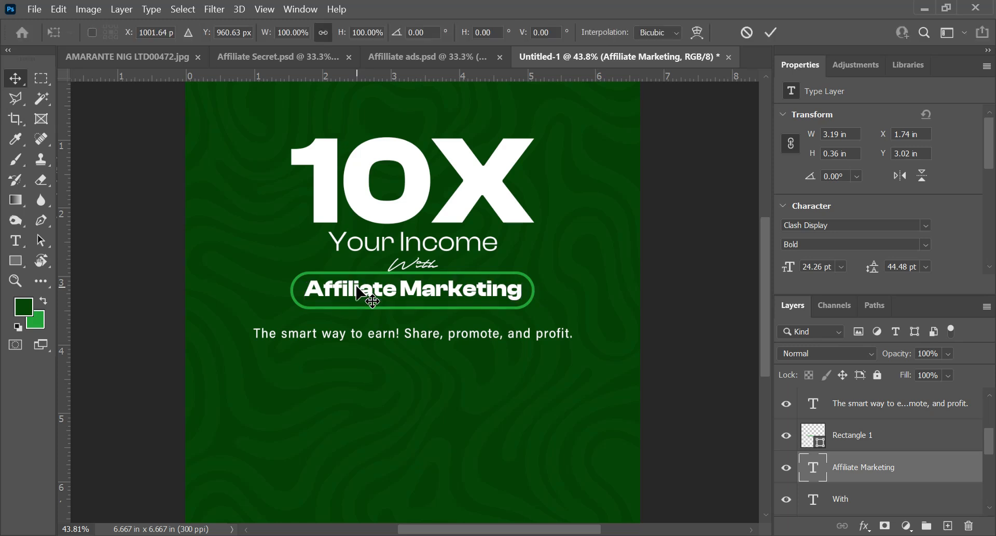
{"action": "left_click_drag", "start_coordinate": [522, 278], "coordinate": [568, 274]}
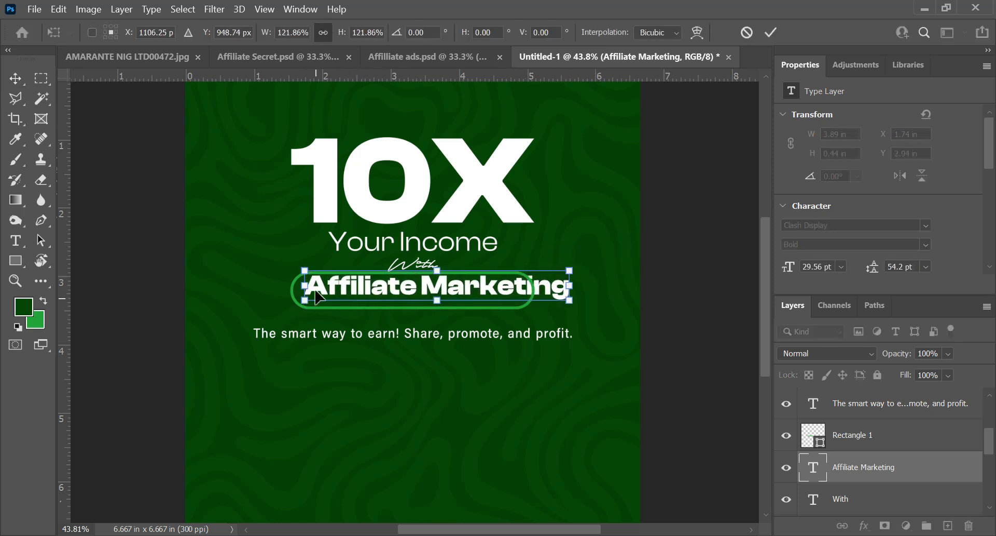
{"action": "left_click_drag", "start_coordinate": [305, 271], "coordinate": [290, 268]}
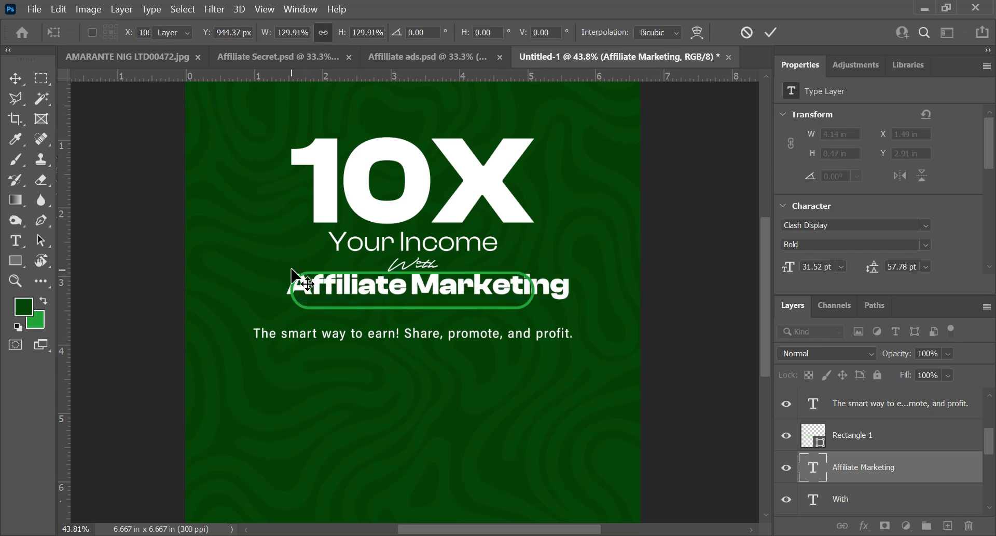
{"action": "key", "text": "Return"}
{"action": "key", "text": "ctrl+a"}
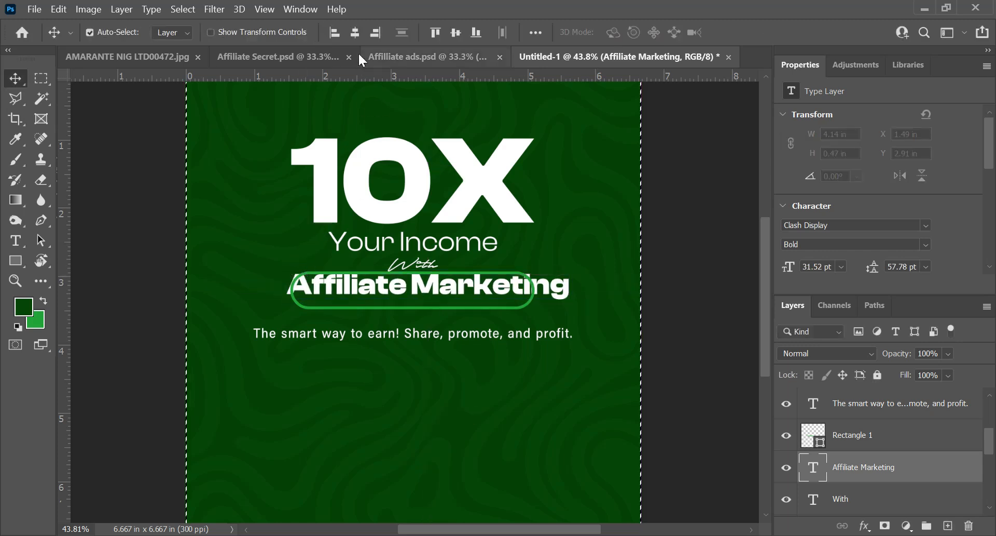
{"action": "left_click", "coordinate": [356, 34]}
{"action": "key", "text": "ctrl+d"}
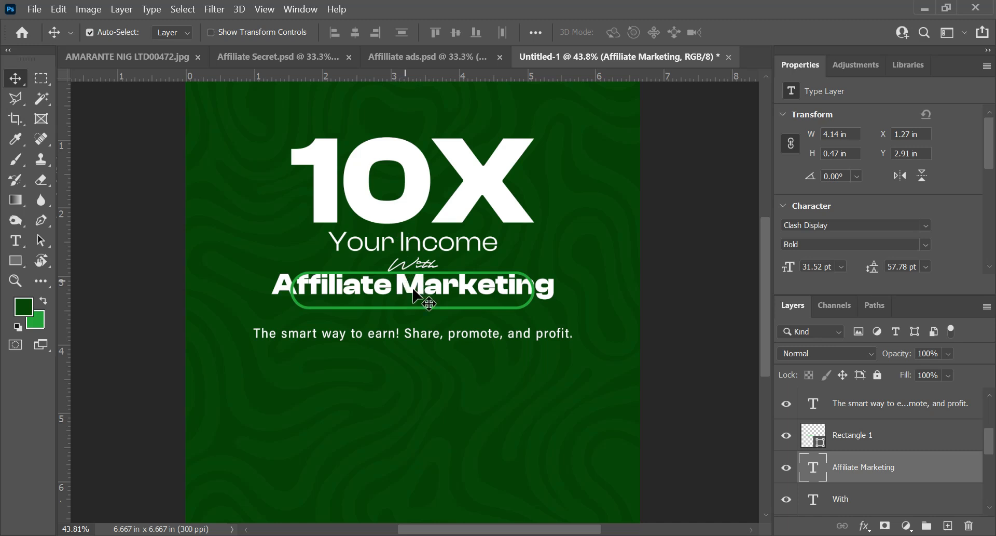
Step: Widen the outlined pill on both sides to about 4.61 in so it encloses the enlarged "Affiliate Marketing" text
{"action": "left_click", "coordinate": [506, 309]}
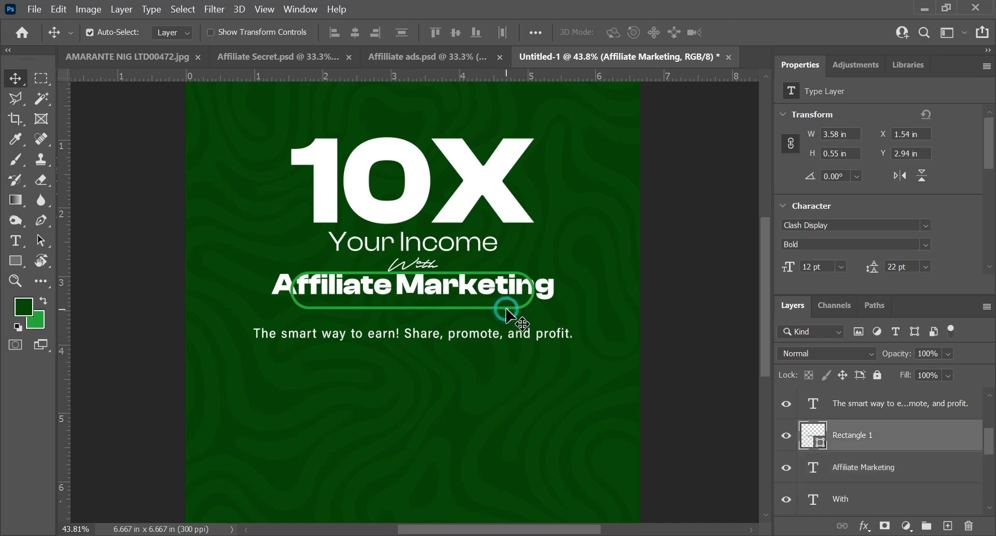
{"action": "left_click_drag", "start_coordinate": [537, 301], "coordinate": [538, 302]}
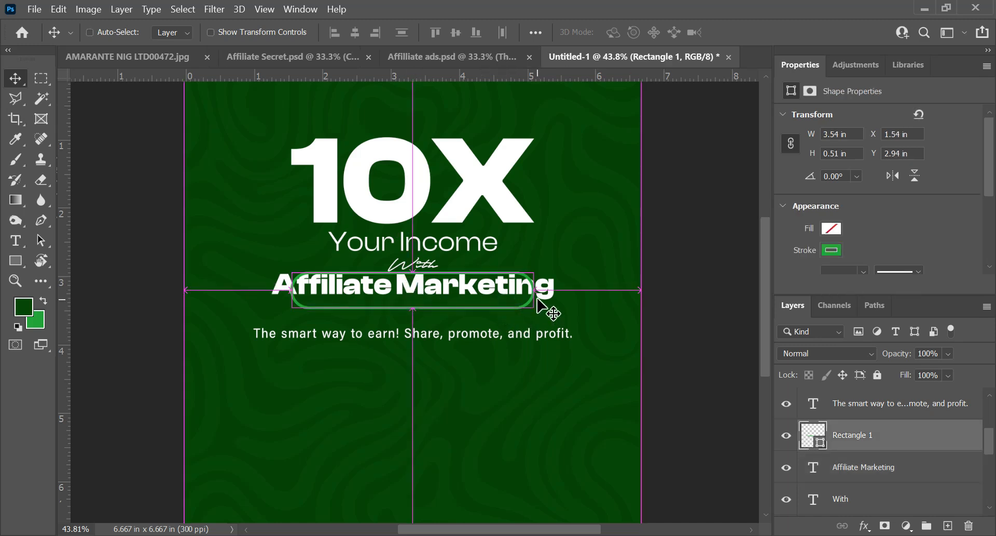
{"action": "key", "text": "ctrl+t"}
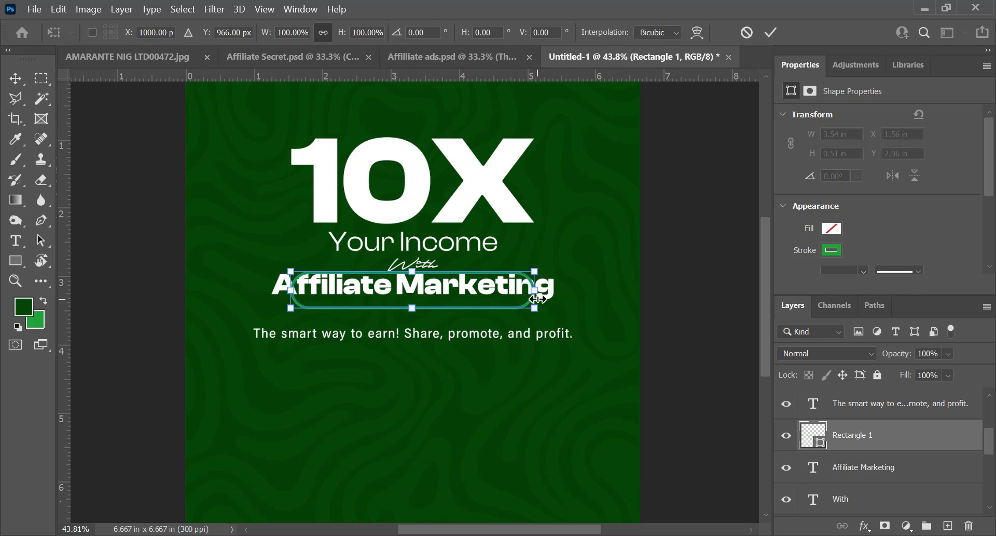
{"action": "left_click_drag", "start_coordinate": [535, 292], "coordinate": [571, 301]}
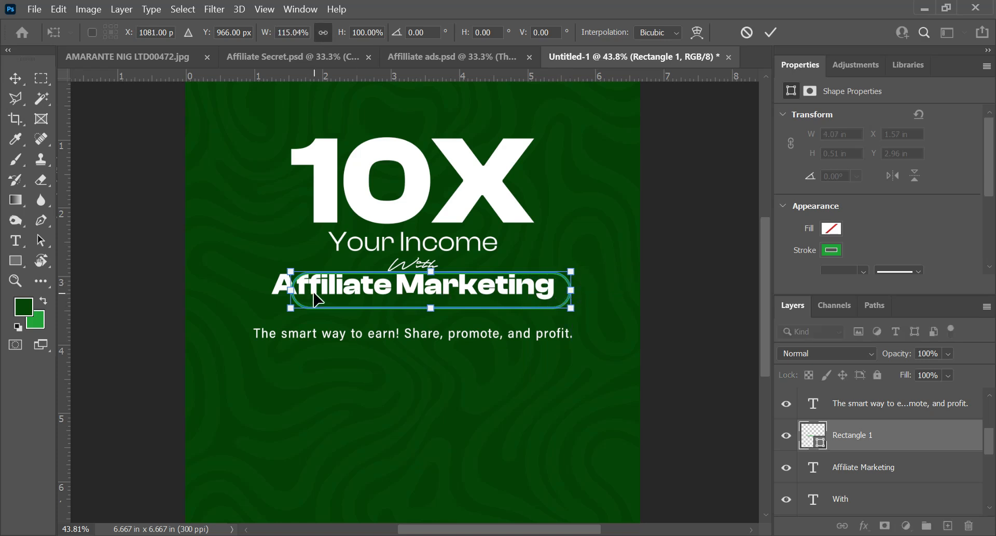
{"action": "left_click_drag", "start_coordinate": [291, 290], "coordinate": [255, 289]}
{"action": "key", "text": "Return"}
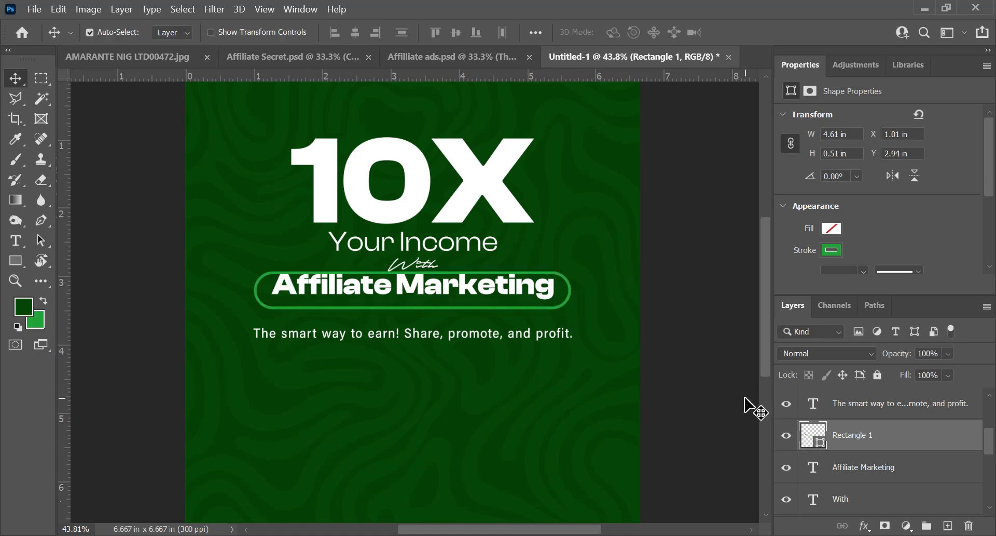
Step: Centre the "Affiliate Marketing" text horizontally and vertically inside the widened pill
{"action": "left_click", "coordinate": [859, 466]}
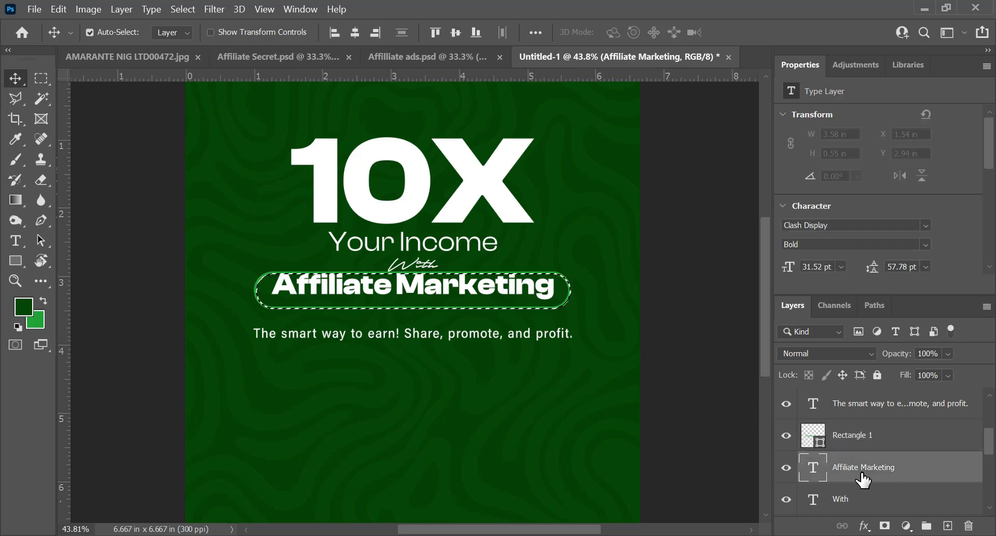
{"action": "left_click", "coordinate": [355, 33]}
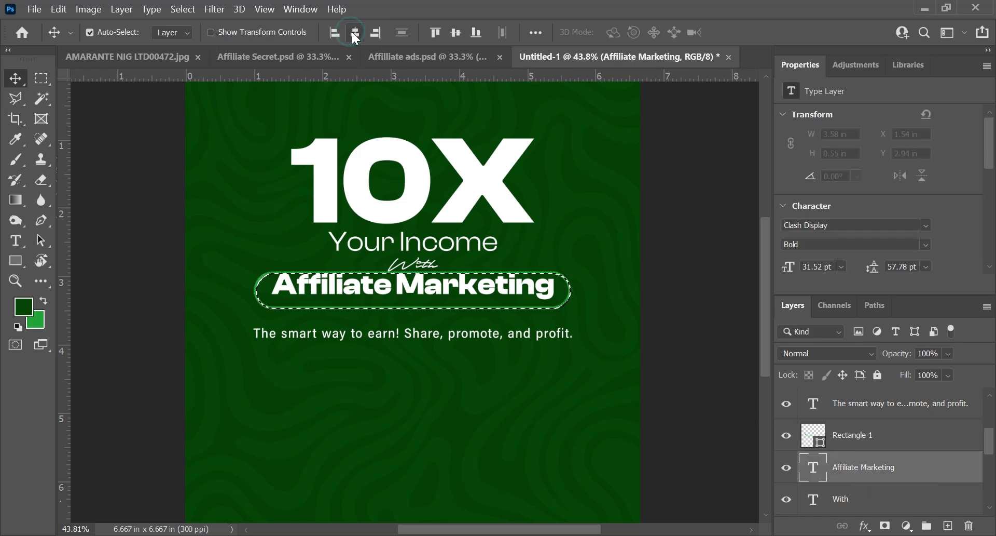
{"action": "left_click", "coordinate": [455, 34]}
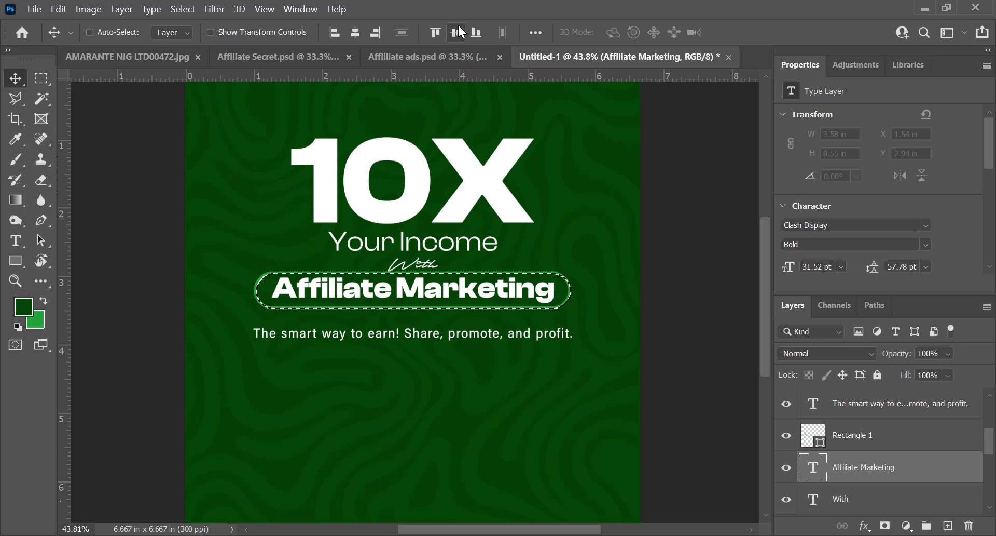
Step: Set the "The smart way to earn!" tagline's font size to 12 pt and centre it horizontally on the canvas
{"action": "double_click", "coordinate": [396, 334]}
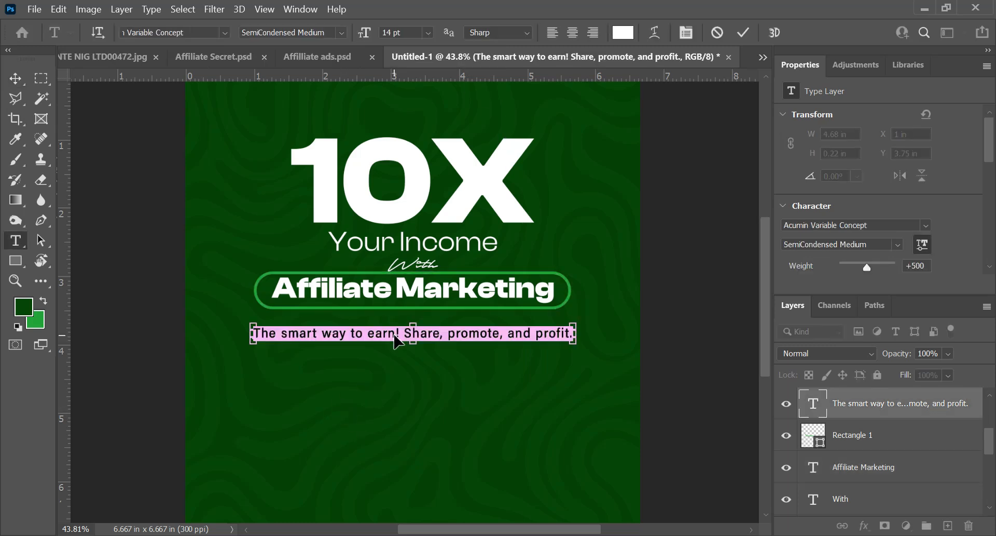
{"action": "key", "text": "ctrl+t"}
{"action": "left_click", "coordinate": [645, 182]}
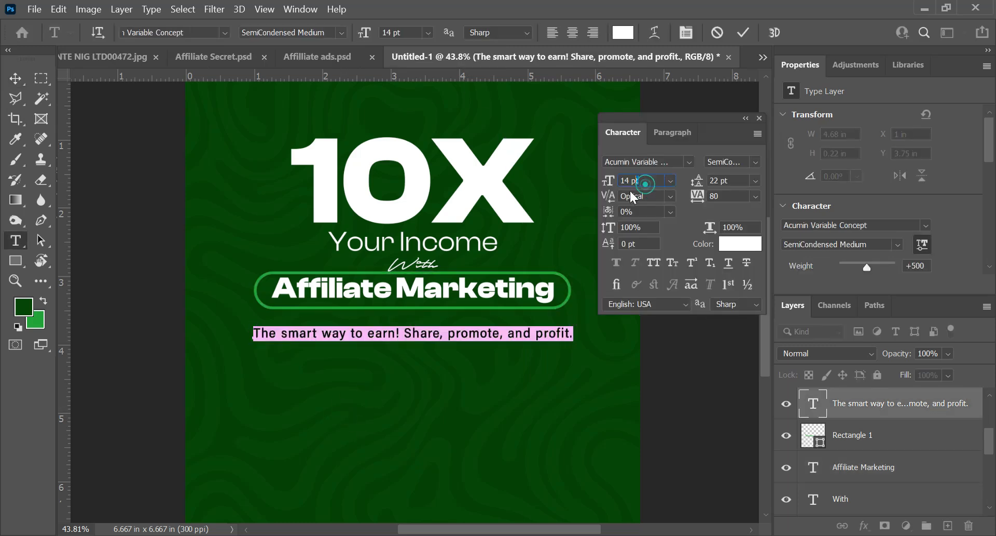
{"action": "type", "text": "12"}
{"action": "key", "text": "Return"}
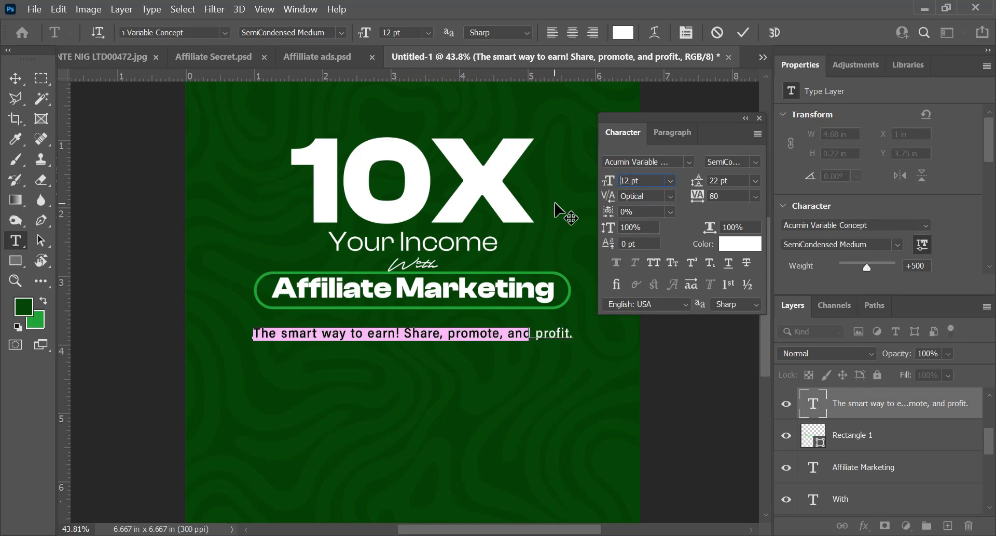
{"action": "left_click", "coordinate": [740, 32]}
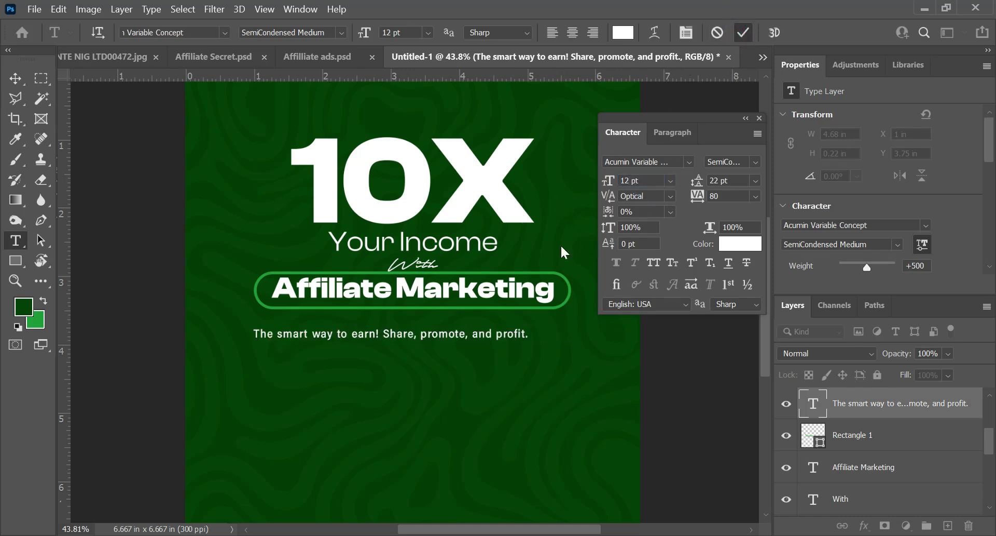
{"action": "key", "text": "v"}
{"action": "key", "text": "ctrl+a"}
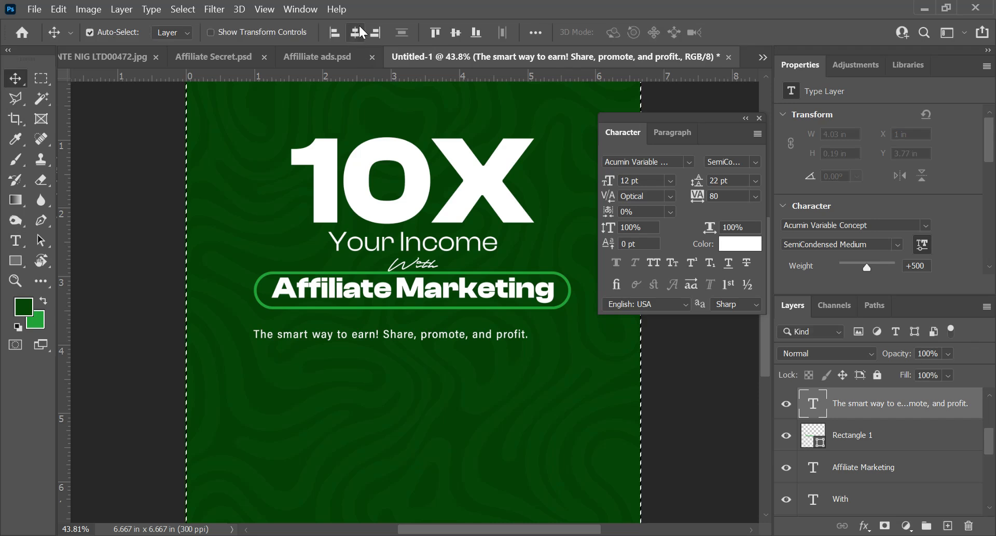
{"action": "left_click", "coordinate": [356, 32]}
{"action": "key", "text": "ctrl+d"}
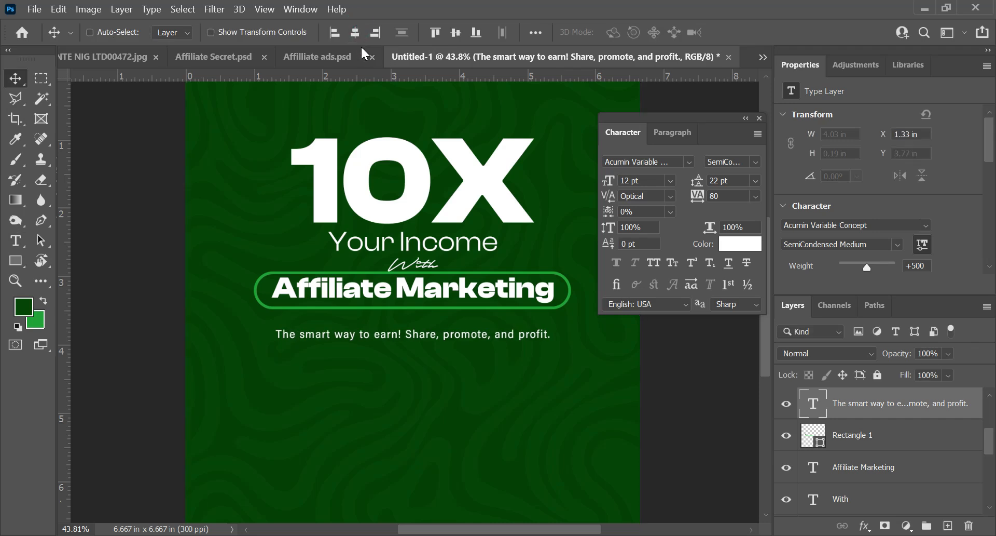
Step: Nudge the tagline up closer beneath the pill, to about Y 3.6 in
{"action": "key", "text": "shift+Up"}
{"action": "key", "text": "shift+Up"}
{"action": "key", "text": "shift+Up"}
{"action": "key", "text": "shift+Up"}
{"action": "key", "text": "shift+Up"}
{"action": "key", "text": "shift+Up"}
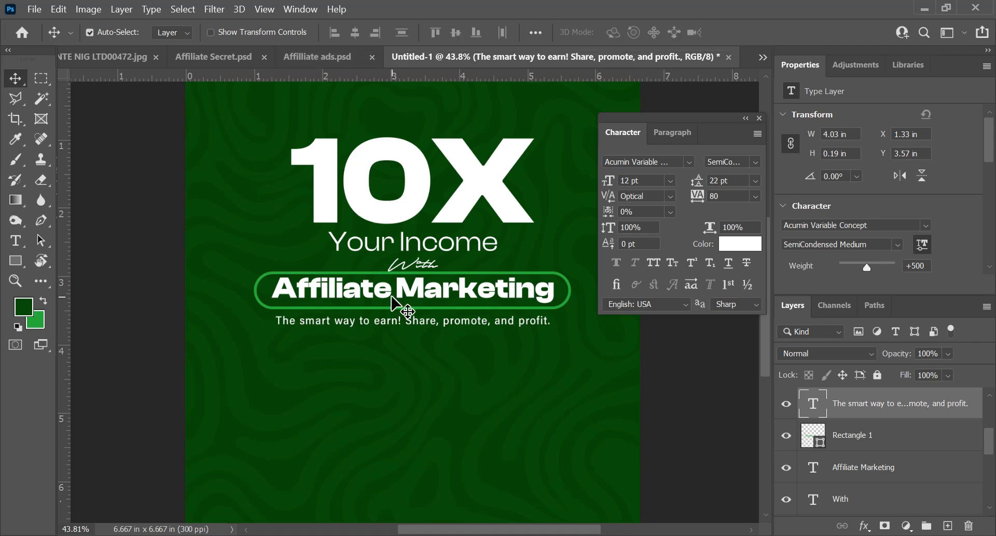
{"action": "key", "text": "shift+Down"}
{"action": "key", "text": "shift+Up"}
{"action": "key", "text": "shift+Down"}
{"action": "key", "text": "ctrl+0"}
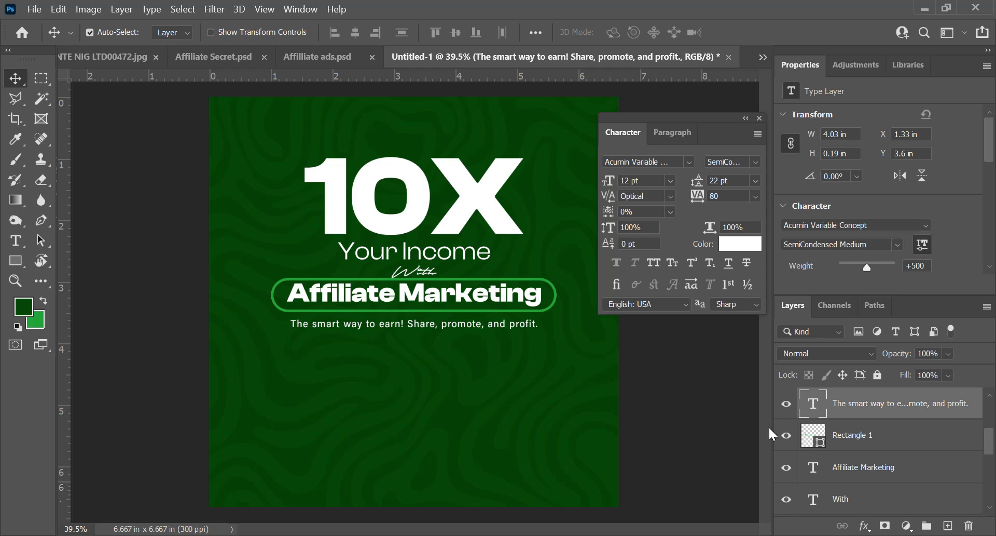
Step: Show the "Earn atleast" and "weekly" layers and place them below the tagline at about X 1.57 in, Y 4.62 in
{"action": "scroll", "coordinate": [859, 438], "scroll_direction": "down", "scroll_amount": 3}
{"action": "scroll", "coordinate": [862, 440], "scroll_direction": "down", "scroll_amount": 3}
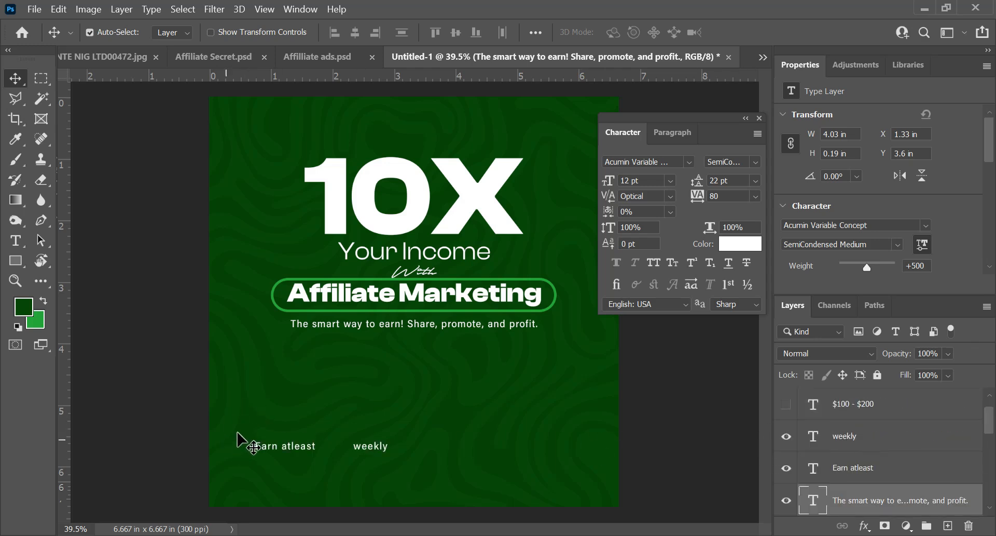
{"action": "left_click_drag", "start_coordinate": [240, 428], "coordinate": [412, 478]}
{"action": "left_click_drag", "start_coordinate": [374, 445], "coordinate": [427, 385]}
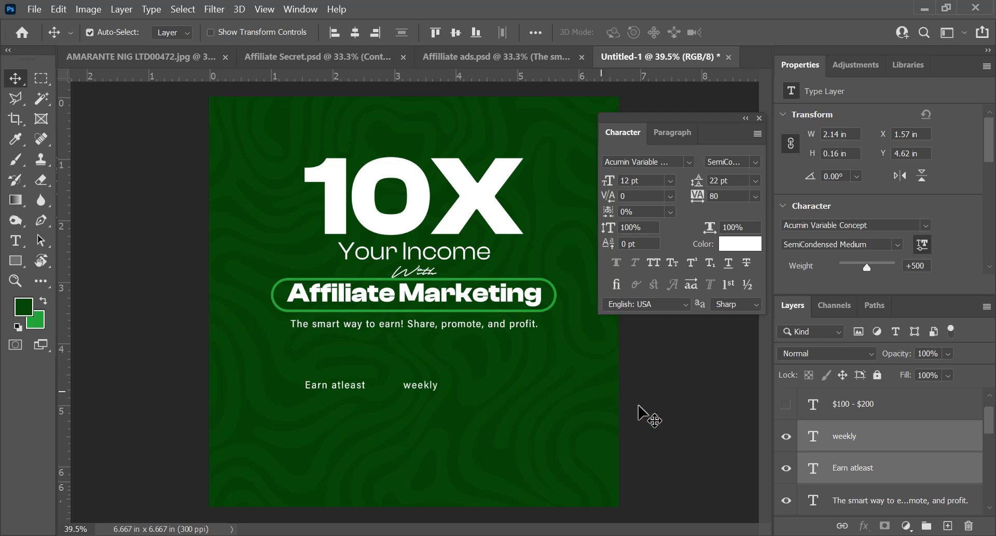
Step: Add a vertical guide at the left edge of the "Affiliate Marketing" pill, at about 1 in
{"action": "left_click", "coordinate": [751, 421]}
{"action": "left_click", "coordinate": [280, 309]}
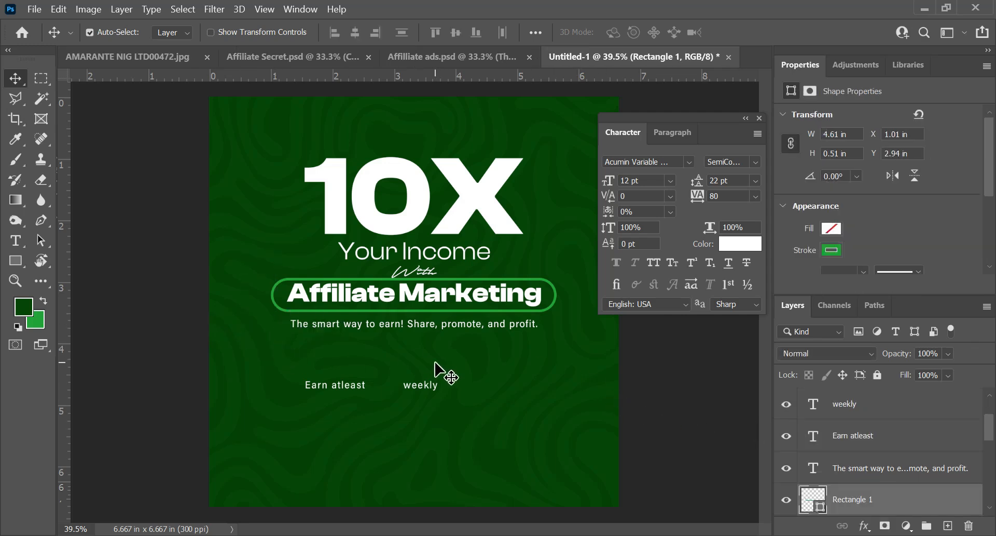
{"action": "key", "text": "ctrl"}
{"action": "left_click_drag", "start_coordinate": [68, 308], "coordinate": [272, 327]}
{"action": "scroll", "coordinate": [272, 327], "scroll_direction": "up", "scroll_amount": 6}
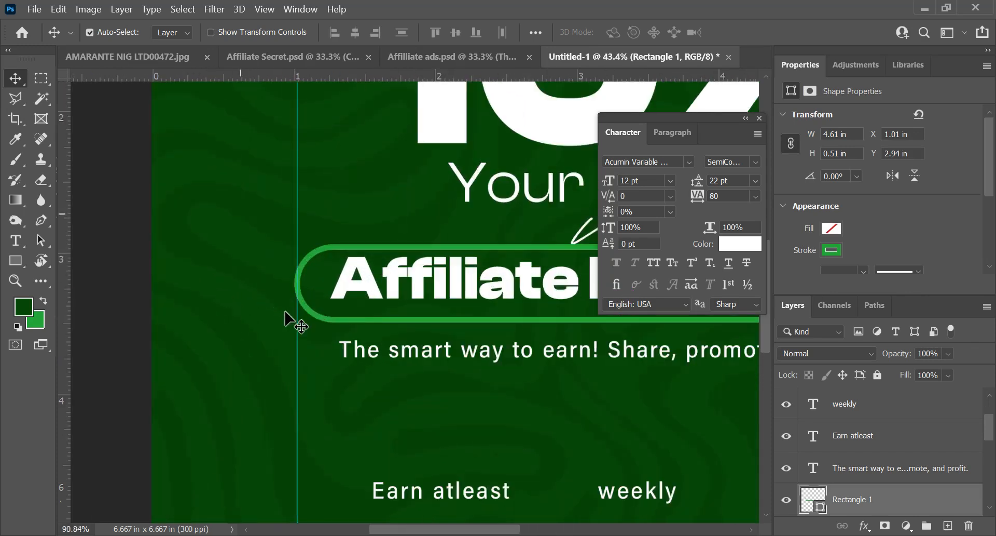
Step: Move "Earn atleast" and "weekly" together so they start at the guide, at about X 1.03 in, Y 4.16 in
{"action": "scroll", "coordinate": [298, 337], "scroll_direction": "down", "scroll_amount": 1}
{"action": "scroll", "coordinate": [304, 358], "scroll_direction": "down", "scroll_amount": 5}
{"action": "left_click_drag", "start_coordinate": [319, 353], "coordinate": [422, 383]}
{"action": "left_click", "coordinate": [423, 375]}
{"action": "left_click_drag", "start_coordinate": [323, 353], "coordinate": [382, 355]}
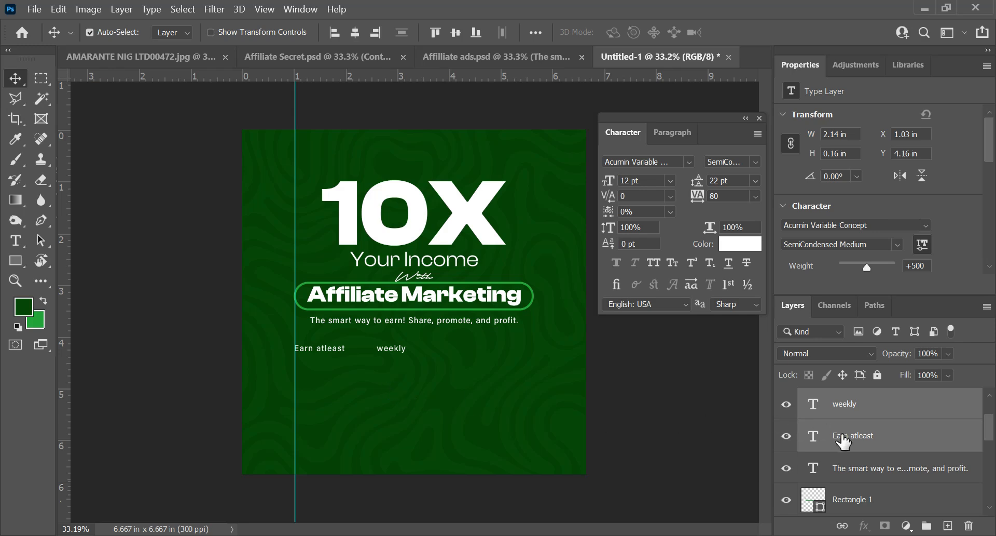
Step: Show the "$100 - $200" layer and place it below the "Earn atleast" line at about X 1.98 in, Y 5 in
{"action": "scroll", "coordinate": [856, 460], "scroll_direction": "down", "scroll_amount": 1}
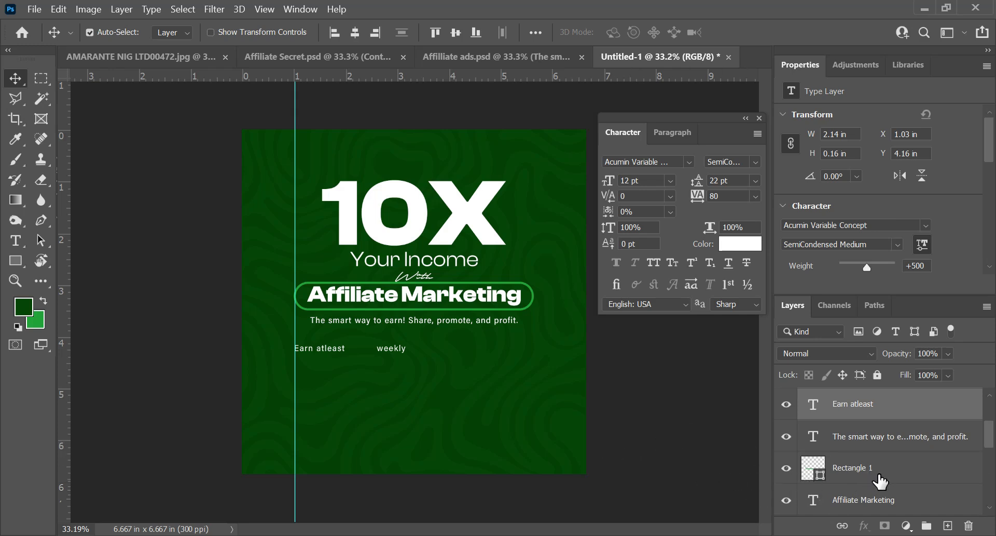
{"action": "scroll", "coordinate": [882, 483], "scroll_direction": "down", "scroll_amount": 1}
{"action": "scroll", "coordinate": [890, 480], "scroll_direction": "down", "scroll_amount": 4}
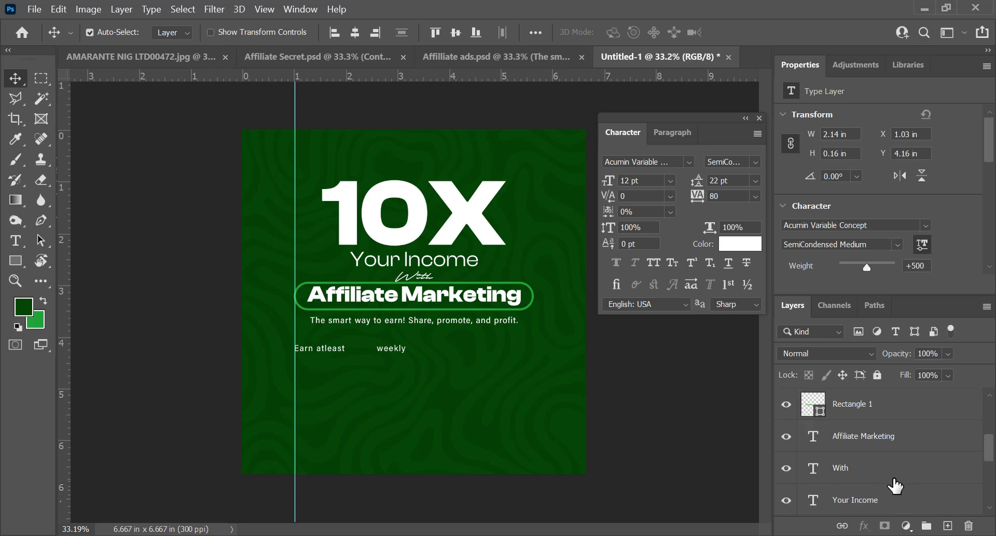
{"action": "scroll", "coordinate": [872, 464], "scroll_direction": "up", "scroll_amount": 5}
{"action": "scroll", "coordinate": [862, 453], "scroll_direction": "up", "scroll_amount": 3}
{"action": "scroll", "coordinate": [851, 467], "scroll_direction": "down", "scroll_amount": 6}
{"action": "scroll", "coordinate": [848, 468], "scroll_direction": "up", "scroll_amount": 1}
{"action": "scroll", "coordinate": [851, 469], "scroll_direction": "down", "scroll_amount": 1}
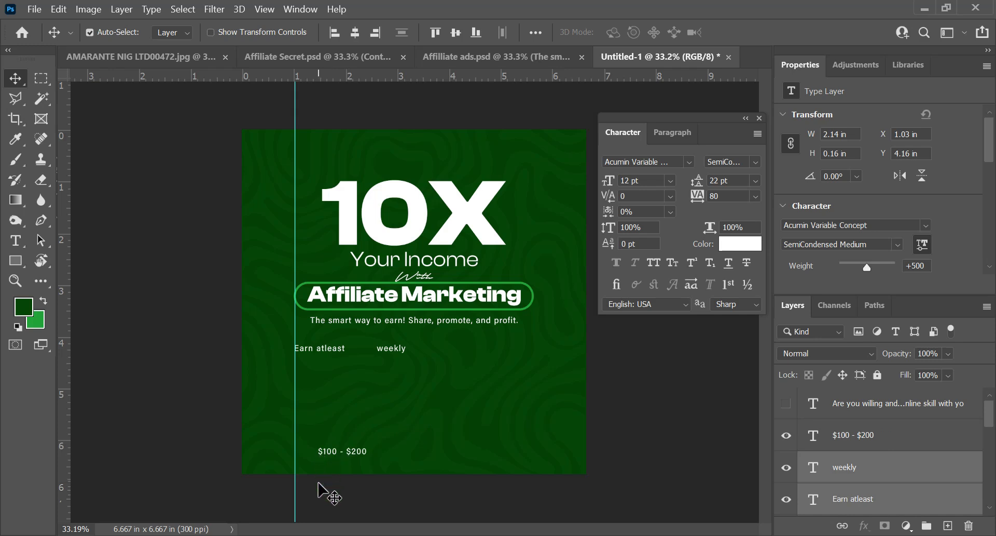
{"action": "left_click_drag", "start_coordinate": [334, 448], "coordinate": [361, 389]}
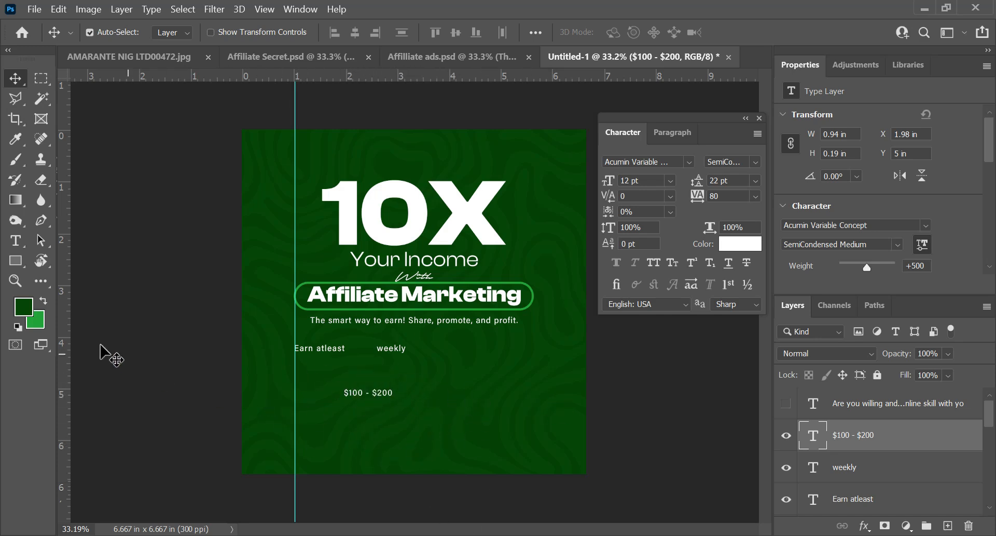
Step: Make the bright green the foreground colour and ready the Brush at 11 px size and 100% hardness
{"action": "key", "text": "x"}
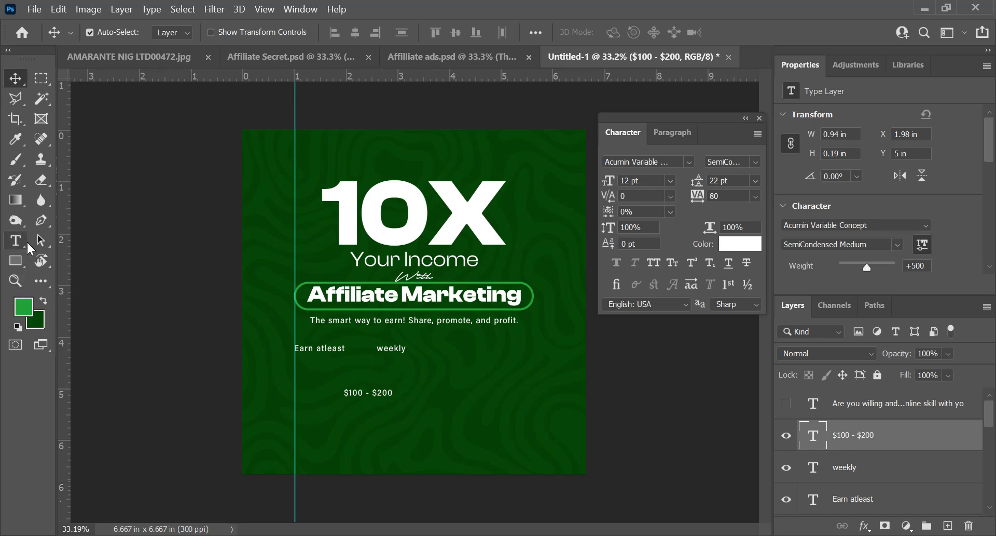
{"action": "key", "text": "b"}
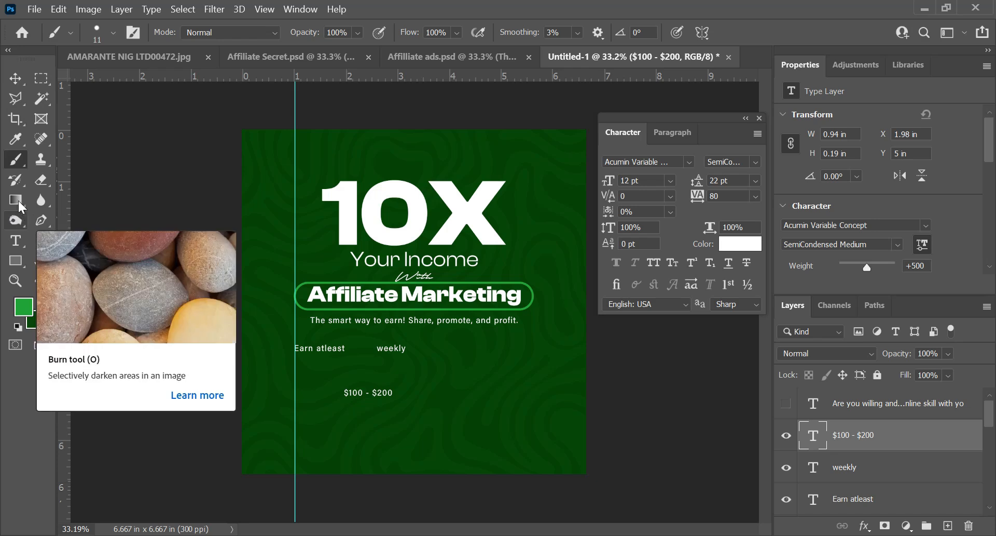
{"action": "left_click", "coordinate": [113, 30]}
{"action": "left_click", "coordinate": [113, 28]}
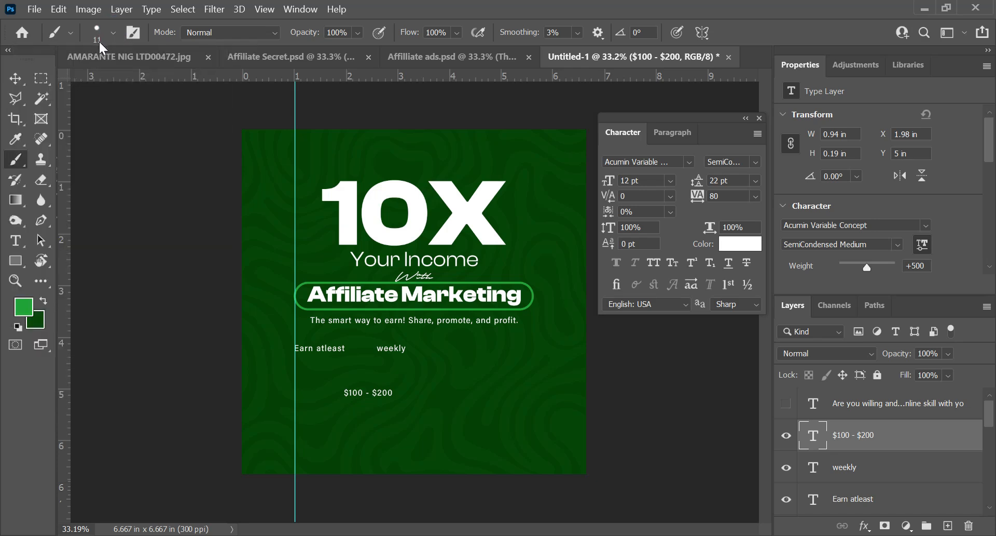
{"action": "left_click", "coordinate": [112, 32]}
{"action": "left_click", "coordinate": [114, 31]}
{"action": "left_click", "coordinate": [113, 33]}
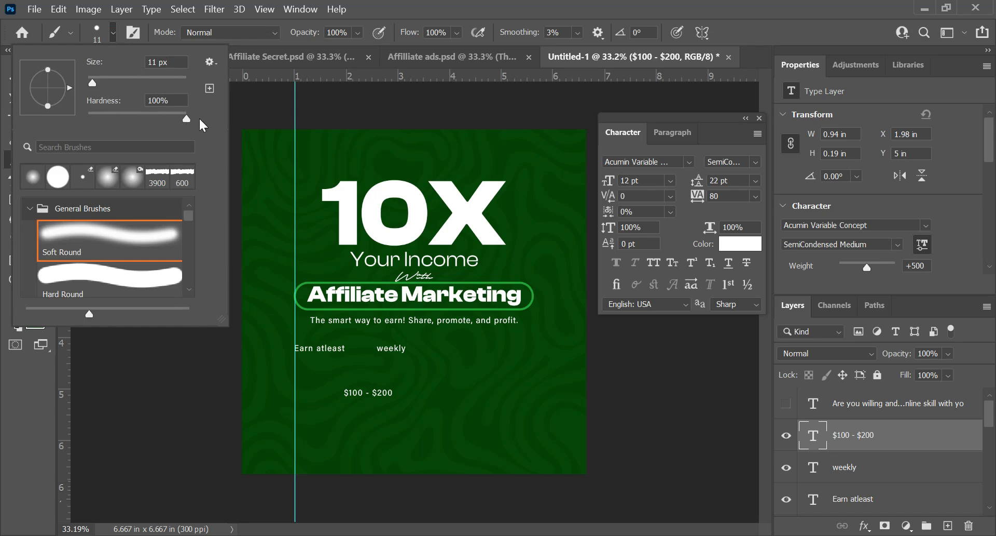
{"action": "left_click", "coordinate": [113, 33]}
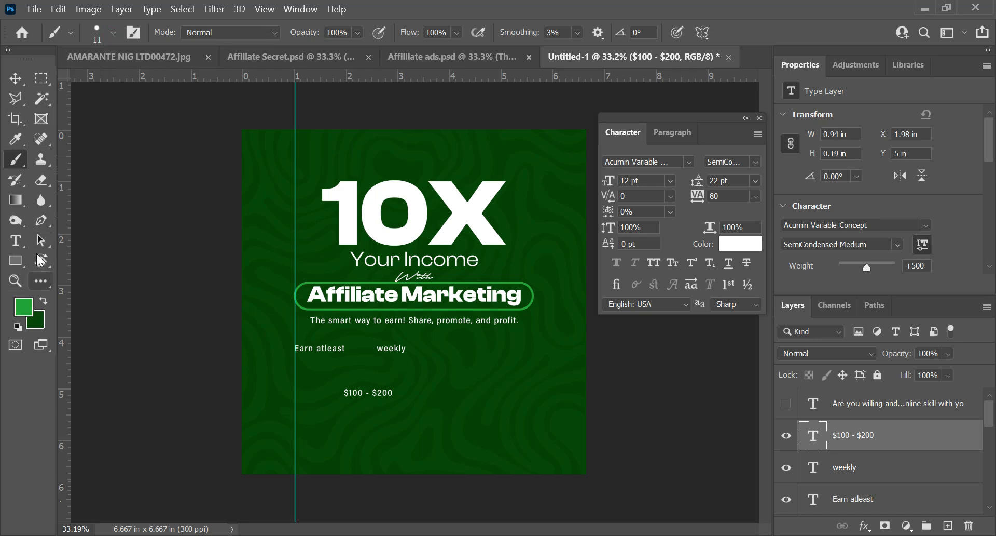
Step: Draw a curved Pen path looping around the "$100 - $200" text, about 1.31 in wide and 0.7 in high, with crossing ends above
{"action": "left_click", "coordinate": [41, 220]}
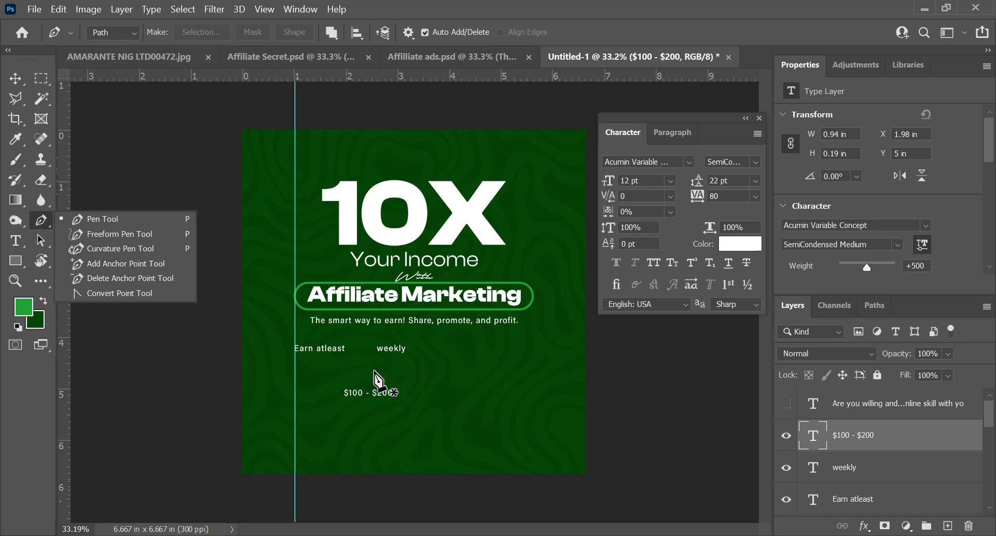
{"action": "left_click", "coordinate": [106, 31]}
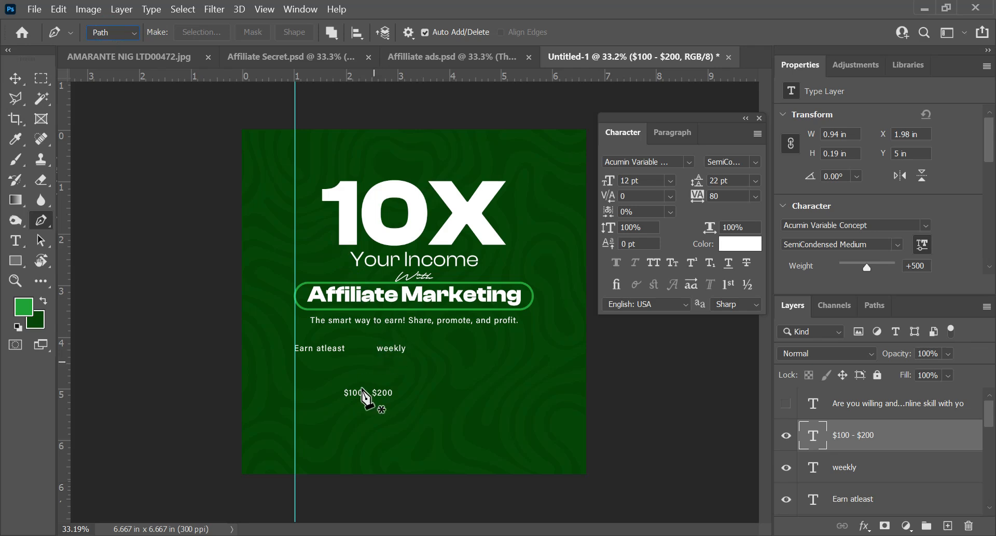
{"action": "left_click", "coordinate": [388, 361]}
{"action": "left_click_drag", "start_coordinate": [332, 400], "coordinate": [413, 408]}
{"action": "left_click_drag", "start_coordinate": [354, 365], "coordinate": [270, 354]}
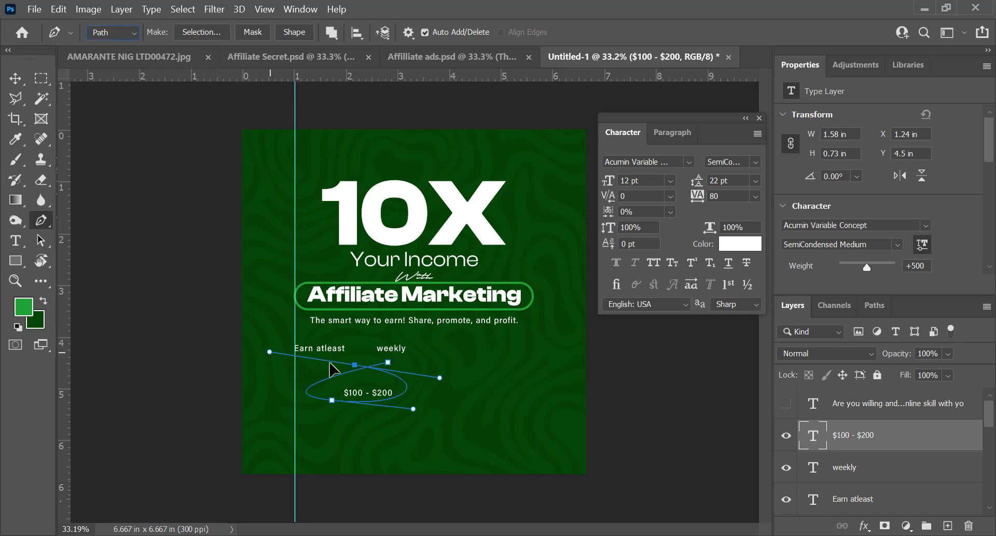
{"action": "left_click_drag", "start_coordinate": [355, 365], "coordinate": [347, 363]}
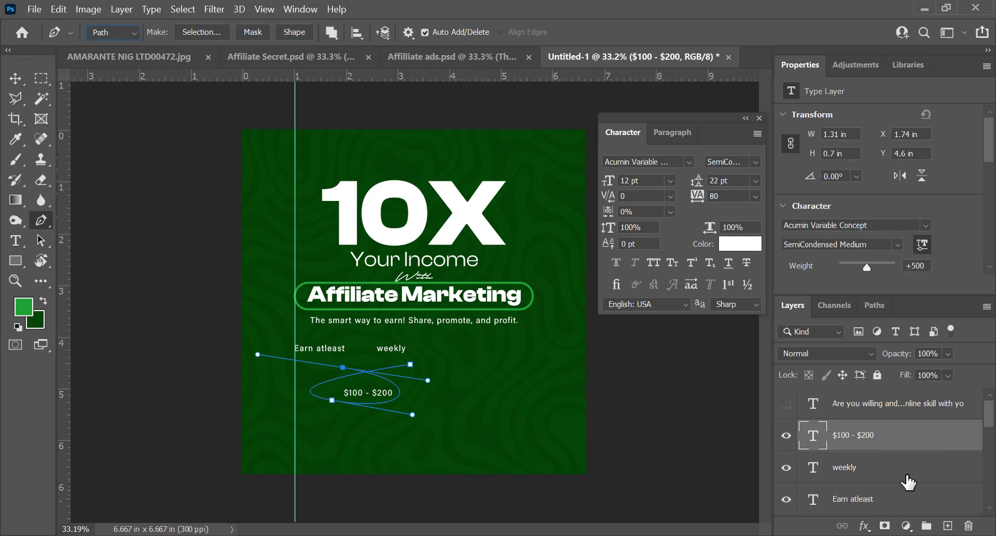
Step: Add a new empty layer above the "$100 - $200" text layer for the loop
{"action": "key", "text": "ctrl+n"}
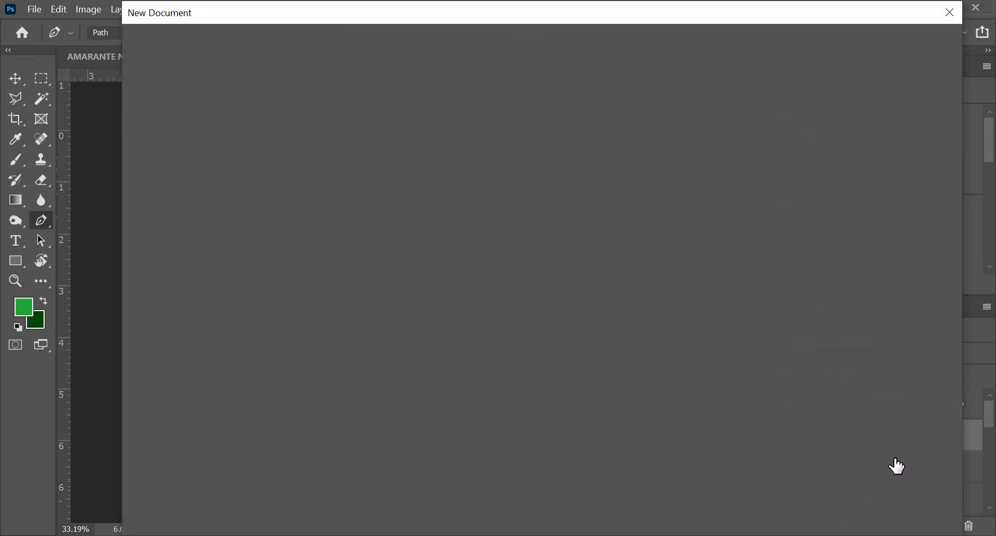
{"action": "key", "text": "Escape"}
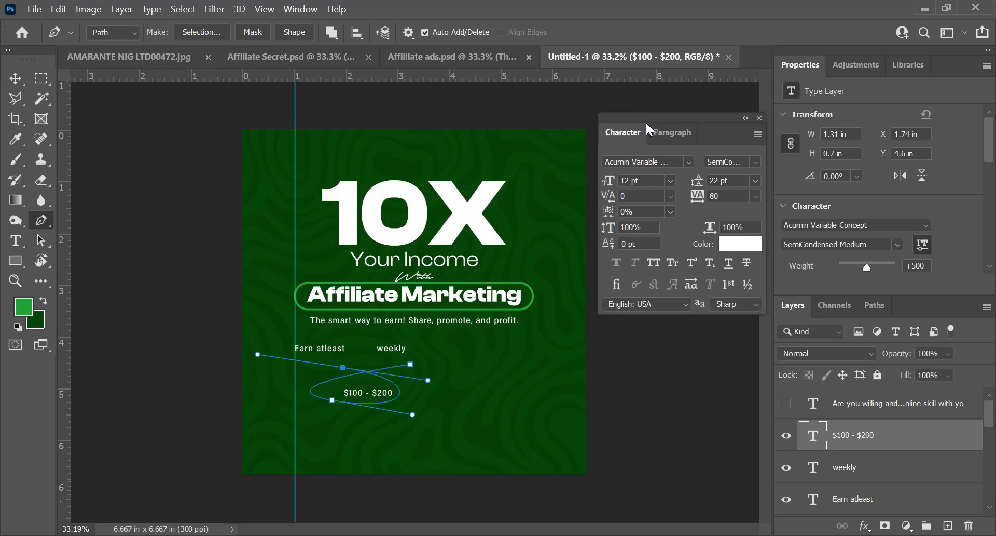
{"action": "key", "text": "ctrl+shift+n"}
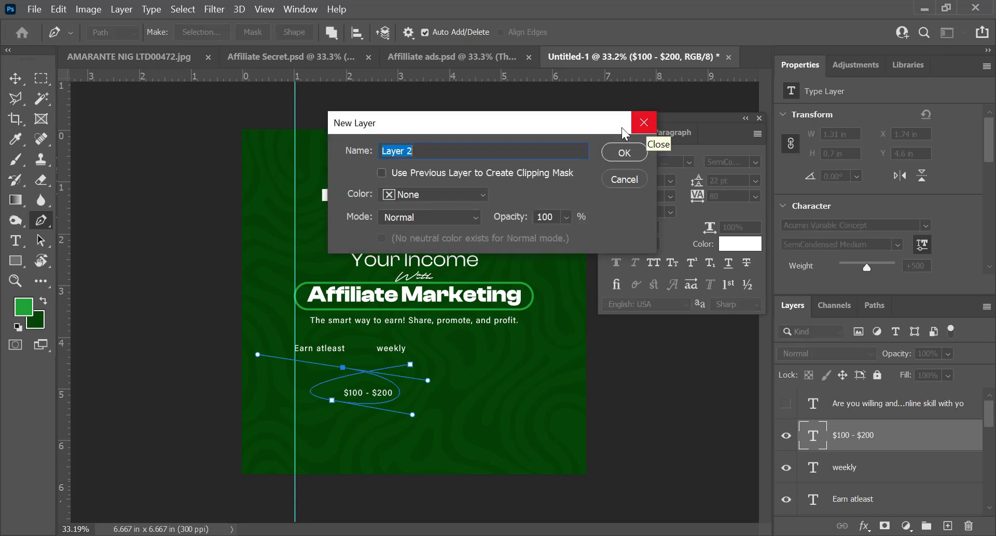
{"action": "left_click", "coordinate": [611, 150]}
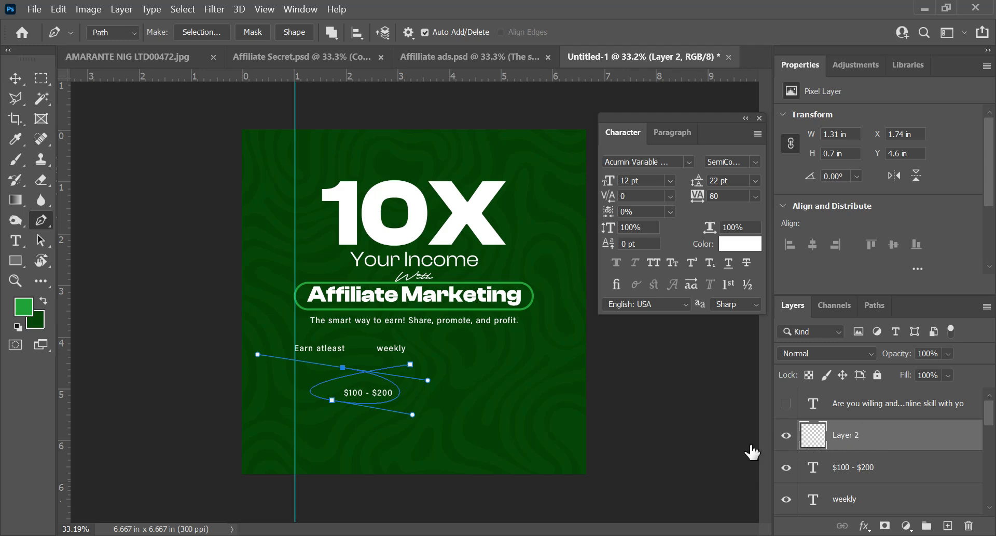
Step: Stroke the loop path with the Brush on the new layer, without simulated pressure, and delete the path
{"action": "right_click", "coordinate": [358, 369]}
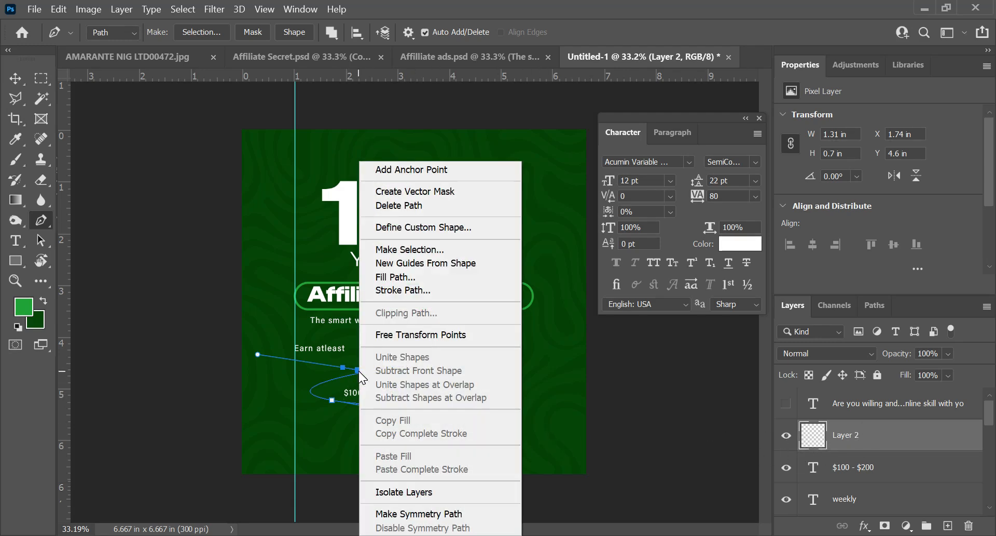
{"action": "left_click", "coordinate": [421, 292]}
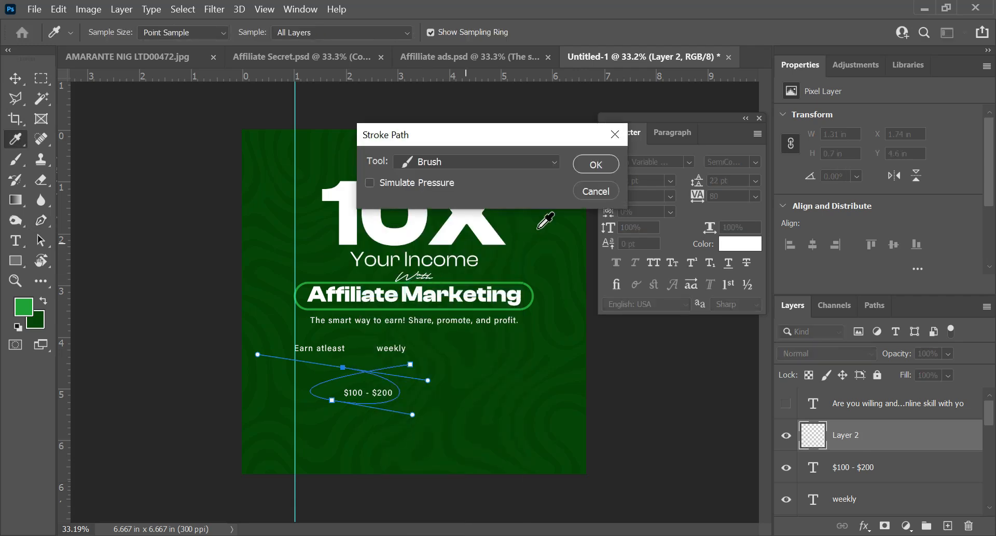
{"action": "left_click", "coordinate": [597, 165]}
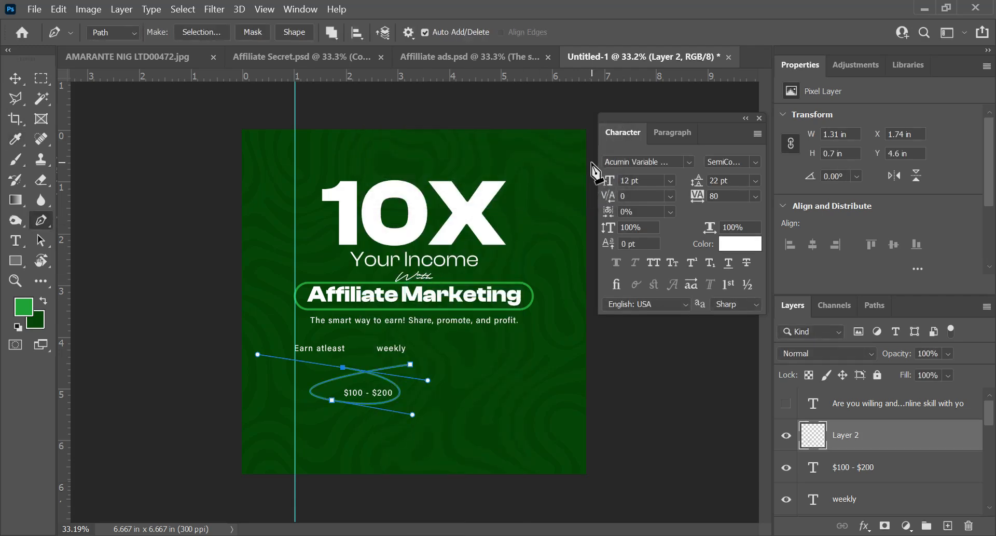
{"action": "key", "text": "ctrl+h"}
{"action": "key", "text": "ctrl+h"}
{"action": "left_click", "coordinate": [359, 372]}
{"action": "right_click", "coordinate": [359, 371]}
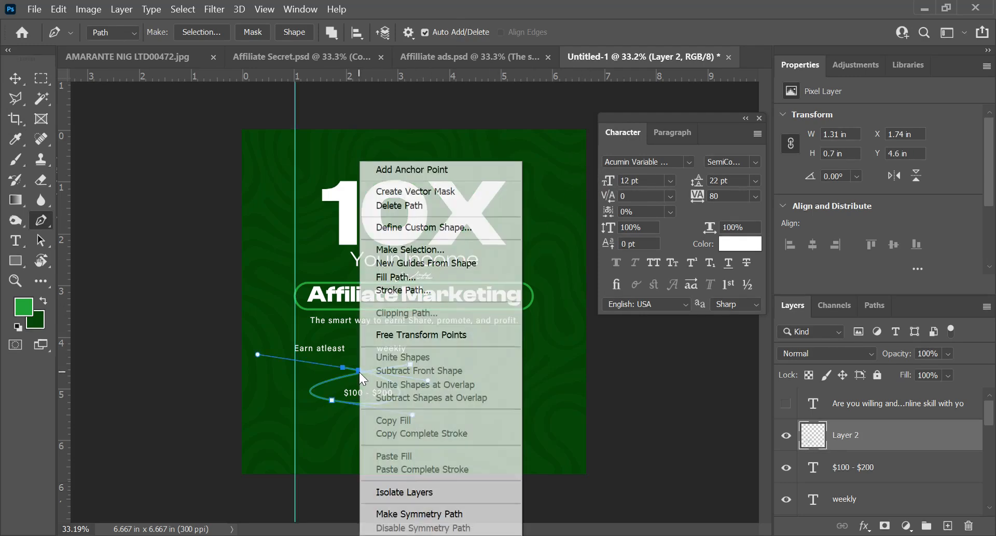
{"action": "left_click", "coordinate": [410, 206]}
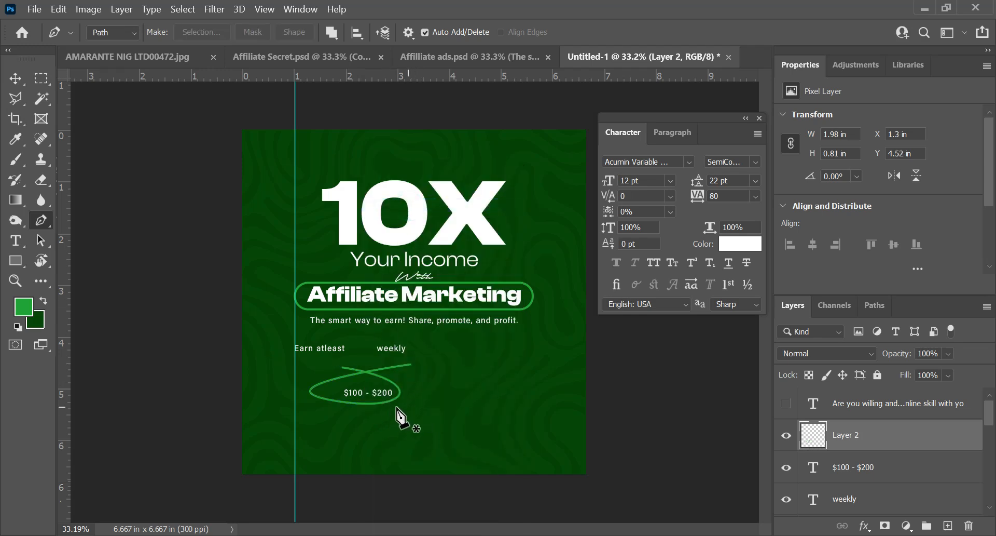
Step: Move the "$100 - $200" text and its green loop together up to the "Earn atleast" line
{"action": "key", "text": "v"}
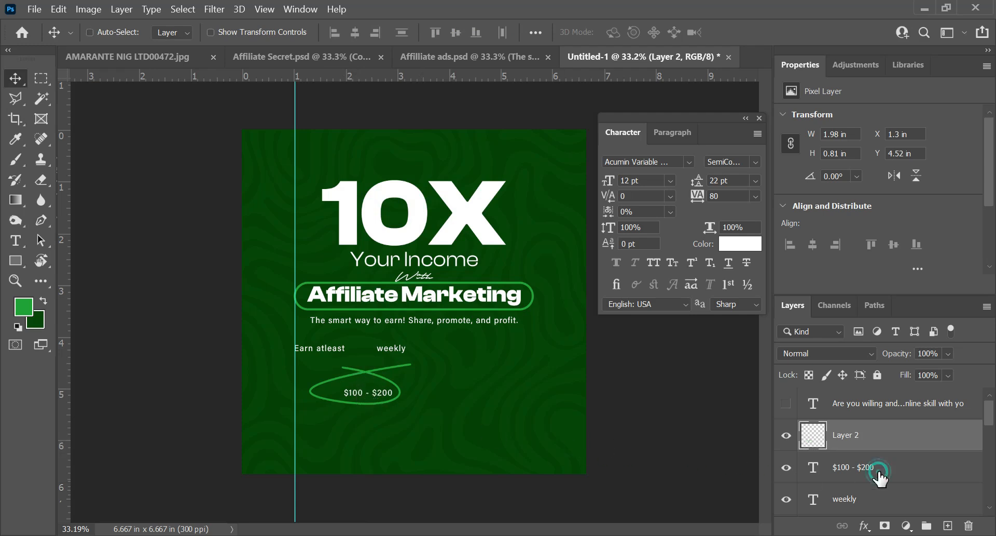
{"action": "left_click", "coordinate": [864, 469], "text": "ctrl"}
{"action": "left_click_drag", "start_coordinate": [376, 394], "coordinate": [378, 349]}
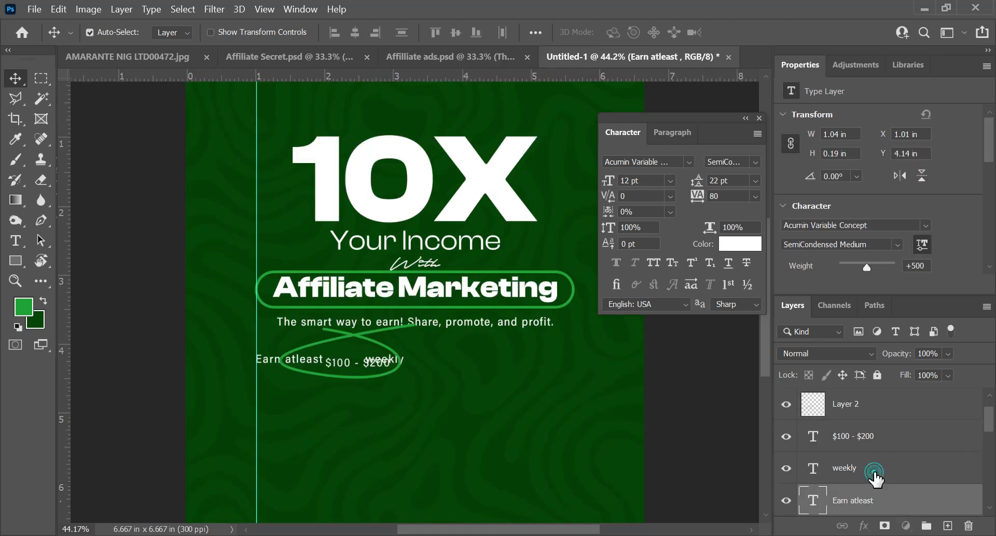
Step: Shift the "weekly" text right along its line until it clears the green loop around "$100 - $200"
{"action": "left_click", "coordinate": [828, 469]}
{"action": "key", "text": "shift+Right"}
{"action": "key", "text": "shift+Right"}
{"action": "key", "text": "shift+Right"}
{"action": "key", "text": "shift+Right"}
{"action": "key", "text": "shift+Right"}
{"action": "key", "text": "shift+Right"}
{"action": "key", "text": "shift+Right"}
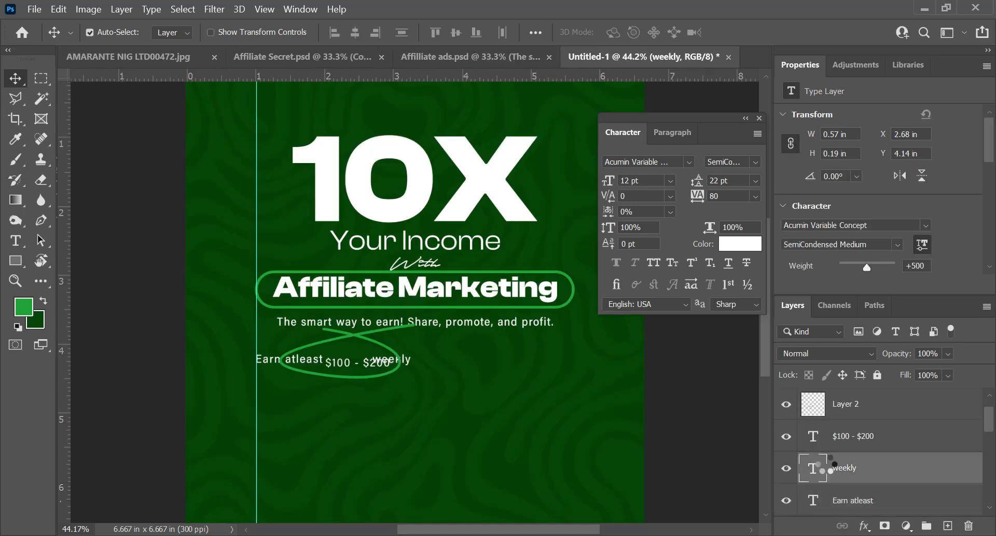
{"action": "key", "text": "shift+Right"}
{"action": "key", "text": "shift+Right"}
{"action": "key", "text": "shift+Right"}
{"action": "key", "text": "shift+Right"}
{"action": "key", "text": "shift+Right"}
{"action": "key", "text": "shift+Right"}
{"action": "key", "text": "shift+Right"}
{"action": "key", "text": "shift+Right"}
{"action": "key", "text": "shift+Right"}
{"action": "key", "text": "shift+Right"}
Step: Shrink the green loop to about 1.25 × 0.55 in, tilted about -7°, to fit between "Earn atleast" and "weekly"
{"action": "left_click", "coordinate": [845, 416]}
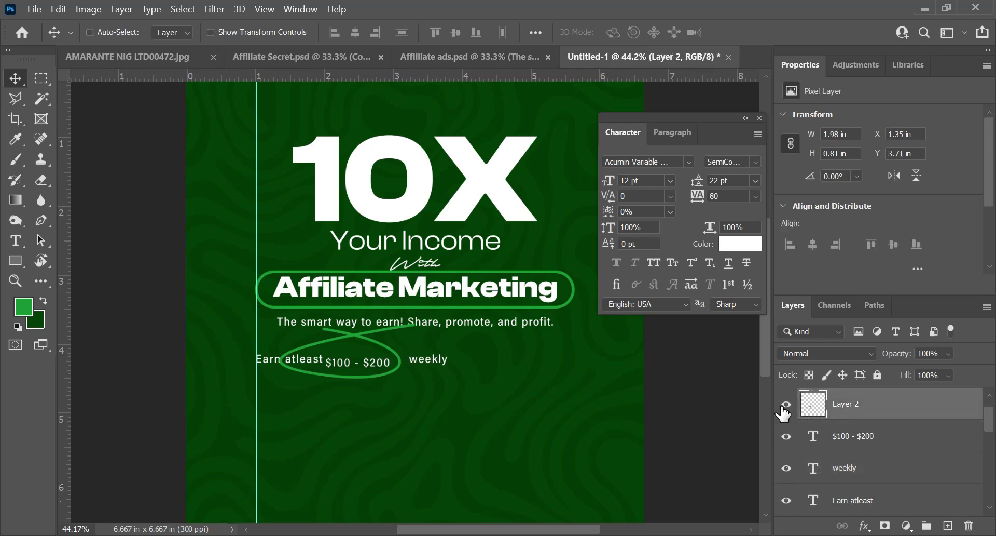
{"action": "key", "text": "ctrl+t"}
{"action": "left_click_drag", "start_coordinate": [279, 322], "coordinate": [315, 337]}
{"action": "left_click_drag", "start_coordinate": [414, 378], "coordinate": [427, 373]}
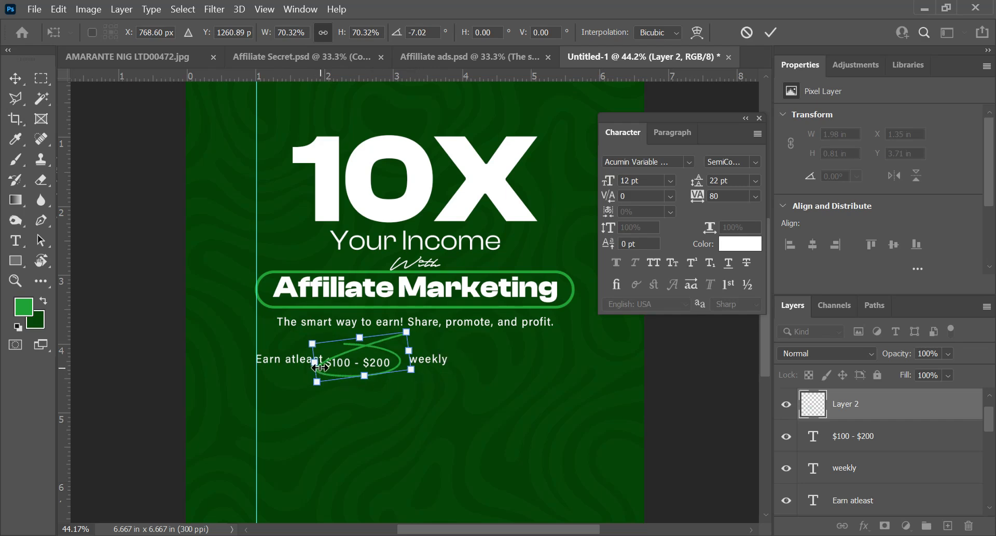
{"action": "left_click_drag", "start_coordinate": [317, 366], "coordinate": [323, 362]}
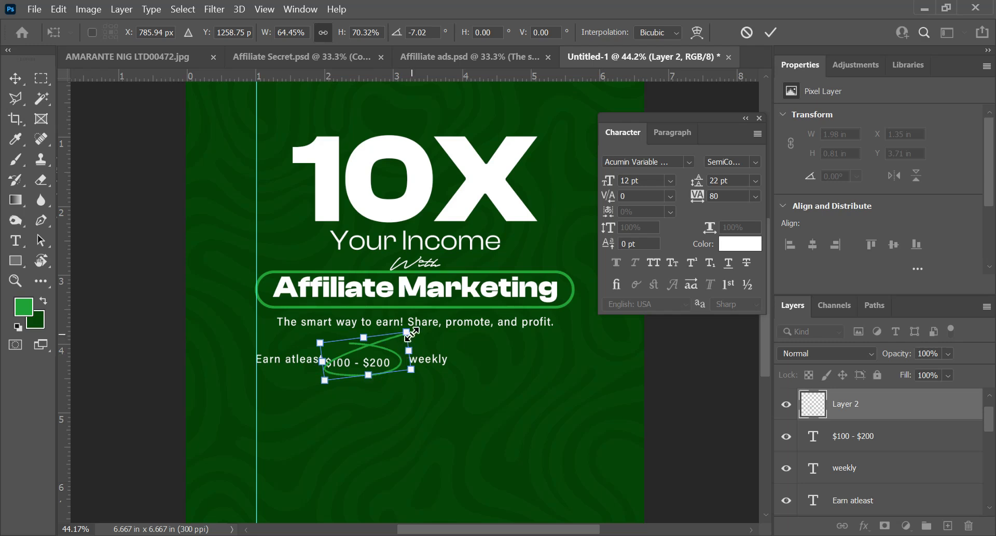
{"action": "key", "text": "Return"}
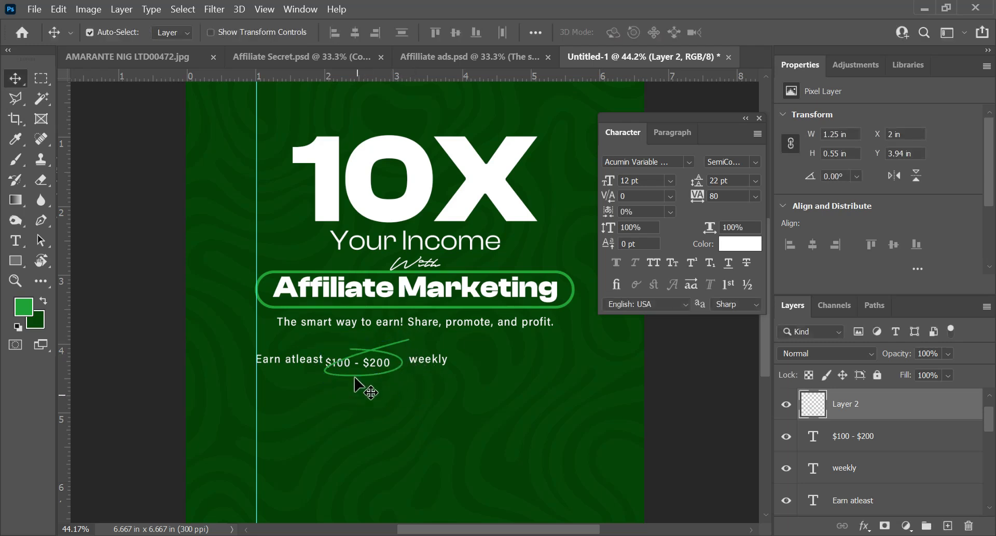
Step: Nudge the "$100 - $200" text right inside the loop to X 2.16 in
{"action": "left_click", "coordinate": [878, 438]}
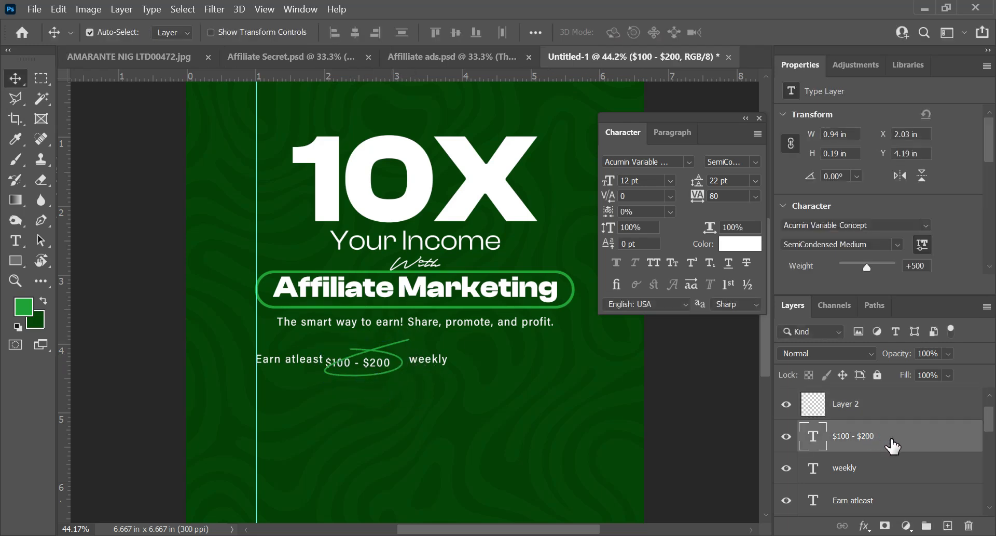
{"action": "key", "text": "shift+Right"}
{"action": "key", "text": "shift+Right"}
{"action": "key", "text": "shift+Right"}
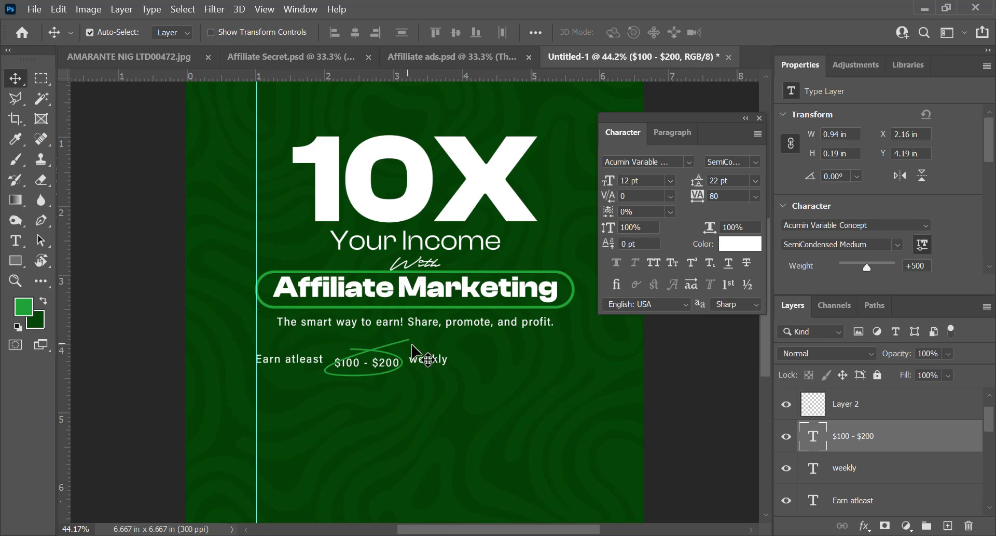
Step: Transform the green loop to about 1.34 × 0.51 in so it surrounds the "$100 - $200" text
{"action": "left_click", "coordinate": [885, 407]}
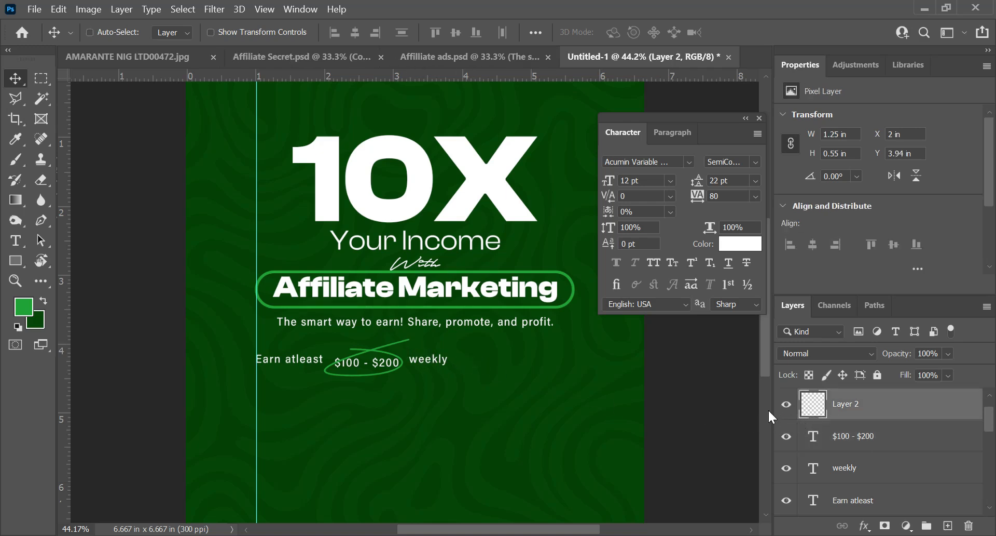
{"action": "key", "text": "ctrl+t"}
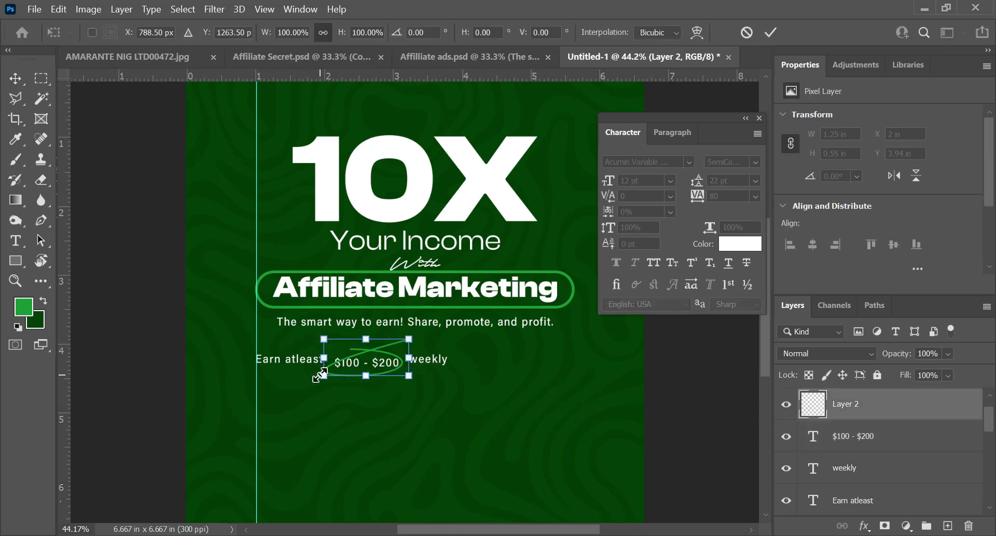
{"action": "left_click_drag", "start_coordinate": [320, 375], "coordinate": [314, 372]}
{"action": "key", "text": "Return"}
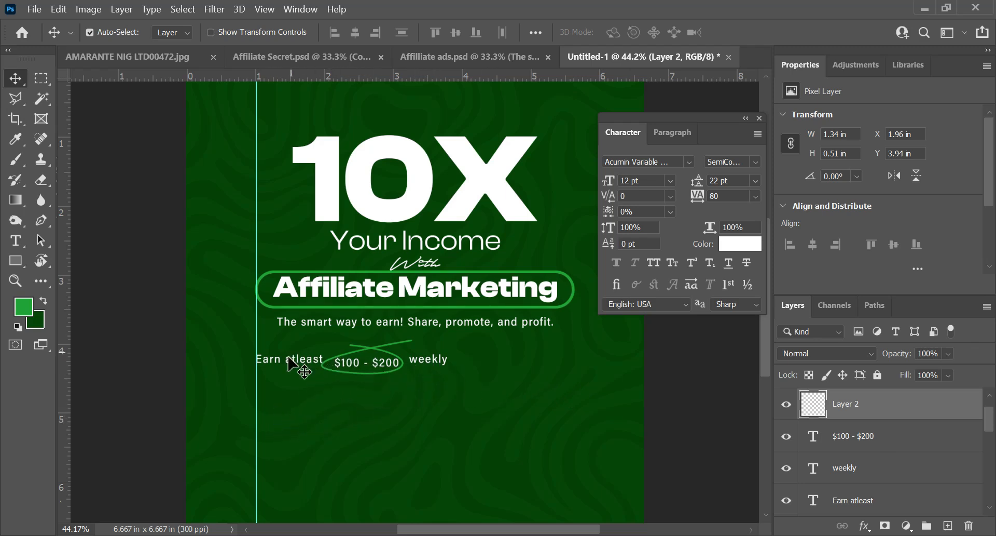
Step: Align the vertical centres of the "Earn atleast", "$100 - $200" and "weekly" texts
{"action": "left_click", "coordinate": [895, 438]}
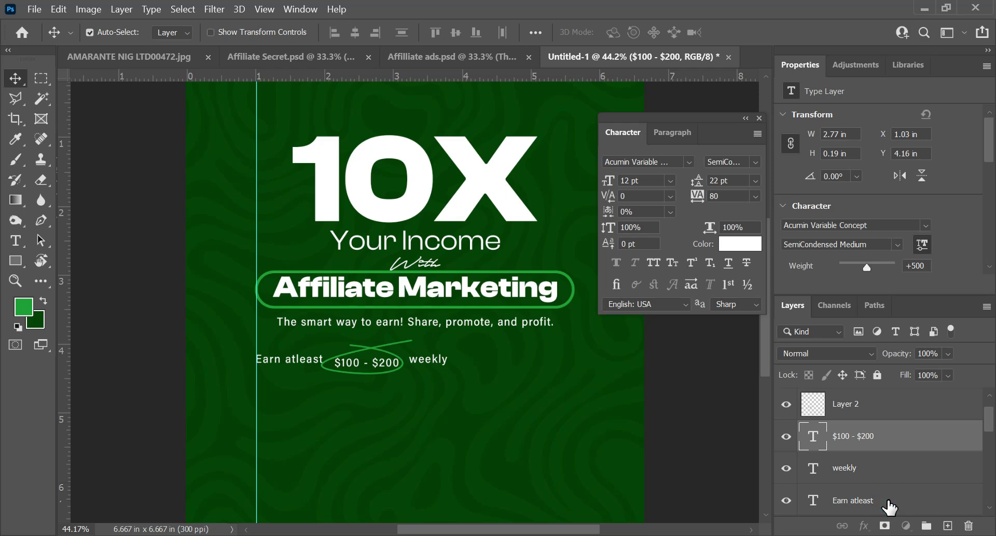
{"action": "left_click", "coordinate": [887, 507], "text": "shift"}
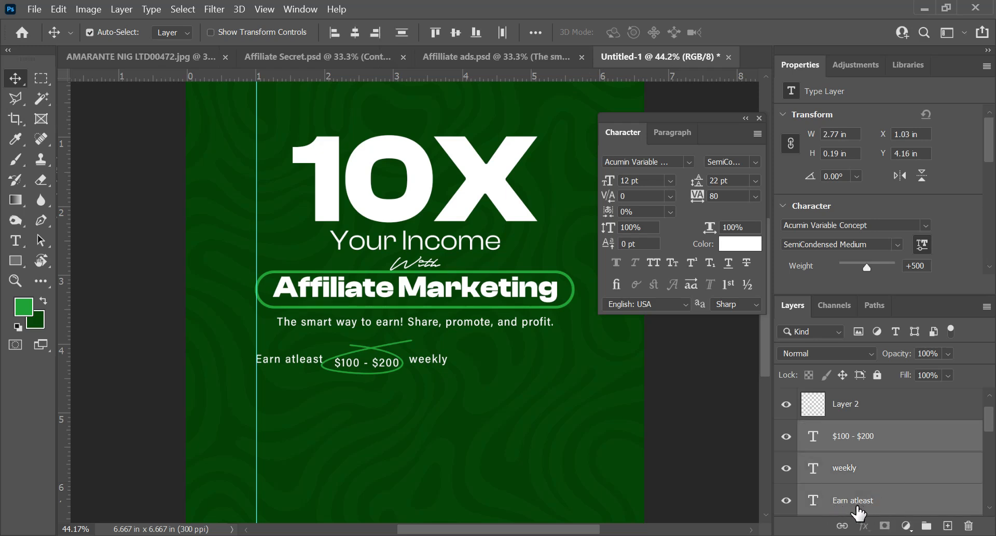
{"action": "left_click", "coordinate": [454, 32]}
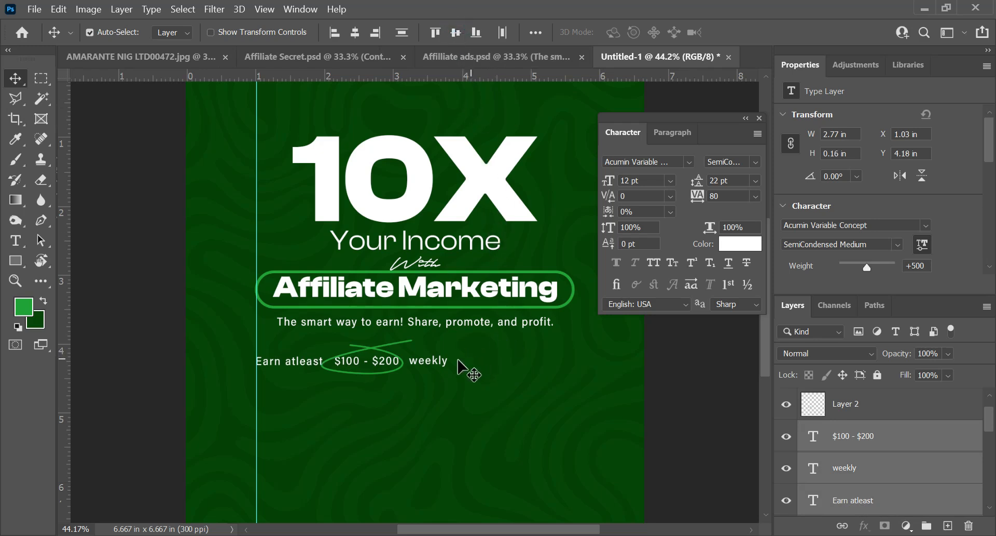
Step: Nudge the green loop and the "$100 - $200" text together slightly right, away from "Earn atleast"
{"action": "left_click", "coordinate": [832, 407]}
{"action": "left_click", "coordinate": [886, 437], "text": "shift"}
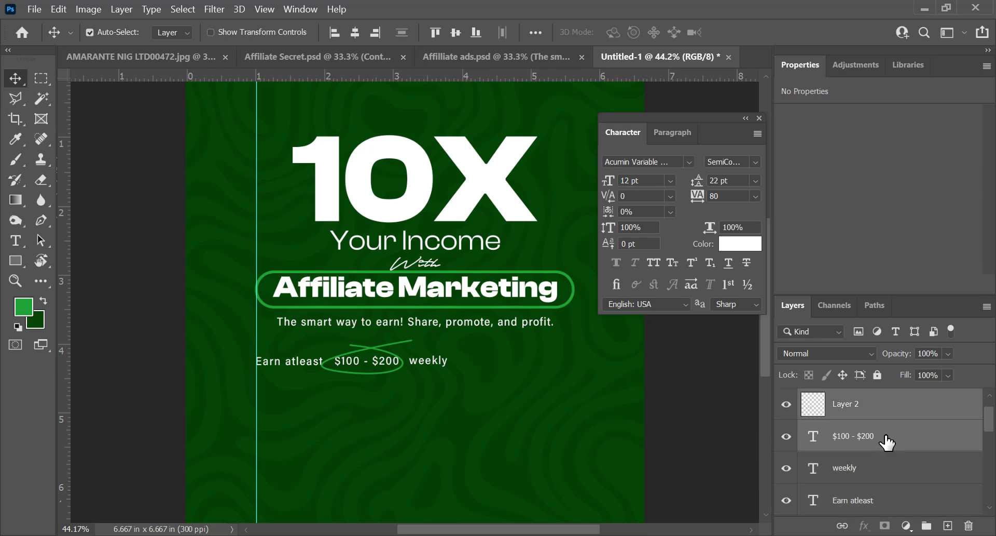
{"action": "key", "text": "Right"}
{"action": "key", "text": "Right"}
{"action": "key", "text": "Right"}
{"action": "key", "text": "Right"}
{"action": "key", "text": "Right"}
{"action": "key", "text": "Right"}
{"action": "key", "text": "Right"}
{"action": "key", "text": "Right"}
{"action": "key", "text": "Right"}
{"action": "key", "text": "Right"}
{"action": "key", "text": "Right"}
{"action": "key", "text": "Right"}
{"action": "key", "text": "Right"}
{"action": "key", "text": "Right"}
{"action": "key", "text": "Right"}
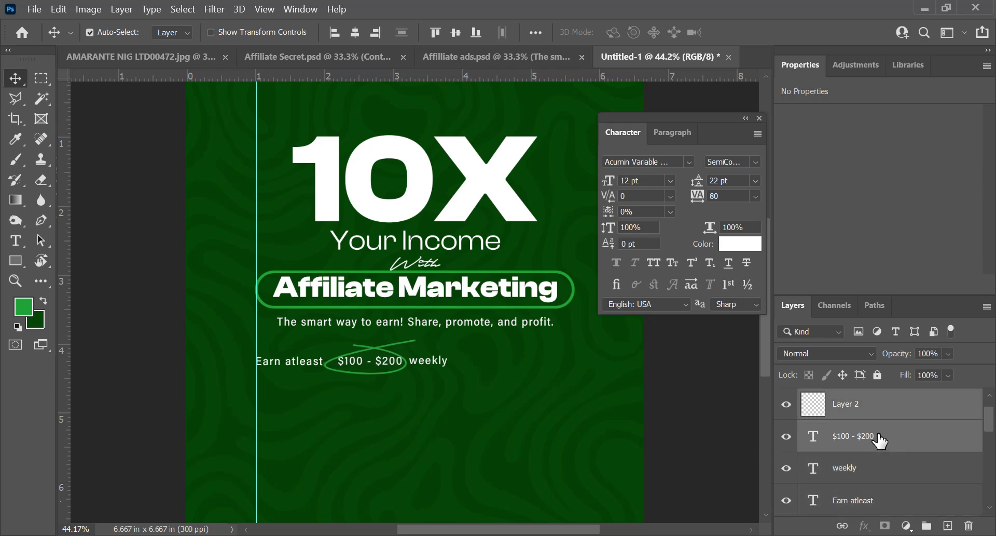
Step: Nudge the "weekly" text right to X 3.47 in, away from the green loop
{"action": "left_click", "coordinate": [876, 469]}
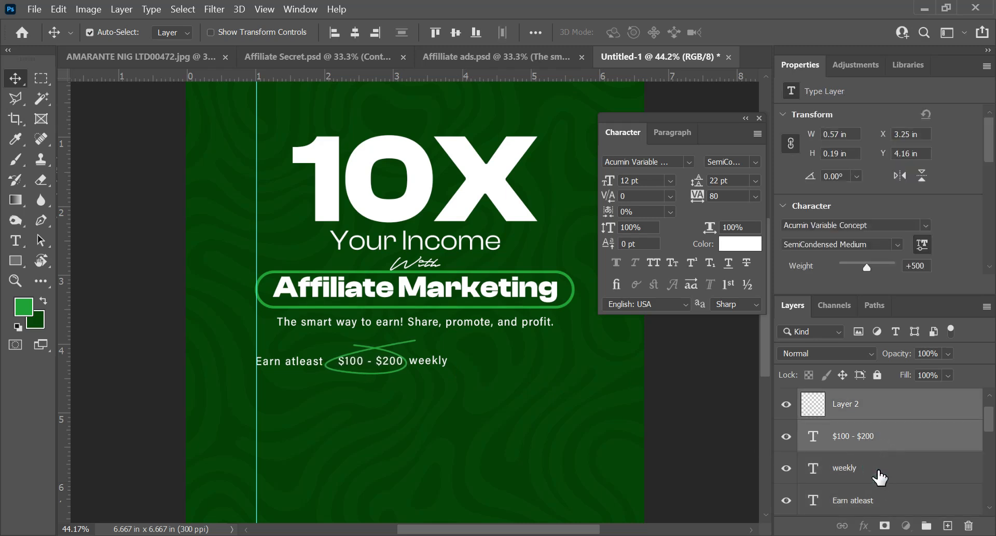
{"action": "key", "text": "shift+Right"}
{"action": "key", "text": "shift+Right"}
{"action": "key", "text": "shift+Right"}
{"action": "key", "text": "shift+Right"}
{"action": "key", "text": "shift+Right"}
{"action": "key", "text": "shift+Right"}
Step: Nudge the green loop and the "$100 - $200" text together right, placing the text at X 2.32 in
{"action": "left_click", "coordinate": [891, 438]}
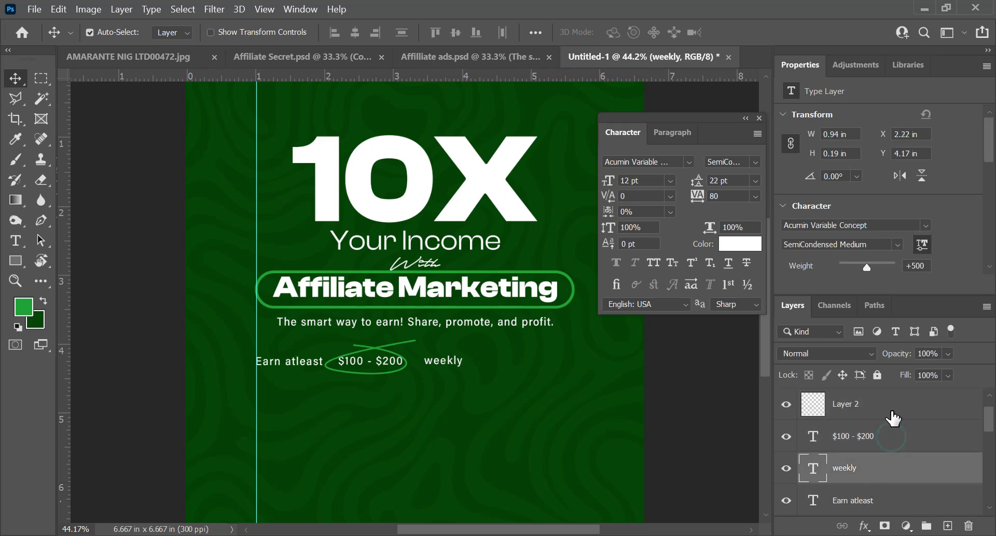
{"action": "left_click", "coordinate": [892, 410], "text": "shift"}
{"action": "key", "text": "shift+Right"}
{"action": "key", "text": "shift+Right"}
{"action": "key", "text": "shift+Right"}
{"action": "key", "text": "shift+Right"}
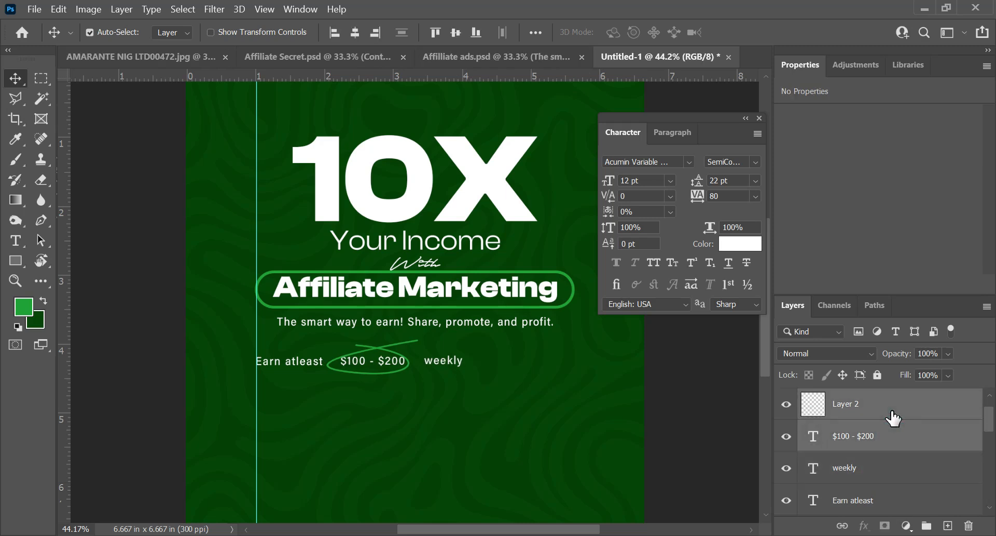
{"action": "key", "text": "shift+Left"}
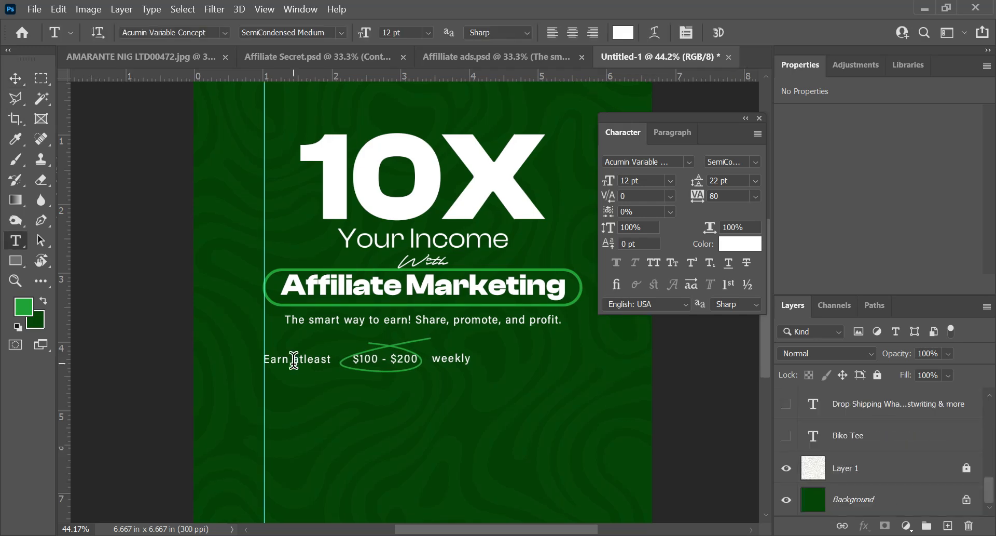
Step: Set the font size of the "Earn atleast" text to 14 pt
{"action": "left_click", "coordinate": [294, 360]}
{"action": "key", "text": "ctrl+a"}
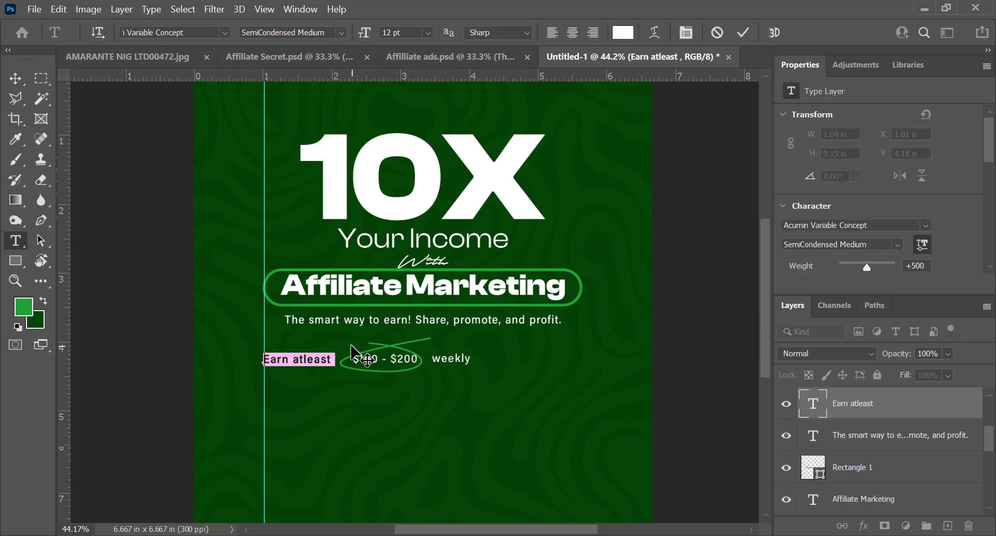
{"action": "left_click", "coordinate": [644, 177]}
{"action": "type", "text": "14"}
{"action": "key", "text": "Return"}
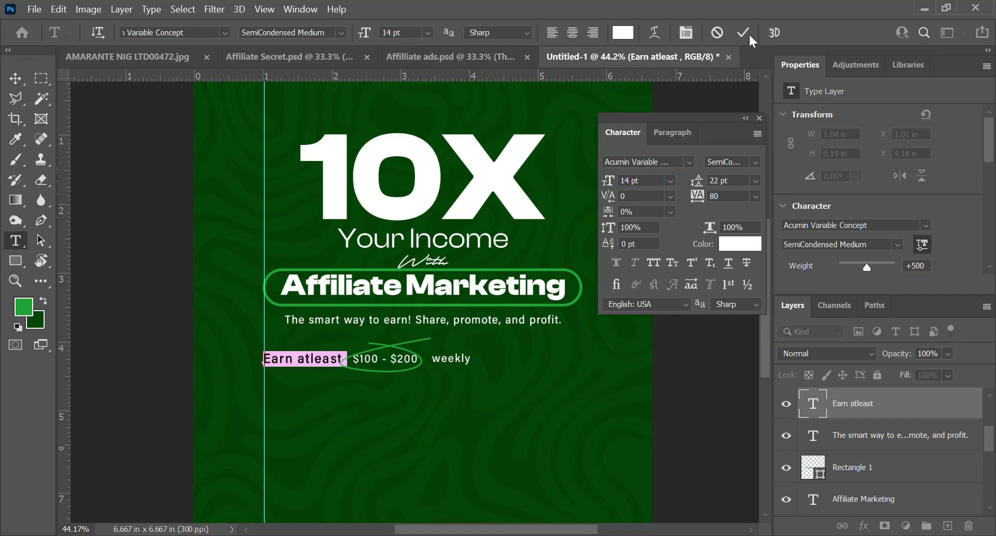
{"action": "left_click", "coordinate": [745, 31]}
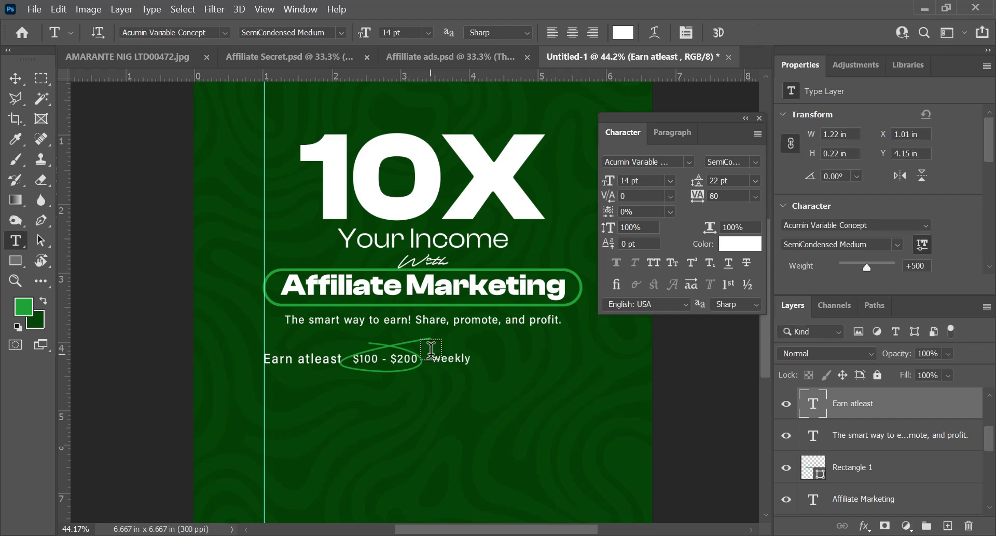
Step: Set the tracking of the "Earn atleast" text to 0
{"action": "triple_click", "coordinate": [317, 358]}
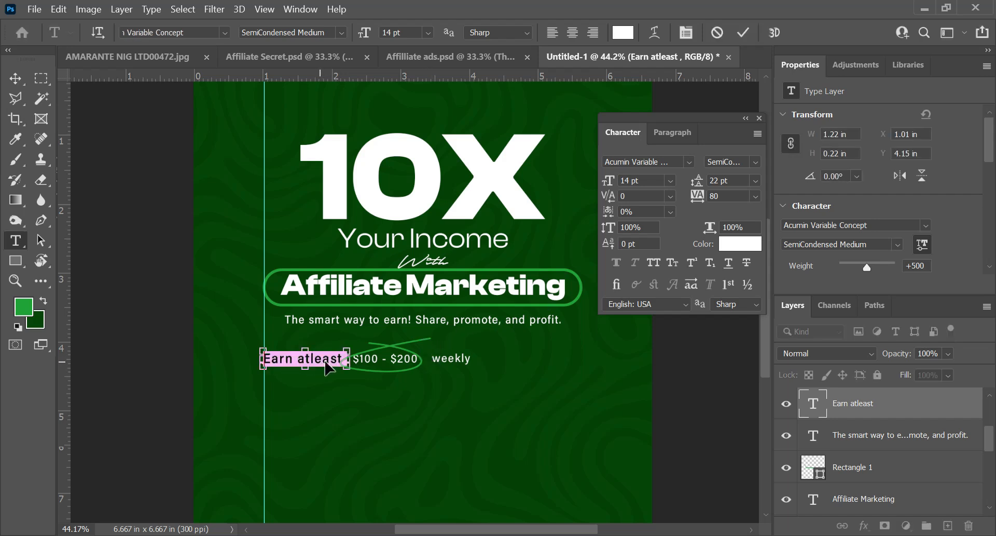
{"action": "left_click", "coordinate": [756, 196]}
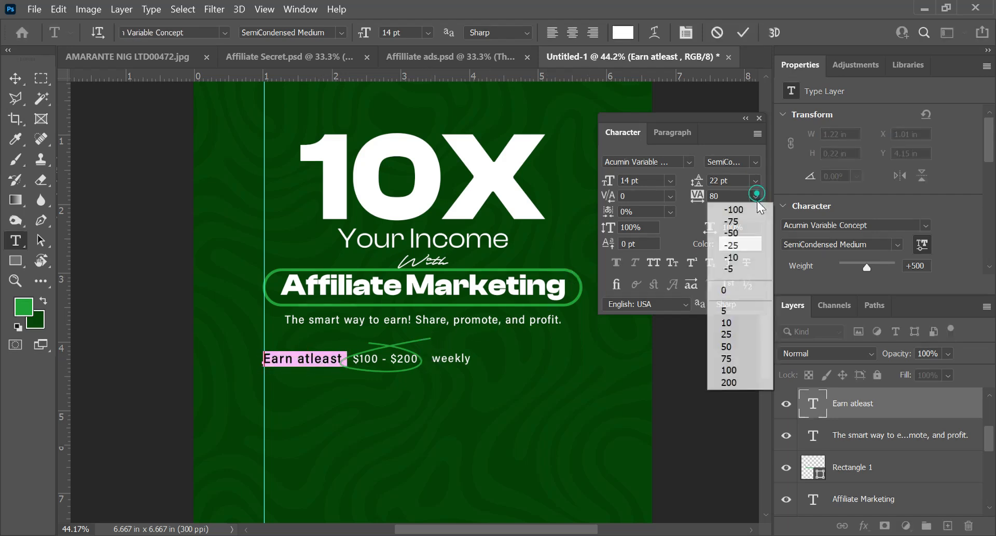
{"action": "left_click", "coordinate": [737, 291]}
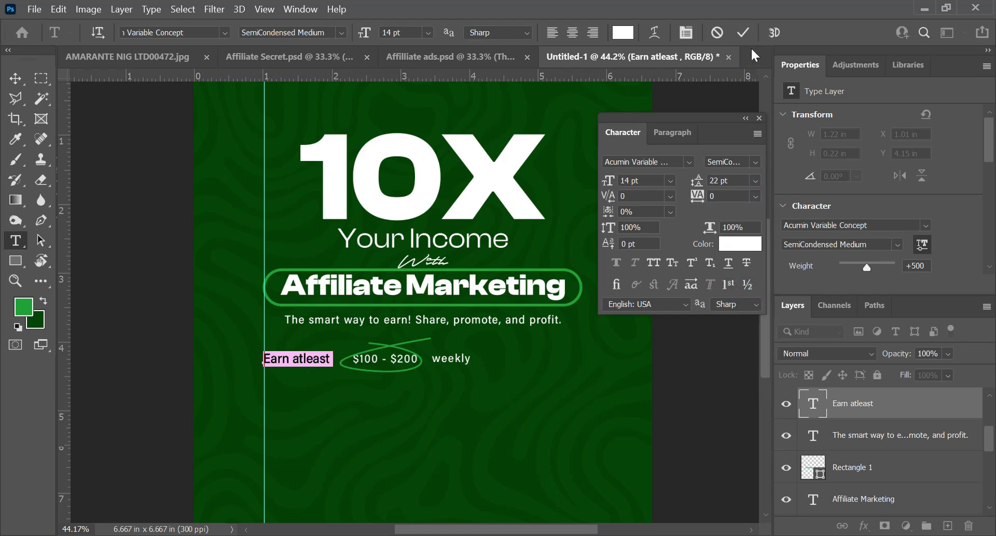
{"action": "left_click", "coordinate": [746, 30]}
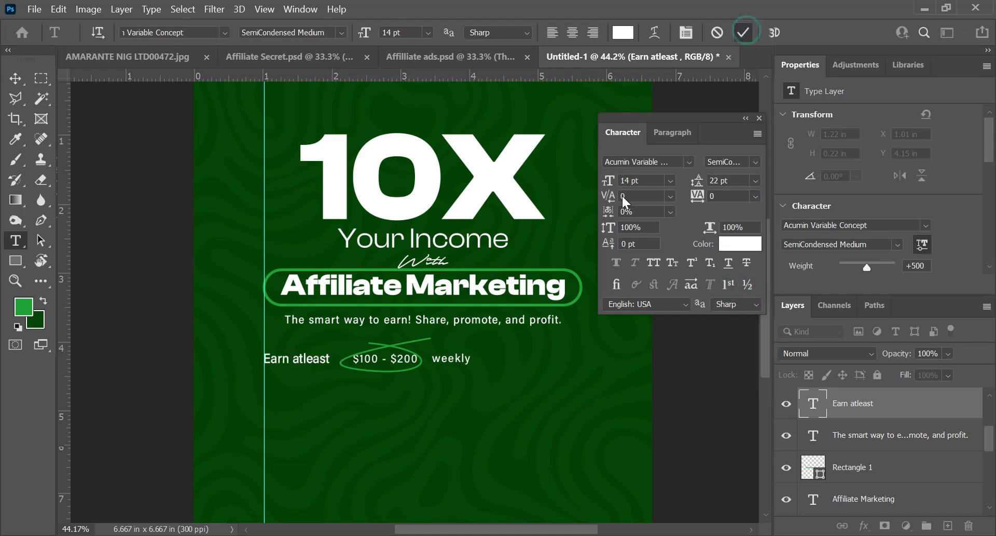
Step: Set the tracking of the "$100 - $200" text to 0
{"action": "left_click", "coordinate": [395, 355]}
{"action": "key", "text": "ctrl+a"}
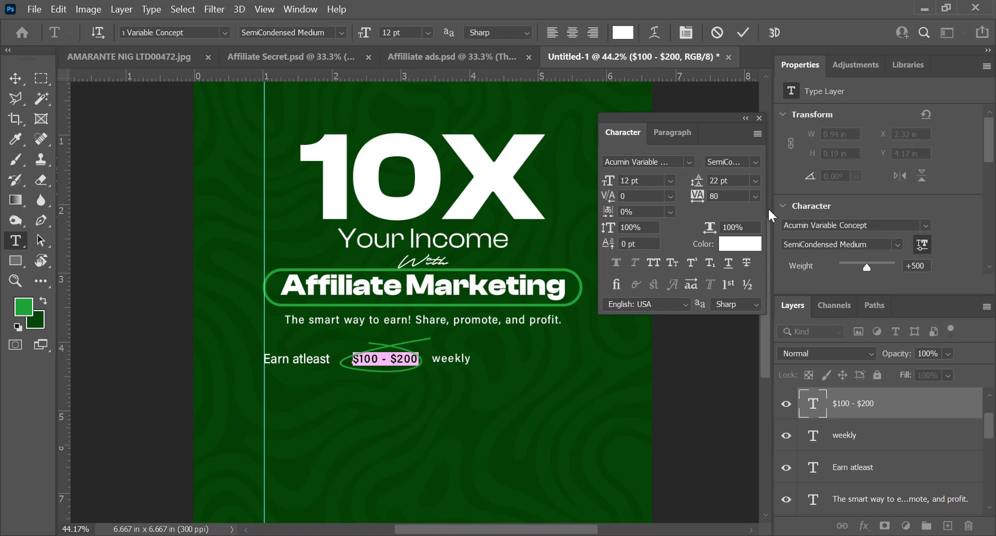
{"action": "left_click", "coordinate": [756, 196]}
{"action": "left_click", "coordinate": [738, 292]}
{"action": "left_click", "coordinate": [745, 32]}
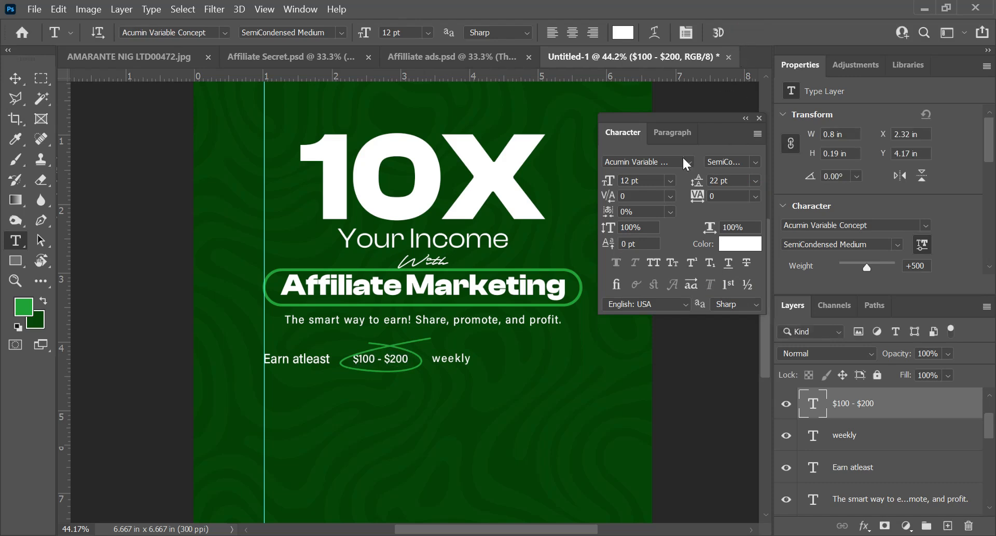
Step: Set the tracking of the "weekly" text to 0
{"action": "left_click", "coordinate": [455, 357]}
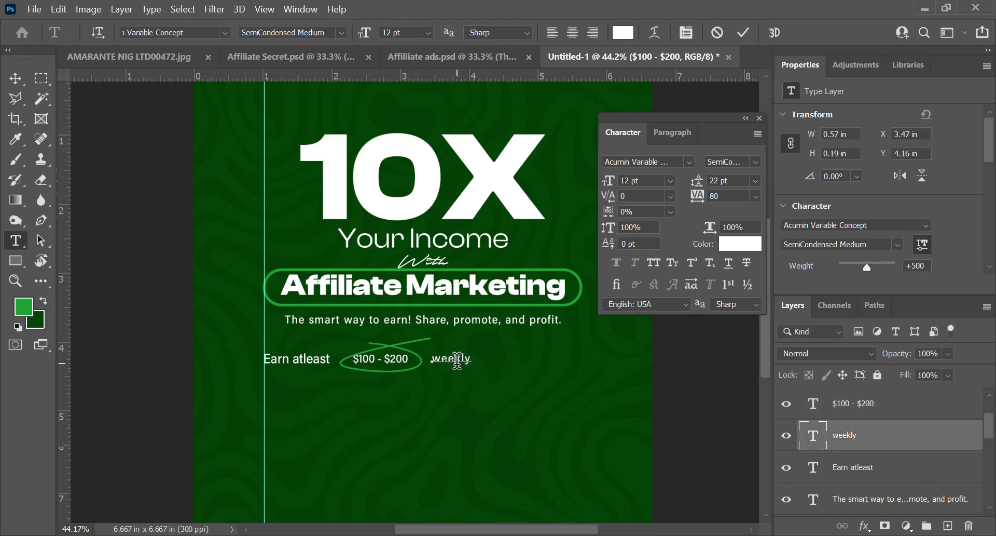
{"action": "double_click", "coordinate": [455, 358]}
{"action": "left_click", "coordinate": [742, 39]}
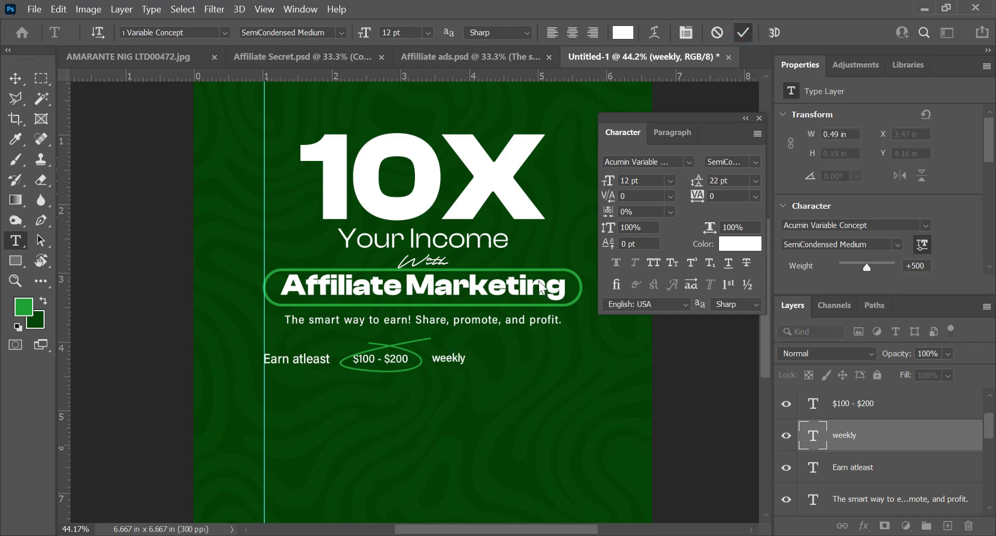
Step: Set the tagline "The smart way to earn! Share, promote, and profit." to tracking 0 and size 14 pt
{"action": "left_click", "coordinate": [469, 324]}
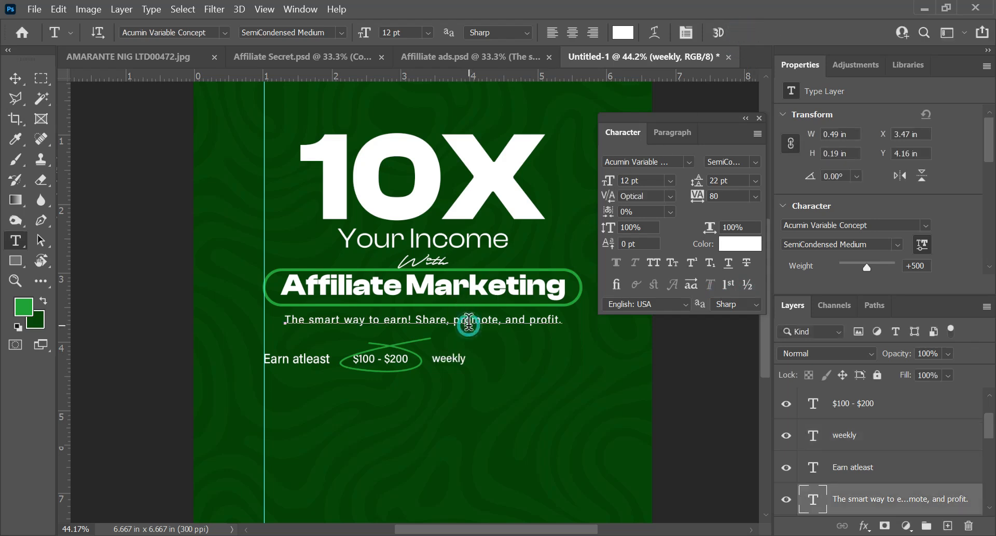
{"action": "key", "text": "ctrl+a"}
{"action": "left_click", "coordinate": [757, 193]}
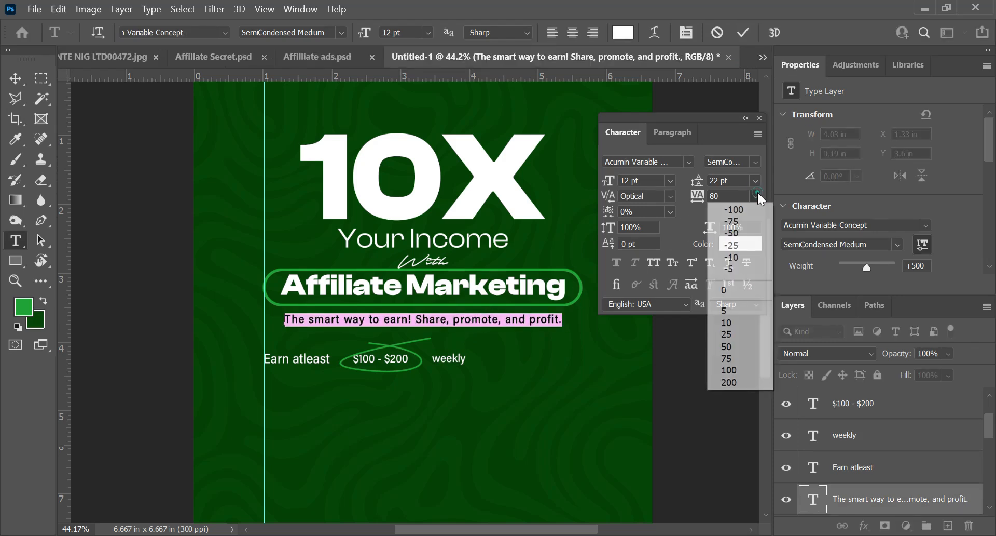
{"action": "left_click", "coordinate": [733, 292]}
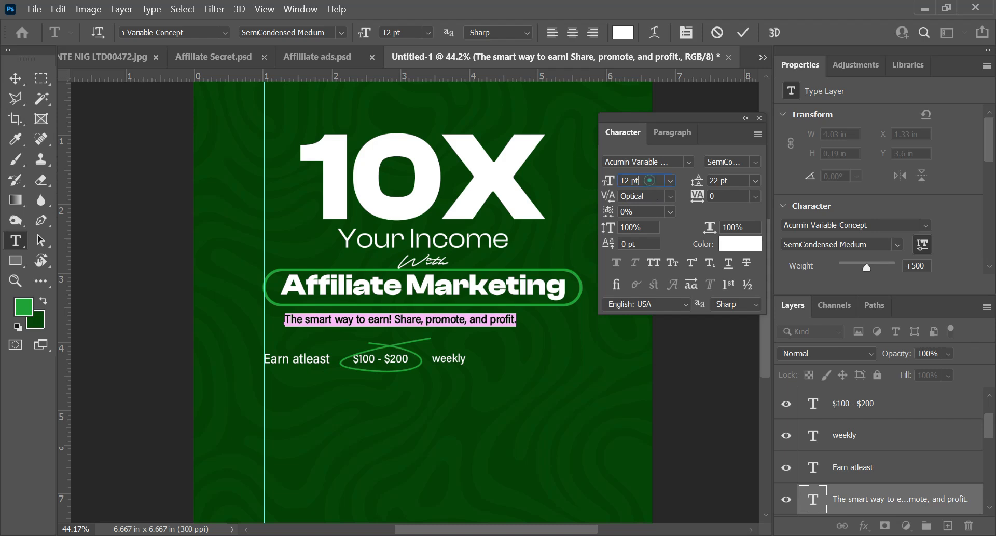
{"action": "left_click", "coordinate": [650, 180]}
{"action": "type", "text": "1"}
{"action": "key", "text": "Return"}
{"action": "left_click", "coordinate": [744, 31]}
Step: Centre the tagline horizontally on the canvas and clear the selection
{"action": "key", "text": "ctrl+a"}
{"action": "key", "text": "v"}
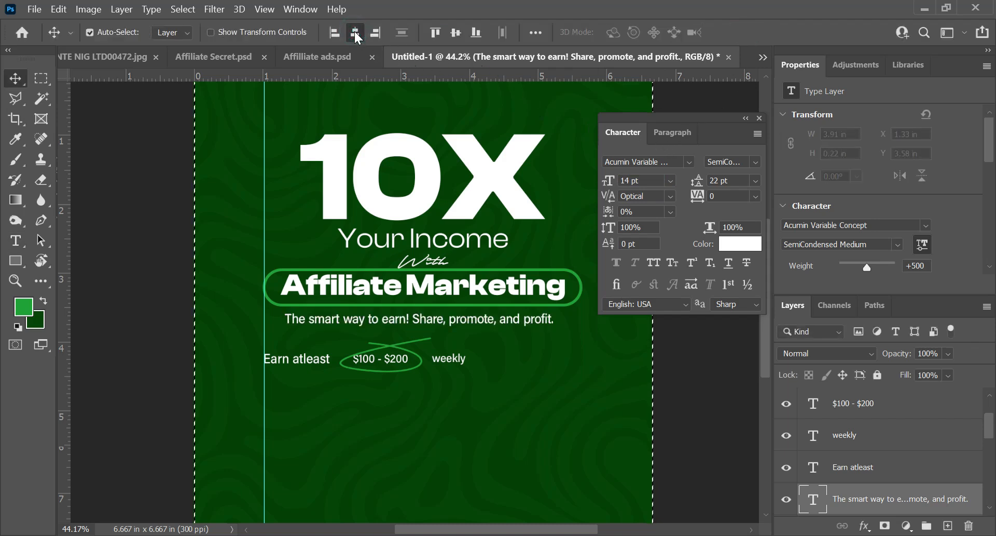
{"action": "left_click", "coordinate": [356, 33]}
{"action": "key", "text": "ctrl+d"}
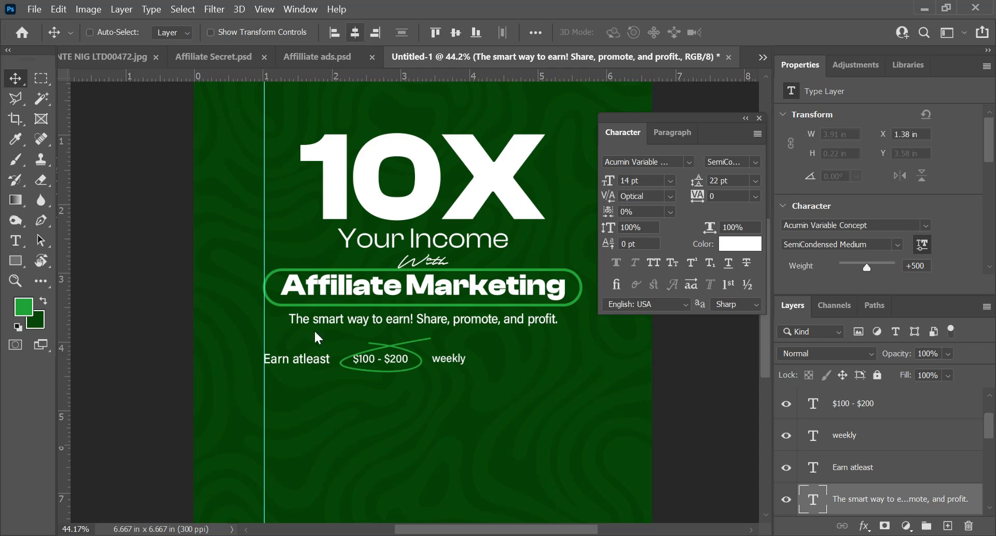
Step: Set the font size of the "Earn atleast" text to 12 pt to match the rest of the earnings line
{"action": "key", "text": "t"}
{"action": "left_click", "coordinate": [294, 358]}
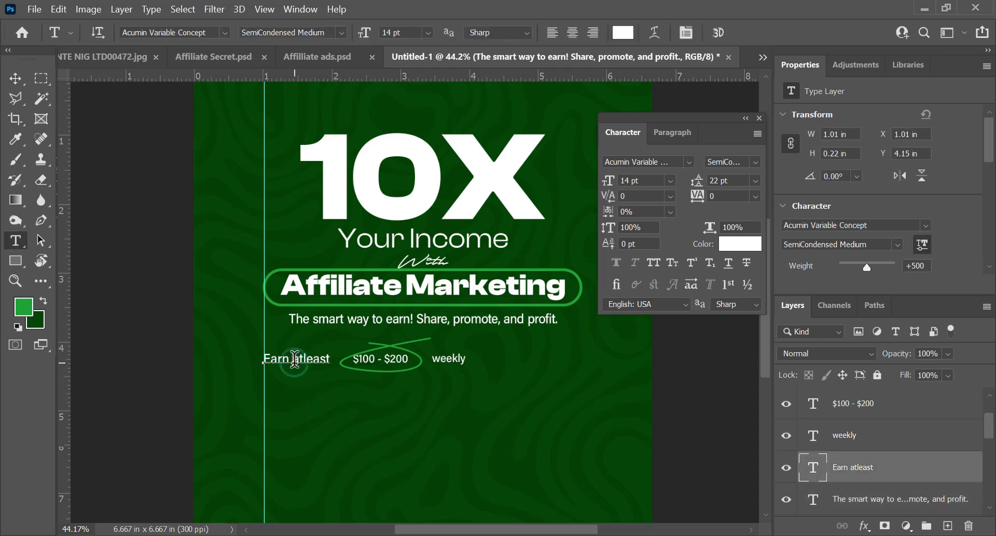
{"action": "key", "text": "ctrl+a"}
{"action": "left_click_drag", "start_coordinate": [651, 181], "coordinate": [581, 194]}
{"action": "type", "text": "12"}
{"action": "key", "text": "Return"}
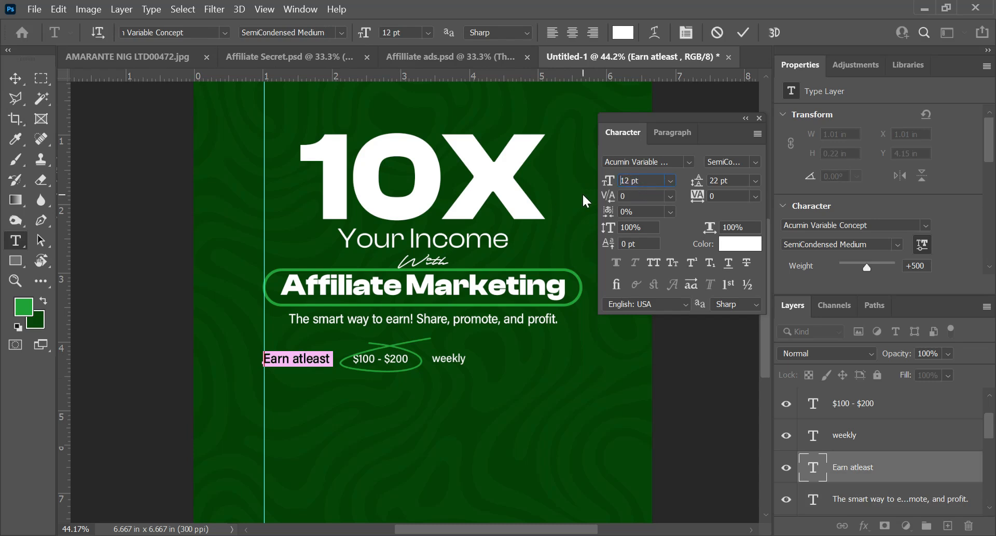
{"action": "left_click", "coordinate": [744, 34]}
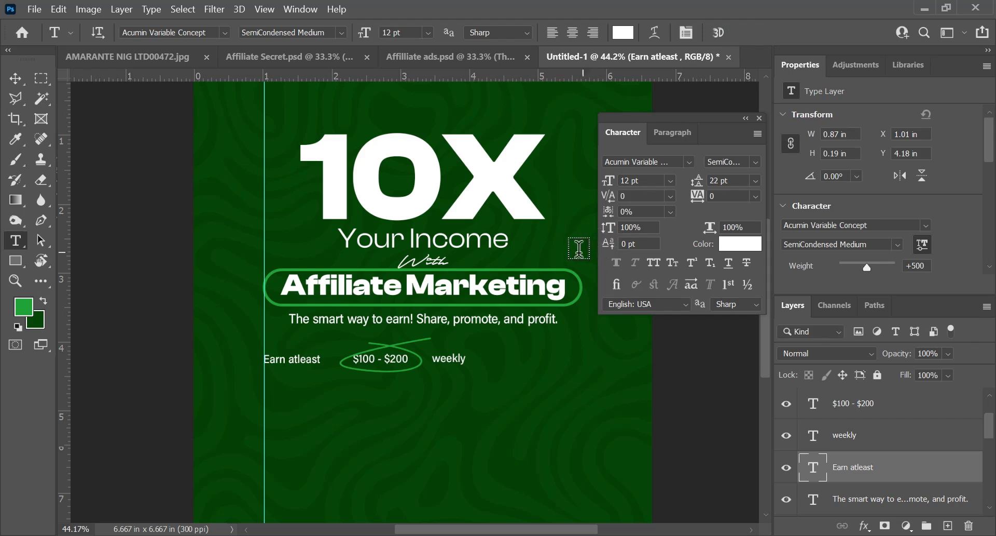
{"action": "left_click", "coordinate": [450, 358]}
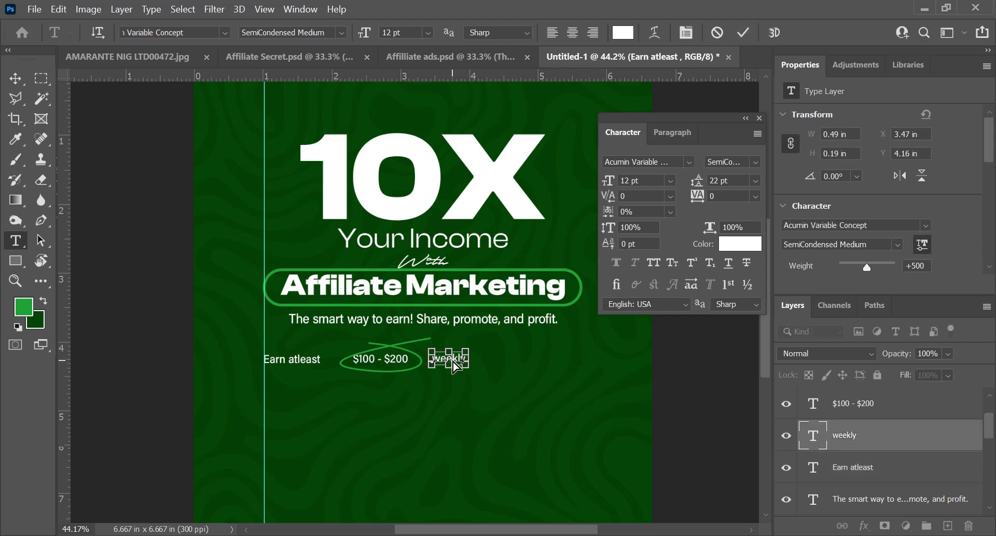
{"action": "left_click", "coordinate": [743, 33]}
{"action": "left_click", "coordinate": [395, 355]}
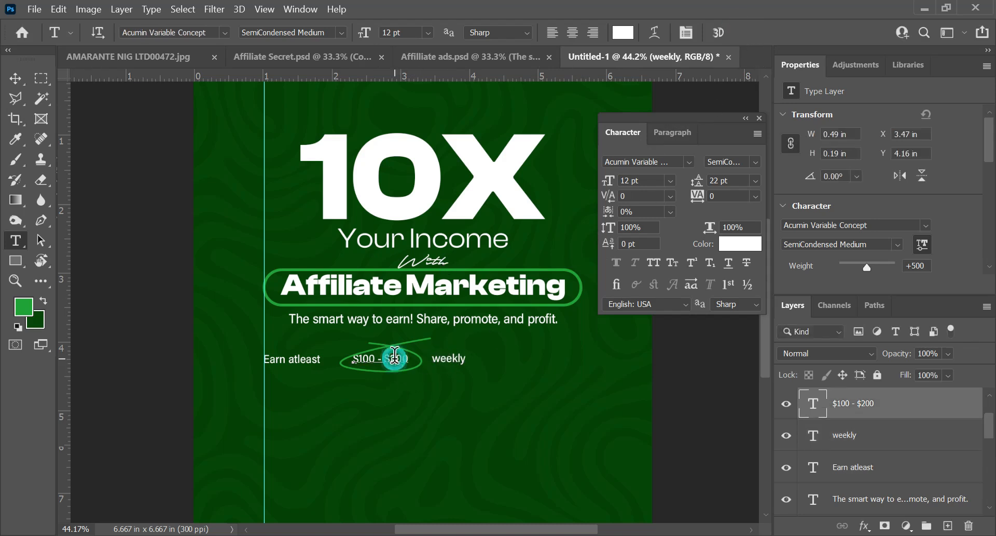
{"action": "left_click", "coordinate": [745, 29]}
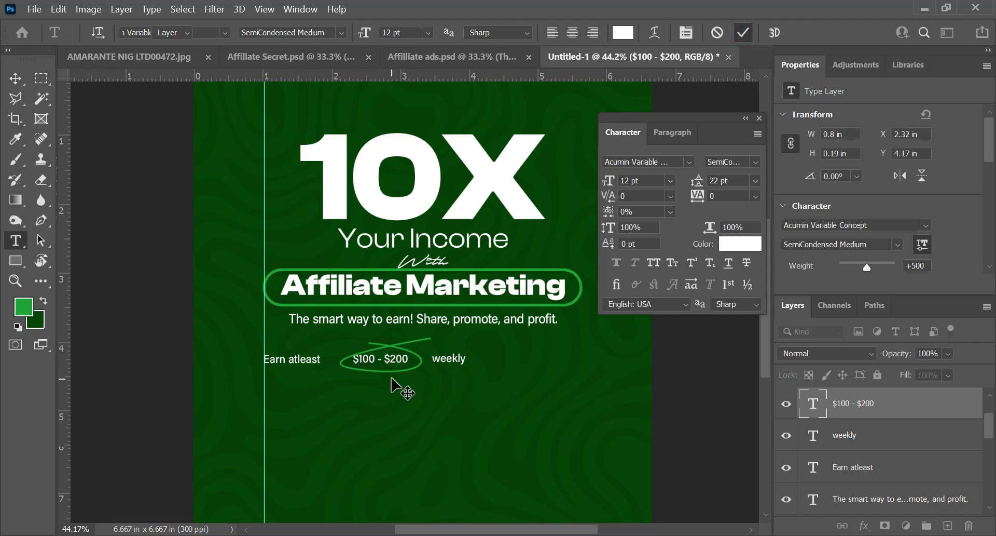
Step: Nudge the green loop up to Y 3.91 in so it sits evenly around the "$100 - $200" text
{"action": "key", "text": "v"}
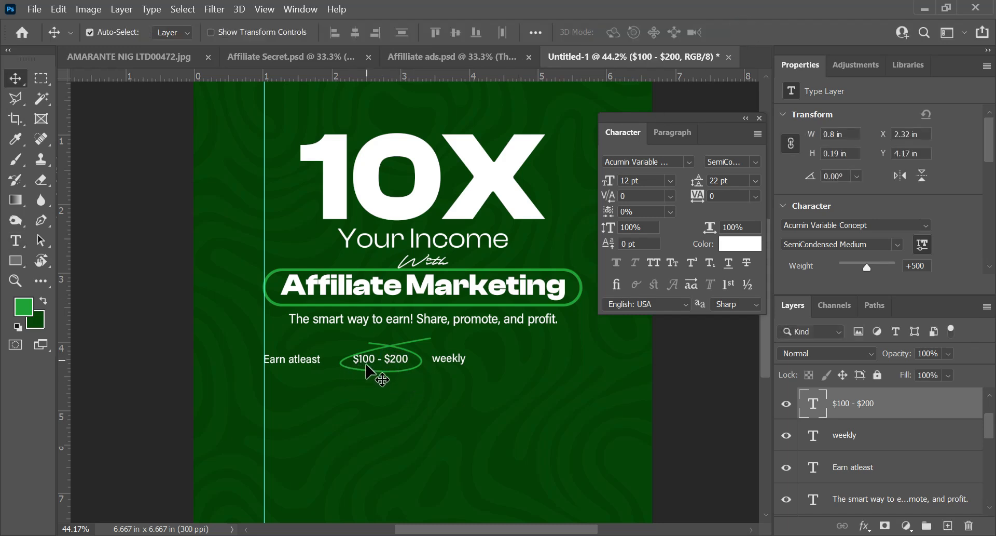
{"action": "scroll", "coordinate": [877, 429], "scroll_direction": "up", "scroll_amount": 2}
{"action": "left_click", "coordinate": [873, 434]}
{"action": "key", "text": "Up"}
{"action": "key", "text": "Up"}
{"action": "key", "text": "Up"}
{"action": "key", "text": "Up"}
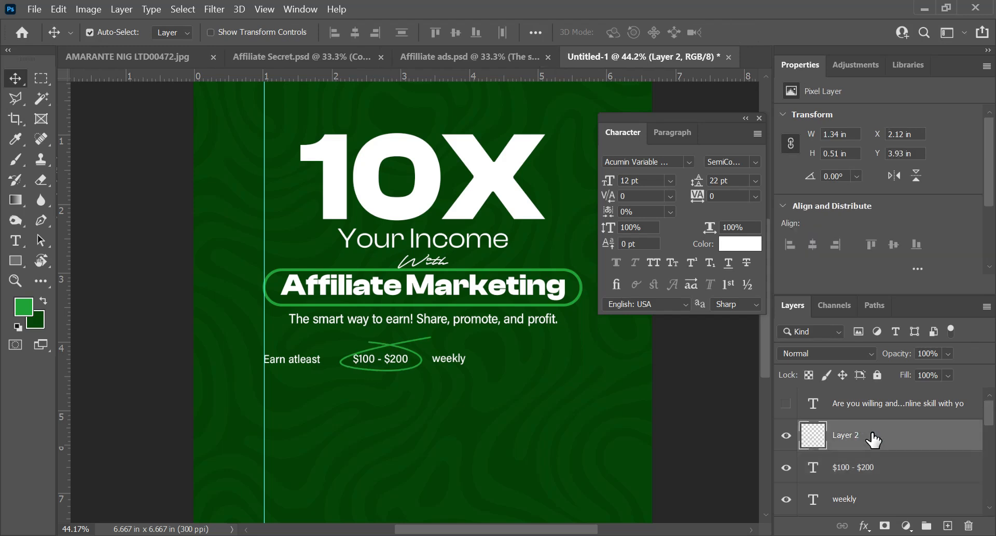
{"action": "key", "text": "Up"}
{"action": "key", "text": "Up"}
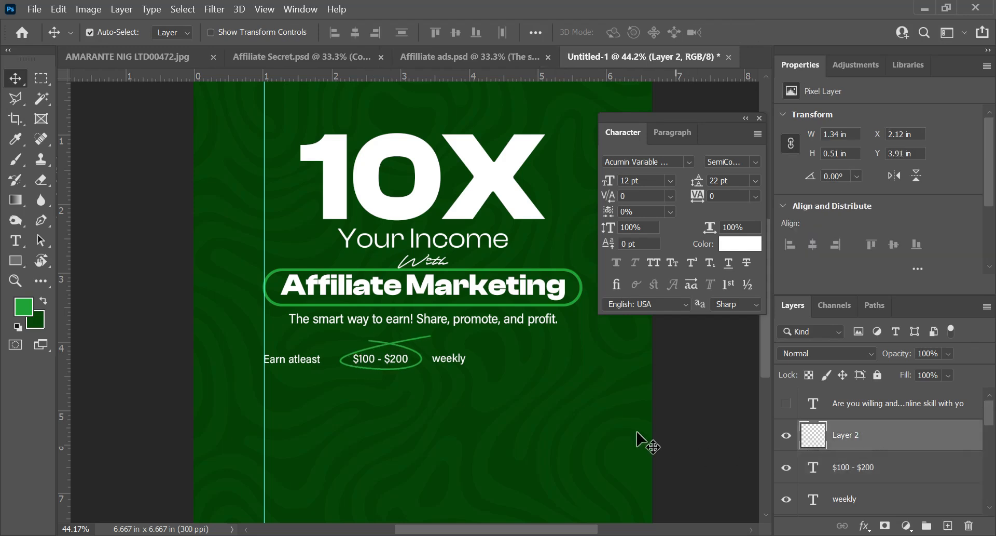
Step: Nudge the green loop, "$100 - $200" and "weekly" together left, close to the "Earn atleast" text
{"action": "left_click_drag", "start_coordinate": [449, 387], "coordinate": [452, 388]}
{"action": "key", "text": "shift+Left"}
{"action": "key", "text": "shift+Left"}
{"action": "key", "text": "shift+Left"}
{"action": "key", "text": "shift+Left"}
{"action": "key", "text": "shift+Left"}
{"action": "key", "text": "shift+Left"}
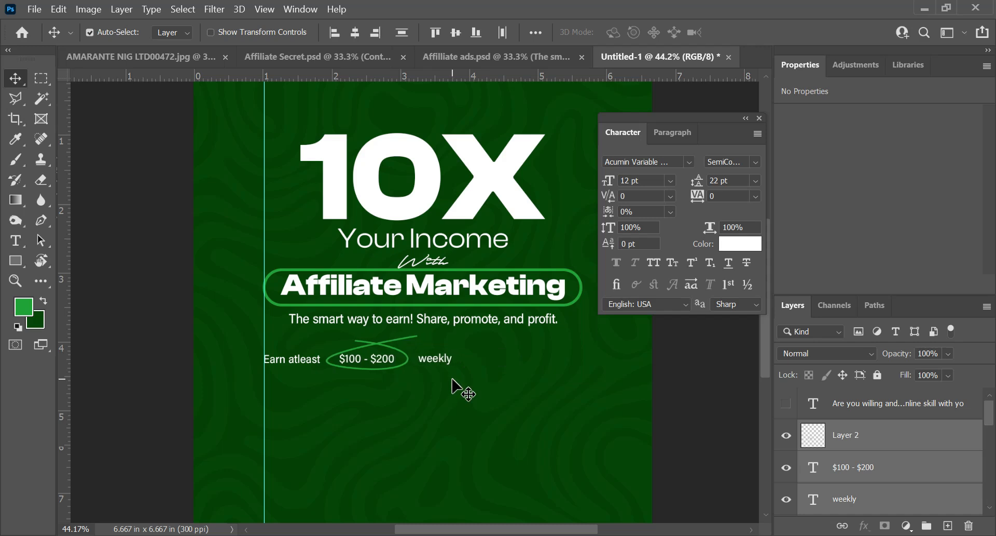
{"action": "key", "text": "shift+Left"}
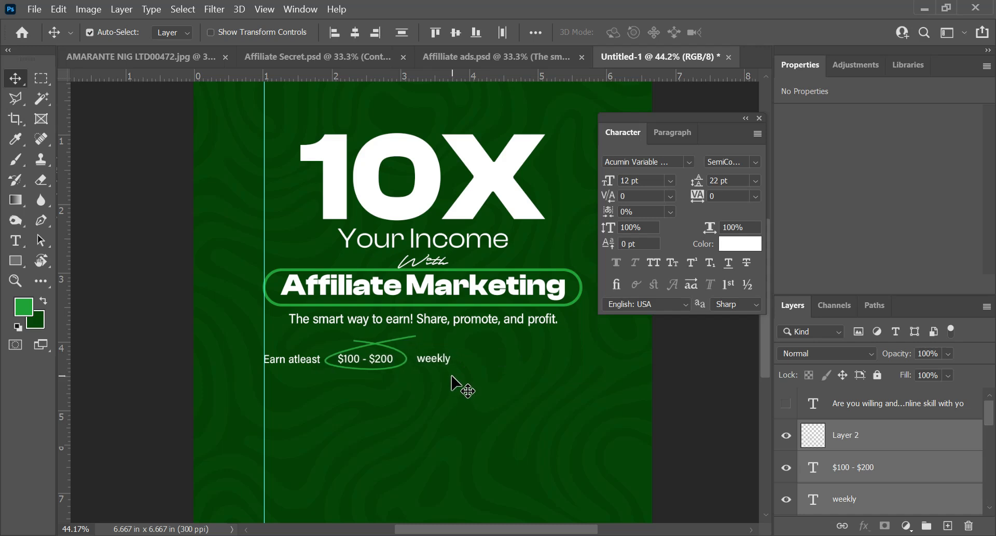
Step: Move the "weekly" text slightly left, closer to the green loop, and deselect it
{"action": "left_click_drag", "start_coordinate": [435, 357], "coordinate": [430, 356]}
{"action": "scroll", "coordinate": [457, 376], "scroll_direction": "down", "scroll_amount": 3}
{"action": "scroll", "coordinate": [485, 387], "scroll_direction": "up", "scroll_amount": 1}
{"action": "left_click", "coordinate": [398, 389]}
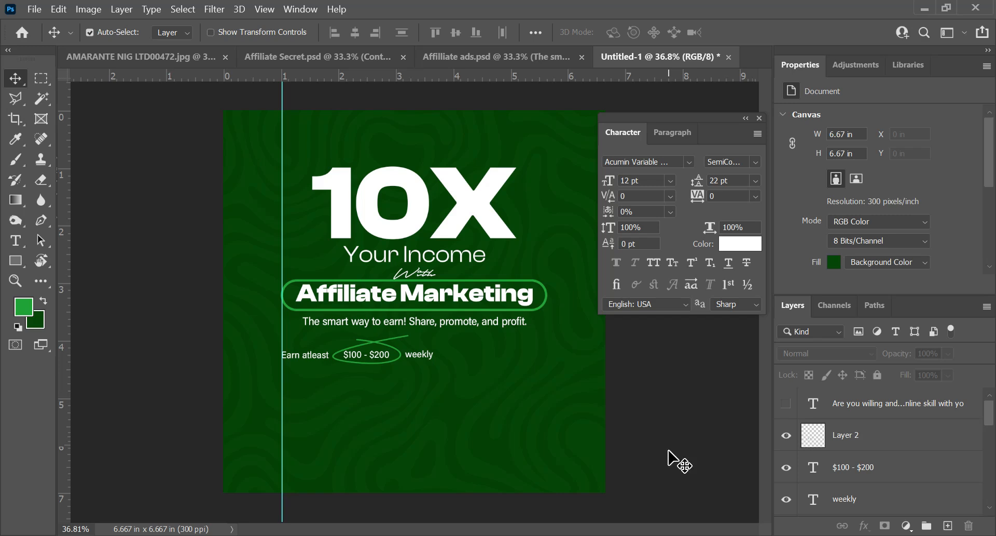
Step: Show the "Are you willing and interested..." text layer and set the tracking of all its text to 0
{"action": "left_click", "coordinate": [786, 403]}
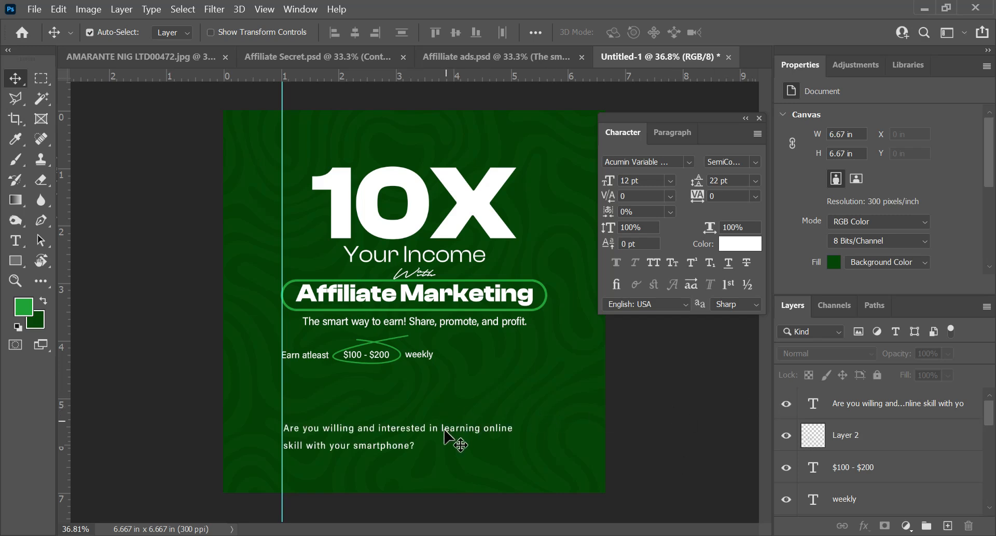
{"action": "key", "text": "t"}
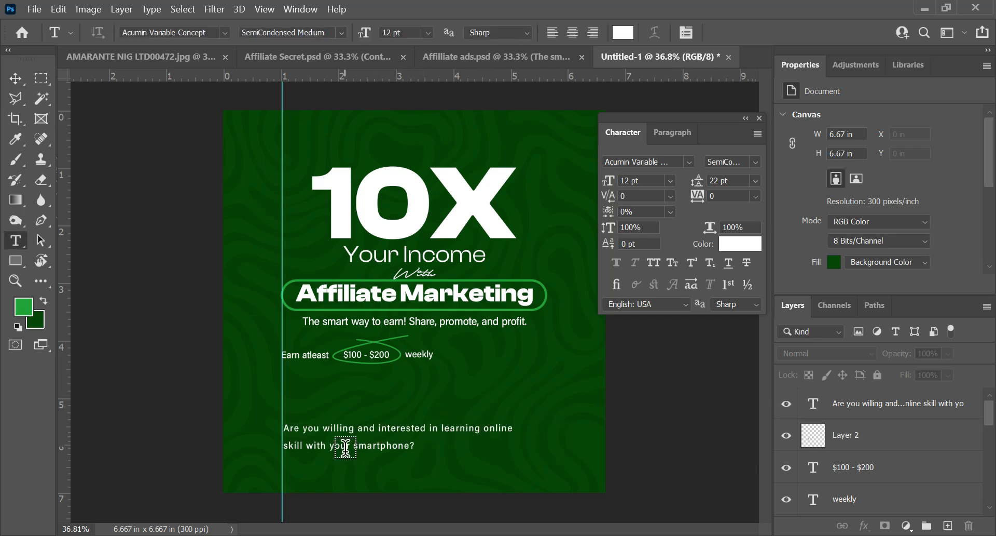
{"action": "left_click", "coordinate": [306, 448]}
{"action": "key", "text": "ctrl+a"}
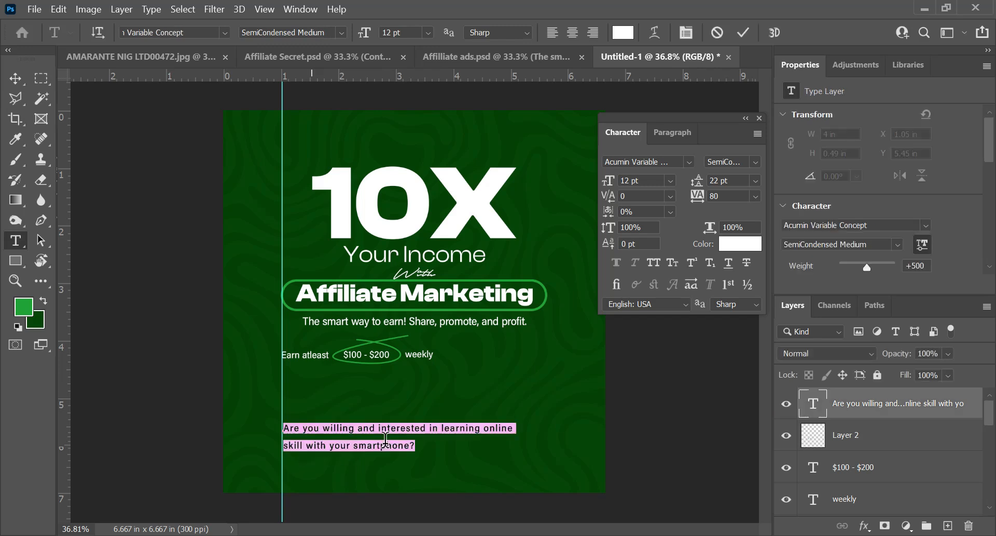
{"action": "left_click", "coordinate": [738, 246]}
{"action": "left_click", "coordinate": [755, 196]}
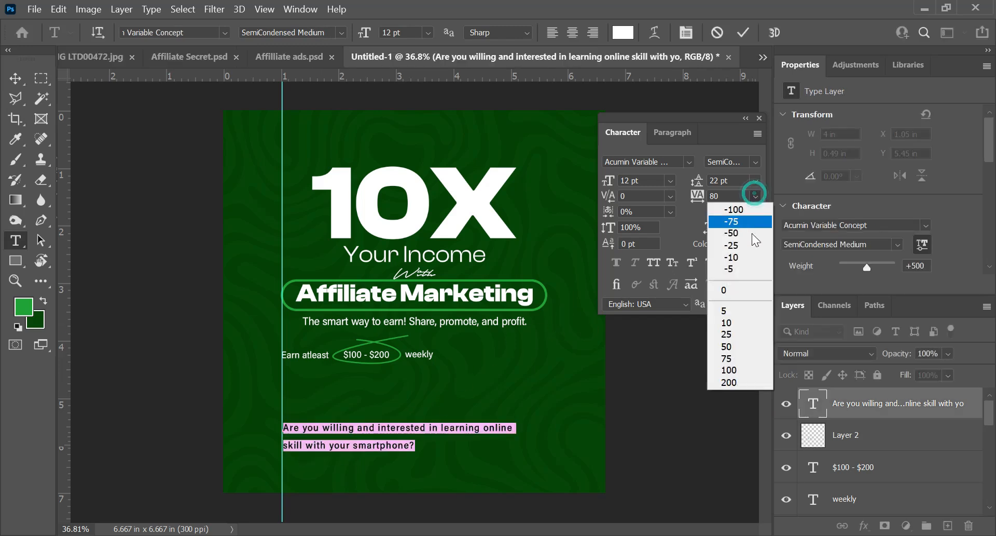
{"action": "left_click", "coordinate": [746, 293]}
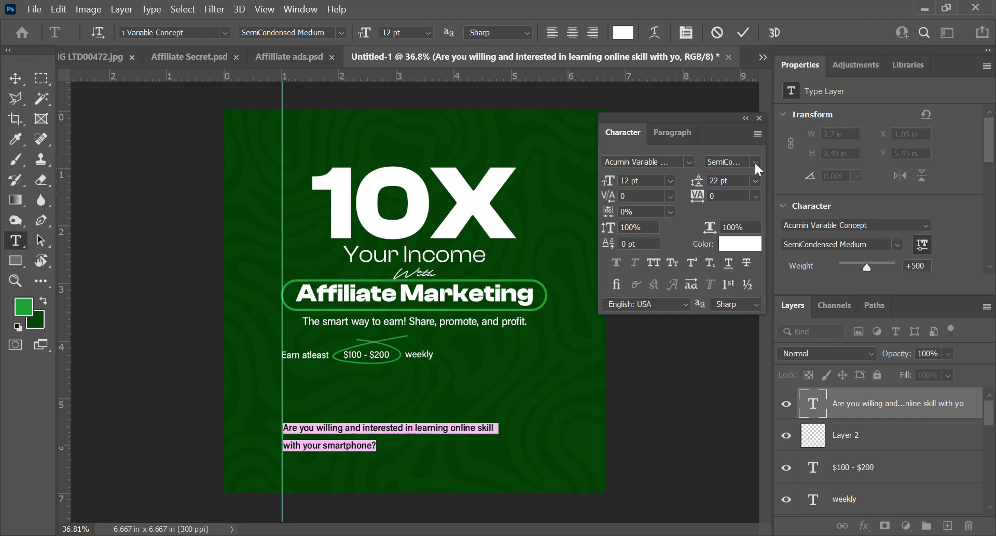
Step: Set the "Are you willing and interested..." text to Condensed Bold with Auto leading and commit it
{"action": "left_click", "coordinate": [755, 161]}
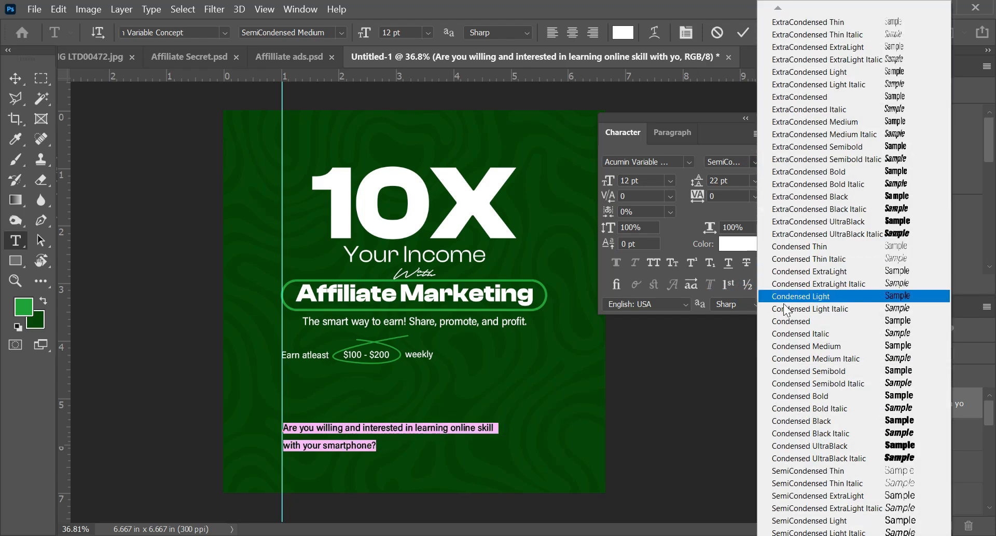
{"action": "left_click", "coordinate": [821, 397]}
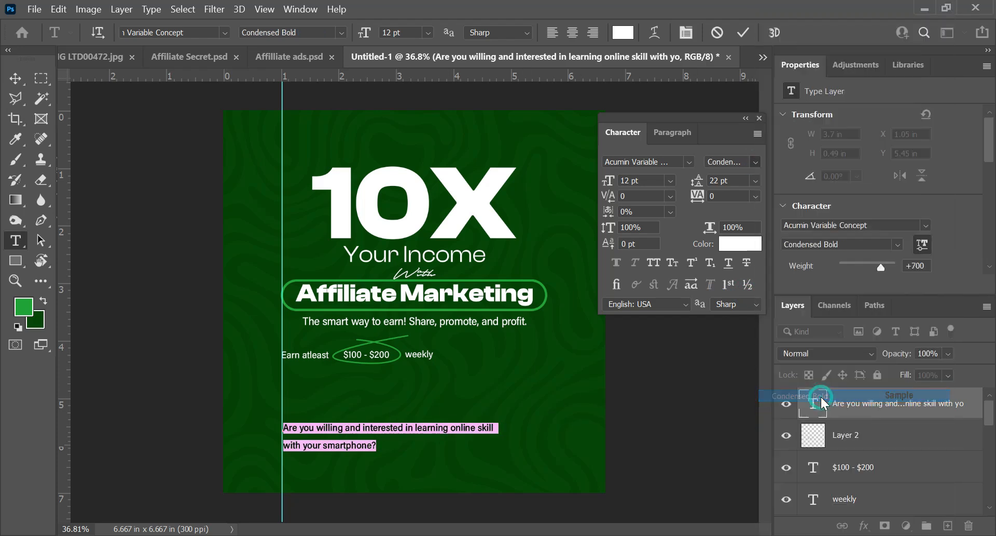
{"action": "left_click", "coordinate": [756, 179]}
{"action": "left_click", "coordinate": [752, 194]}
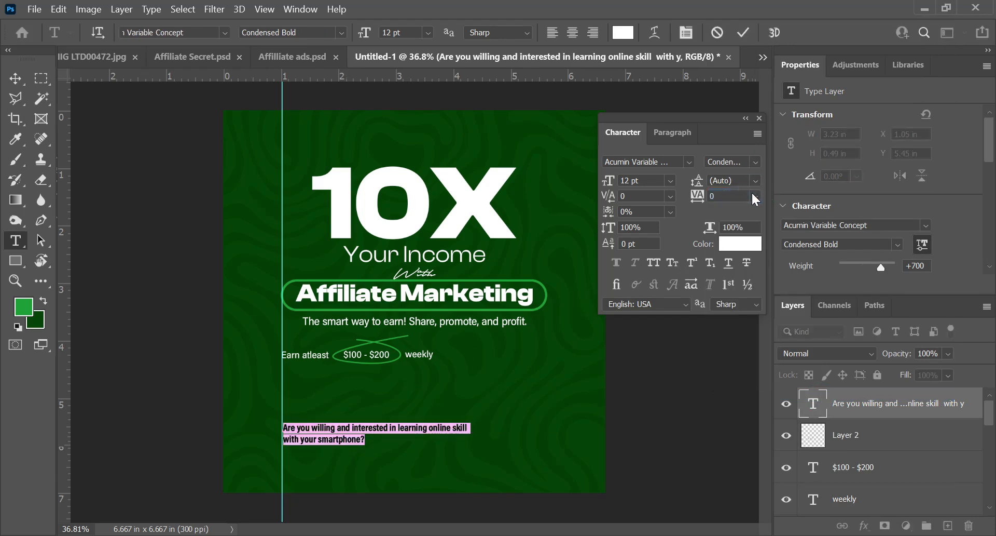
{"action": "key", "text": "ctrl+Return"}
{"action": "key", "text": "v"}
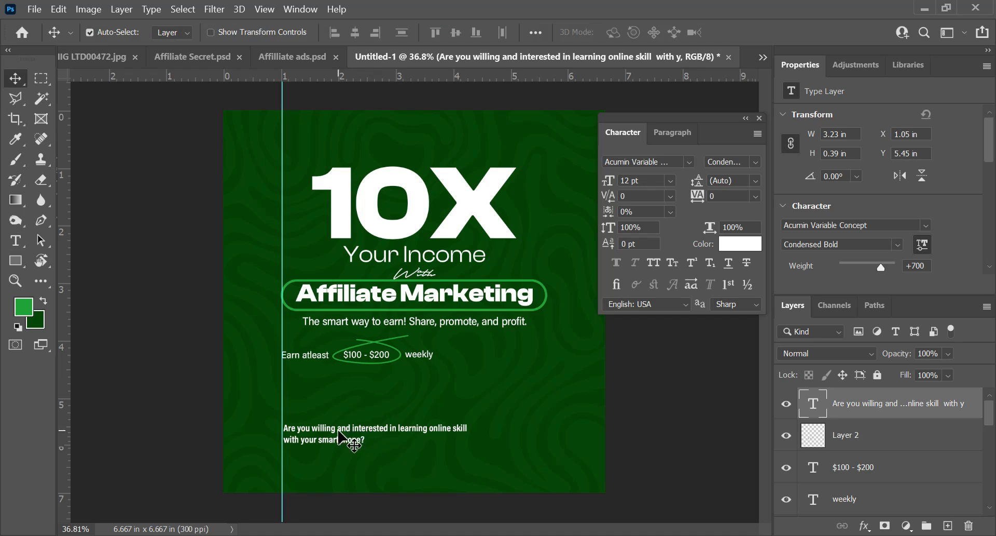
Step: Move the question text up to Y 4.82 in below the earnings line, and show the "Drop Shipping" list beneath it
{"action": "left_click_drag", "start_coordinate": [343, 437], "coordinate": [342, 400]}
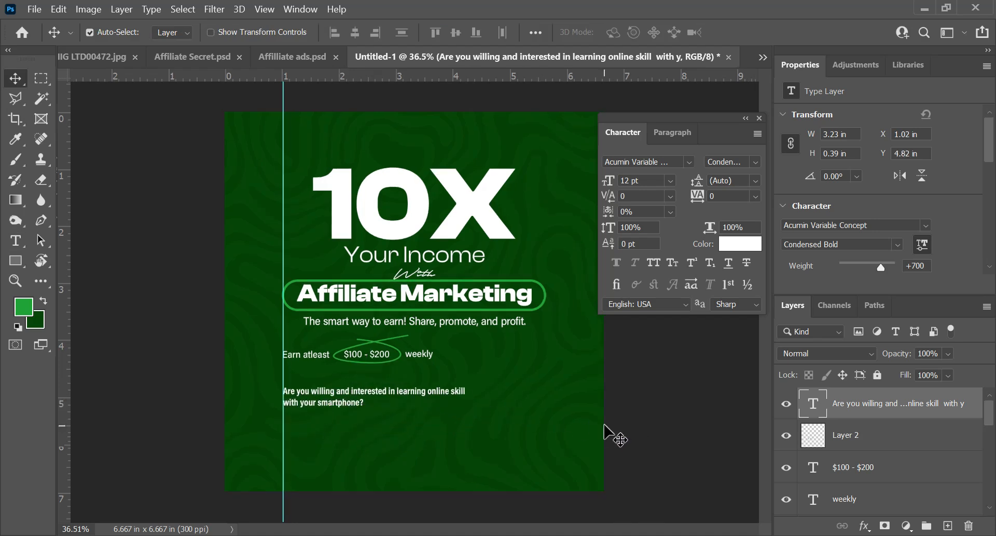
{"action": "scroll", "coordinate": [822, 447], "scroll_direction": "down", "scroll_amount": 5}
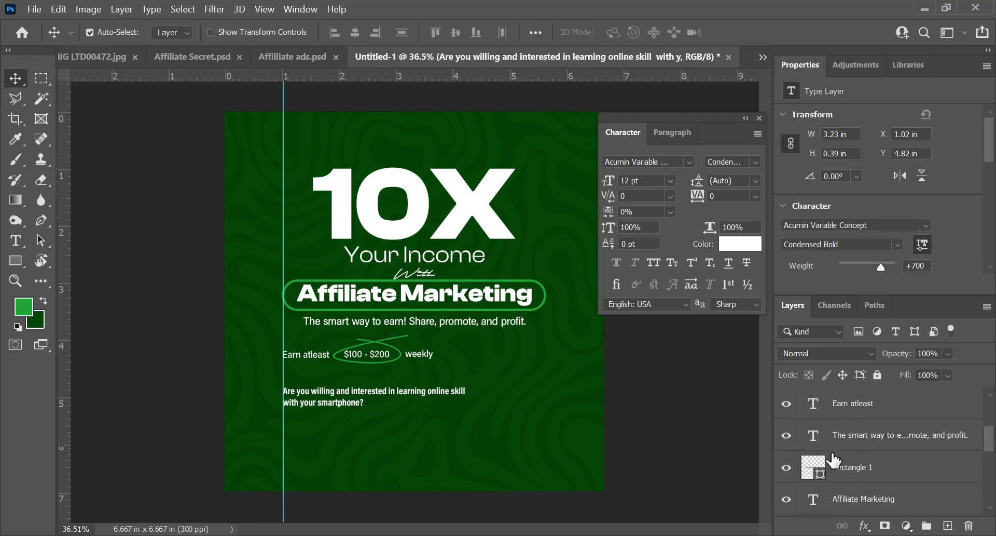
{"action": "left_click_drag", "start_coordinate": [237, 319], "coordinate": [294, 422]}
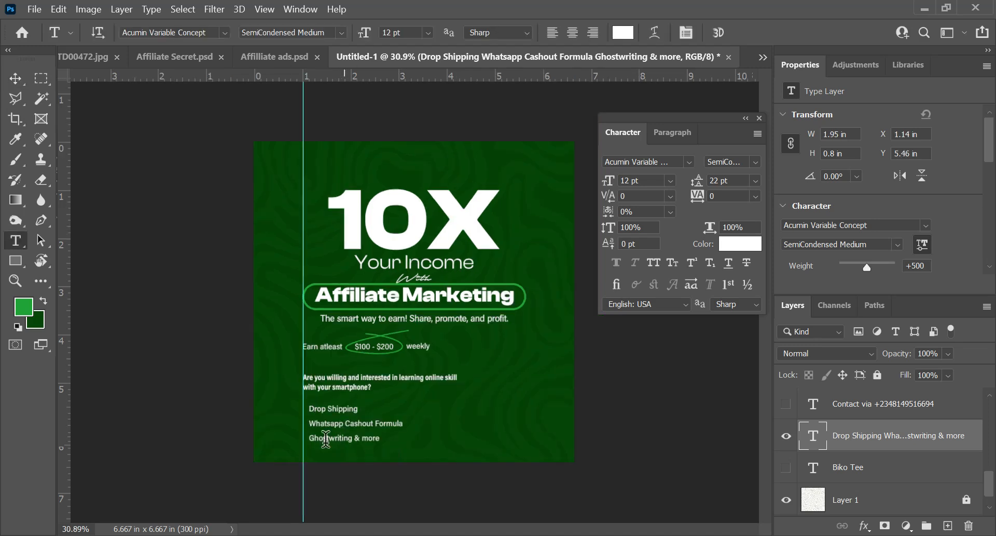
Step: Draw a small green circle, about 0.12 in across, with the Ellipse tool beside the "Drop Shipping" line
{"action": "key", "text": "u"}
{"action": "right_click", "coordinate": [11, 260]}
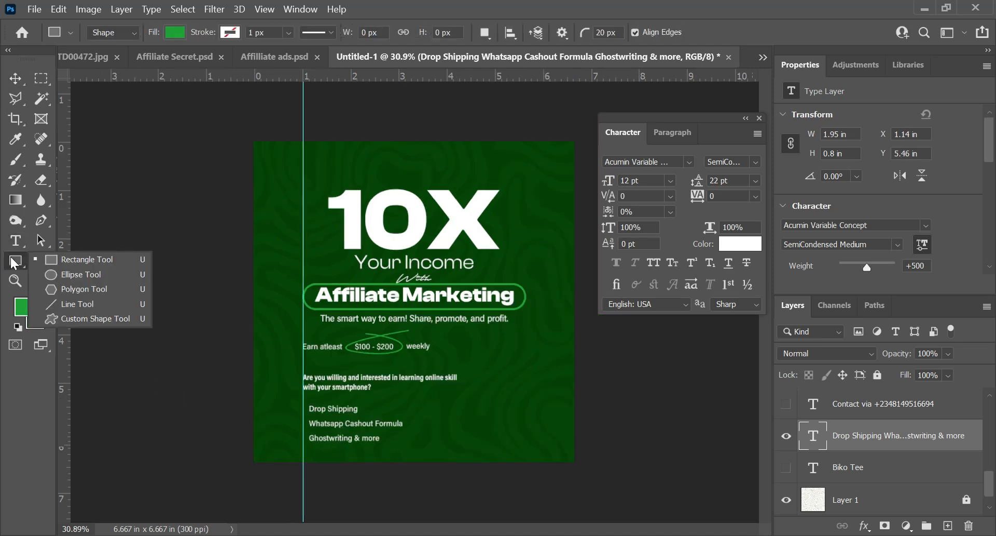
{"action": "left_click", "coordinate": [61, 275]}
{"action": "mouse_move", "coordinate": [407, 404]}
{"action": "left_mouse_down"}
{"action": "mouse_move", "coordinate": [420, 426]}
{"action": "mouse_move", "coordinate": [413, 416]}
{"action": "left_mouse_up"}
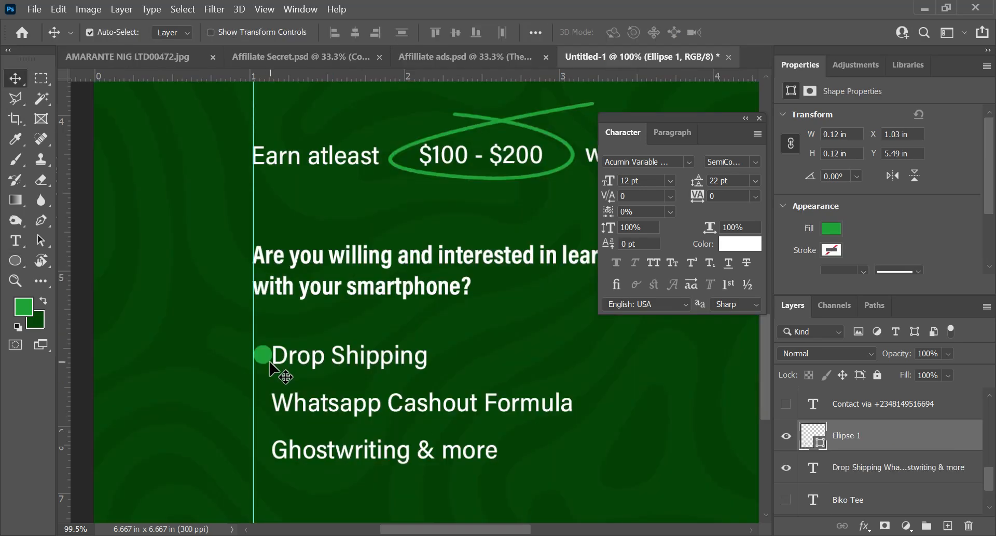
{"action": "scroll", "coordinate": [272, 366], "scroll_direction": "down", "scroll_amount": 4}
{"action": "scroll", "coordinate": [280, 416], "scroll_direction": "up", "scroll_amount": 5}
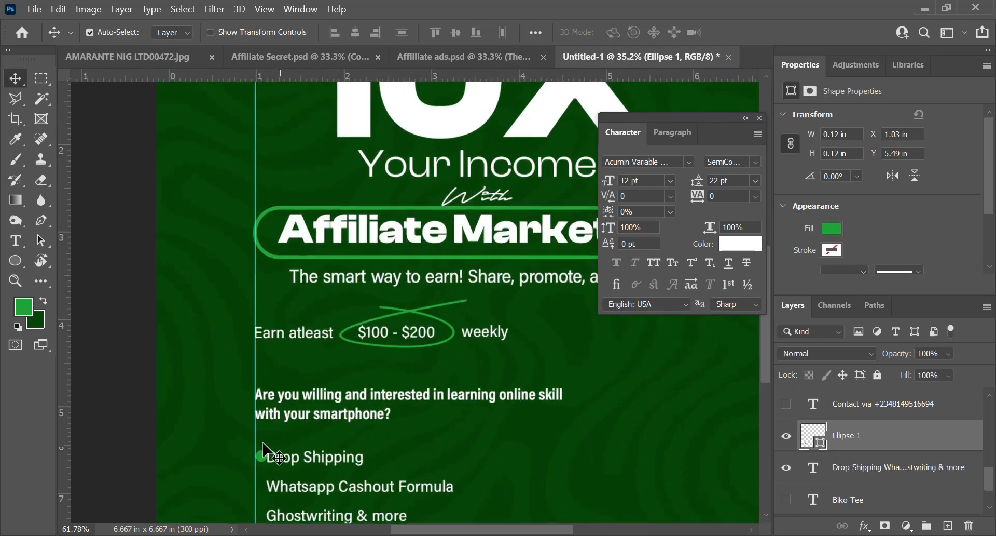
Step: Scale the green circle down to 0.05 in and place it at the guide as a bullet for "Drop Shipping"
{"action": "scroll", "coordinate": [254, 466], "scroll_direction": "up", "scroll_amount": 1}
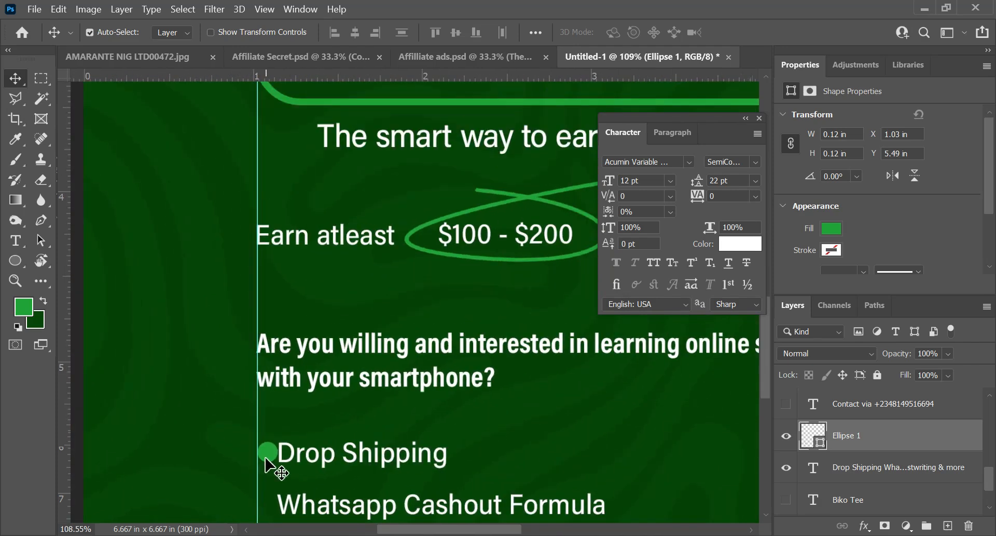
{"action": "key", "text": "ctrl+t"}
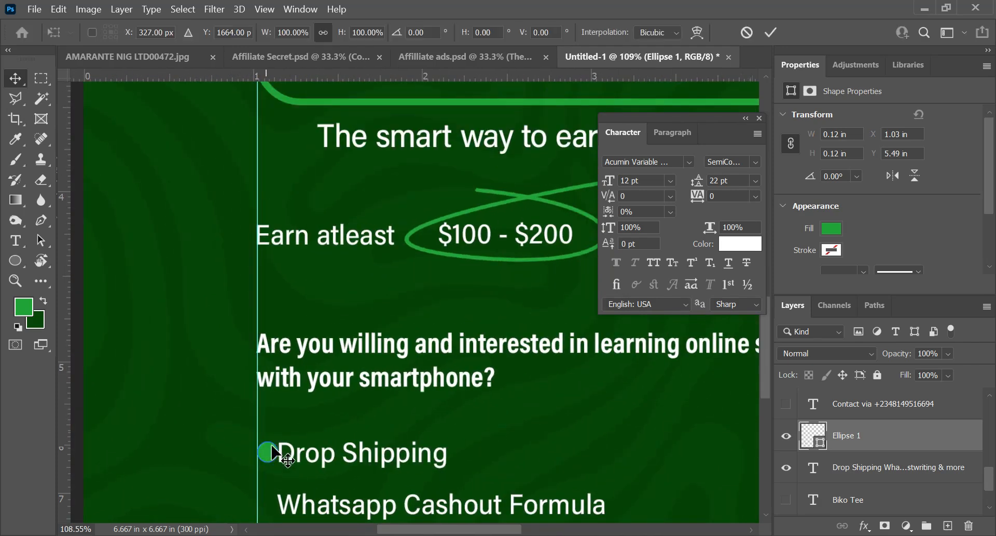
{"action": "left_click_drag", "start_coordinate": [274, 446], "coordinate": [318, 296]}
{"action": "scroll", "coordinate": [260, 467], "scroll_direction": "down", "scroll_amount": 2}
{"action": "key", "text": "Return"}
{"action": "scroll", "coordinate": [264, 462], "scroll_direction": "up", "scroll_amount": 3}
{"action": "scroll", "coordinate": [270, 449], "scroll_direction": "down", "scroll_amount": 1}
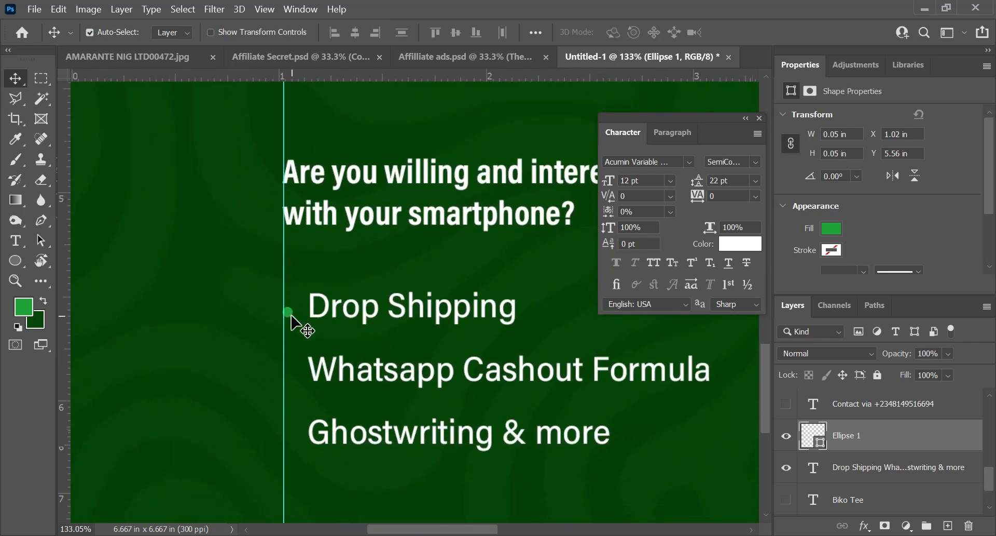
Step: Duplicate the green bullet for the "Whatsapp Cashout Formula" and "Ghostwriting & more" lines and distribute the three bullets vertically
{"action": "left_click_drag", "start_coordinate": [288, 312], "coordinate": [291, 367]}
{"action": "key", "text": "ctrl+z"}
{"action": "left_click_drag", "start_coordinate": [291, 312], "coordinate": [292, 311]}
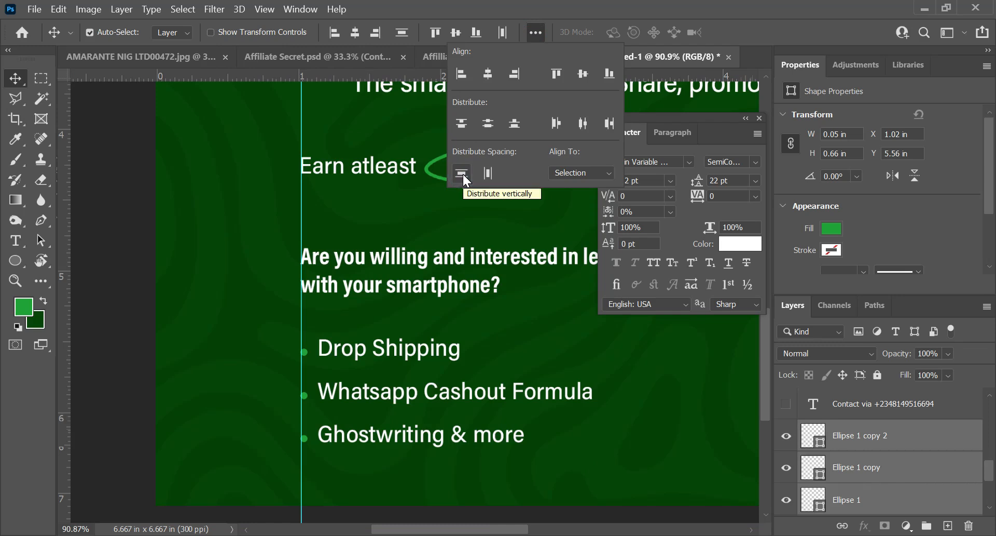
{"action": "scroll", "coordinate": [437, 384], "scroll_direction": "down", "scroll_amount": 4}
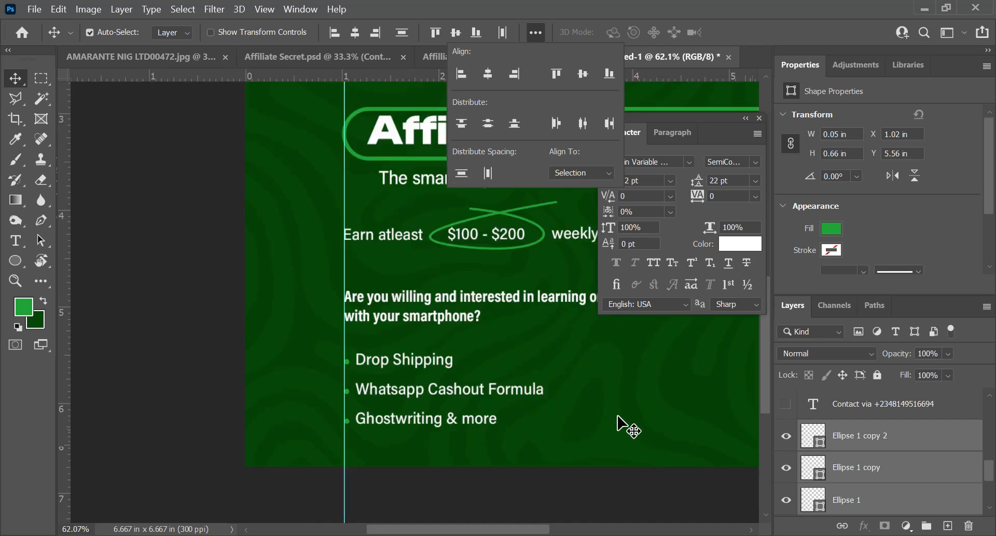
Step: Adjust the green bullets individually so each sits level with its list line, the "Drop Shipping" bullet at Y 5.55 in
{"action": "scroll", "coordinate": [348, 405], "scroll_direction": "up", "scroll_amount": 7}
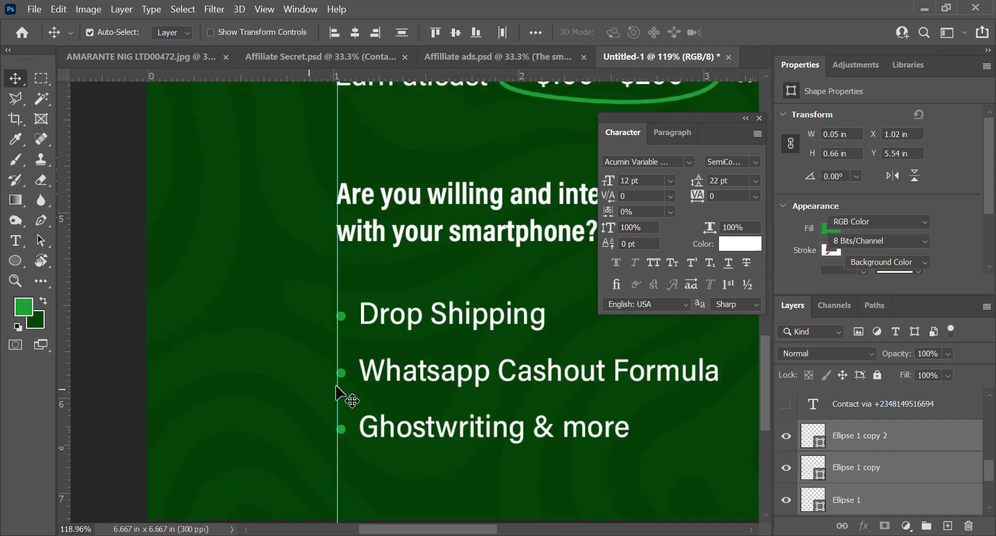
{"action": "left_click", "coordinate": [341, 434]}
{"action": "scroll", "coordinate": [342, 441], "scroll_direction": "up", "scroll_amount": 3}
{"action": "left_click_drag", "start_coordinate": [343, 423], "coordinate": [351, 437]}
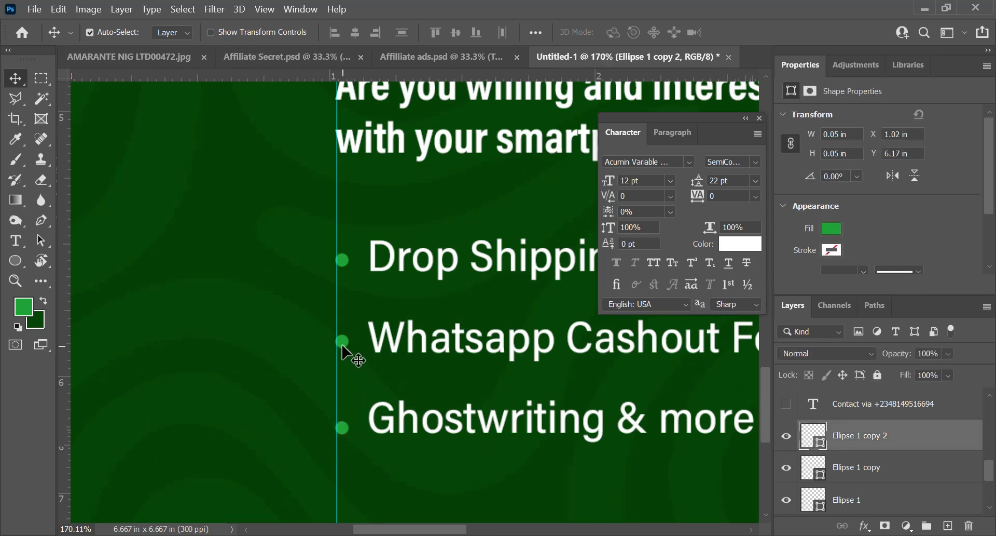
{"action": "left_click_drag", "start_coordinate": [344, 345], "coordinate": [345, 347]}
{"action": "key", "text": "Down"}
{"action": "key", "text": "Down"}
{"action": "key", "text": "Down"}
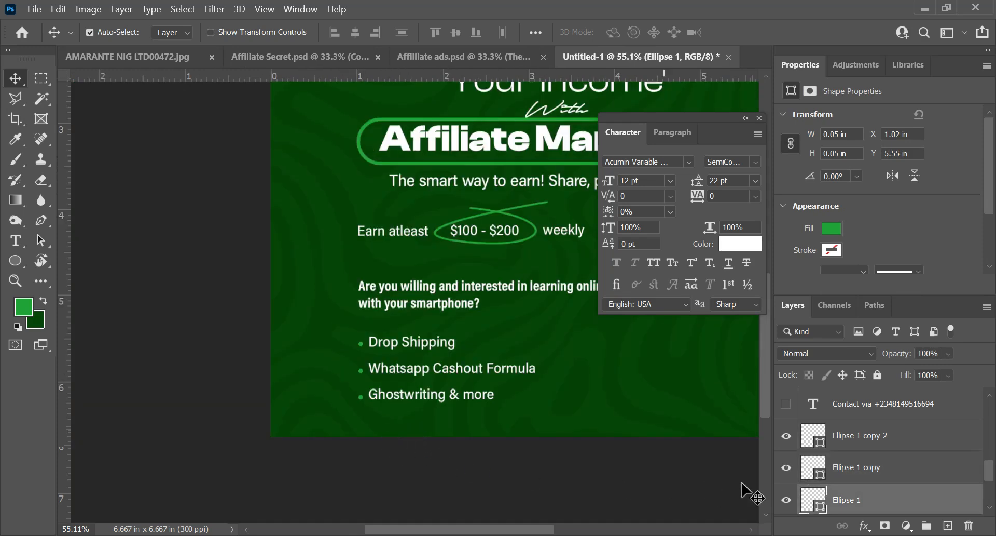
Step: Select all three bullet circle layers and turn the canvas guides back on
{"action": "left_click", "coordinate": [865, 443], "text": "shift"}
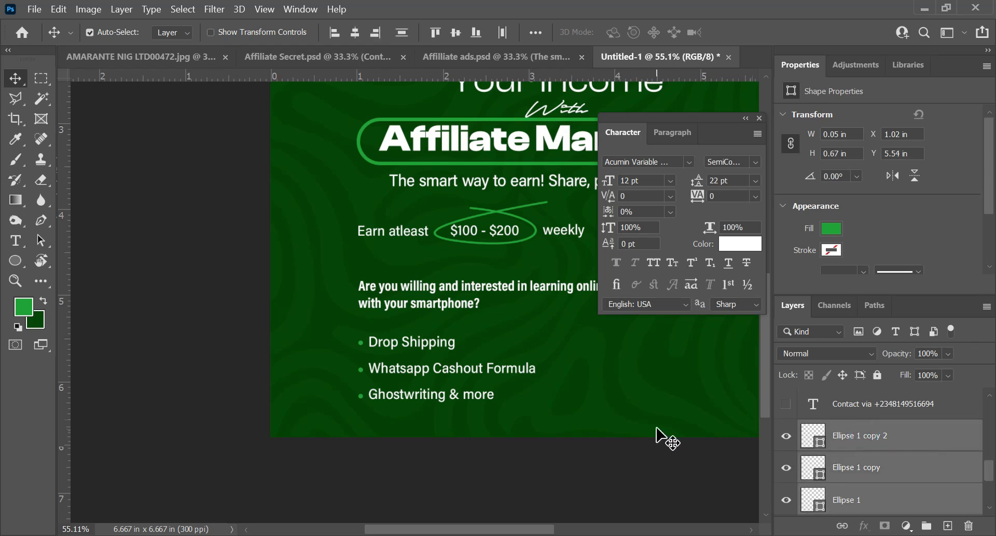
{"action": "key", "text": "ctrl+semicolon"}
{"action": "scroll", "coordinate": [503, 418], "scroll_direction": "down", "scroll_amount": 6}
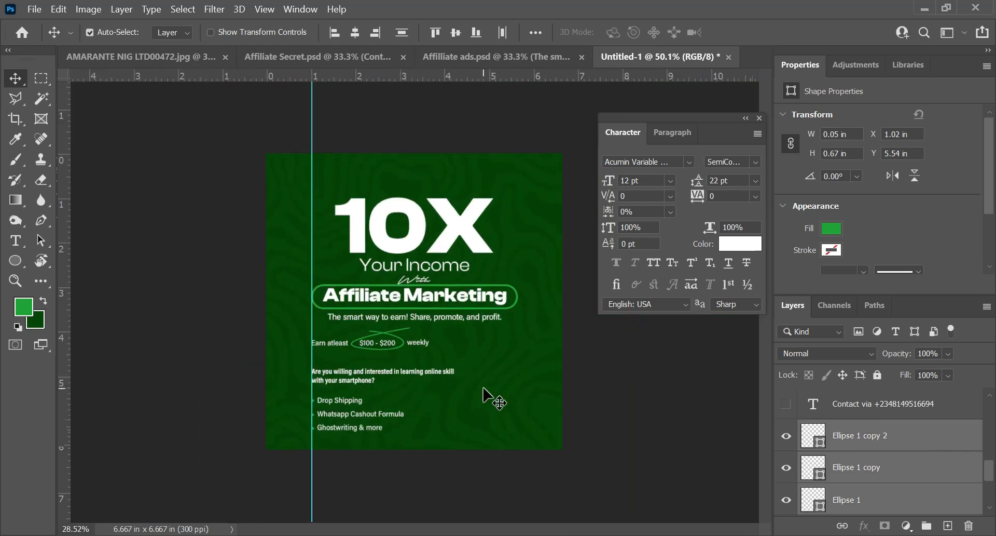
Step: Show the contact line, place it near the flyer's bottom edge at Y 6.35 in, and set its tracking to 0
{"action": "left_click", "coordinate": [787, 403]}
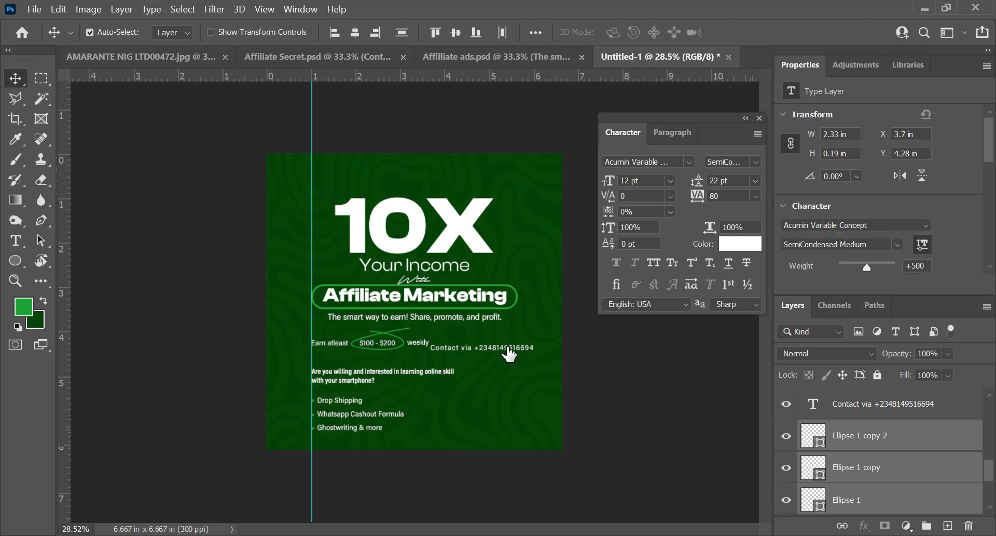
{"action": "left_click", "coordinate": [508, 347]}
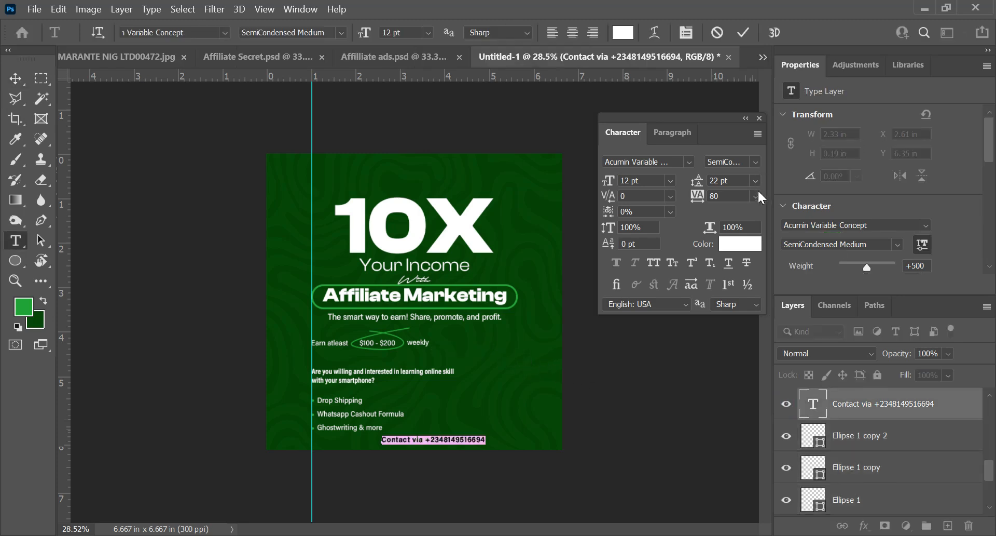
{"action": "left_click", "coordinate": [757, 193]}
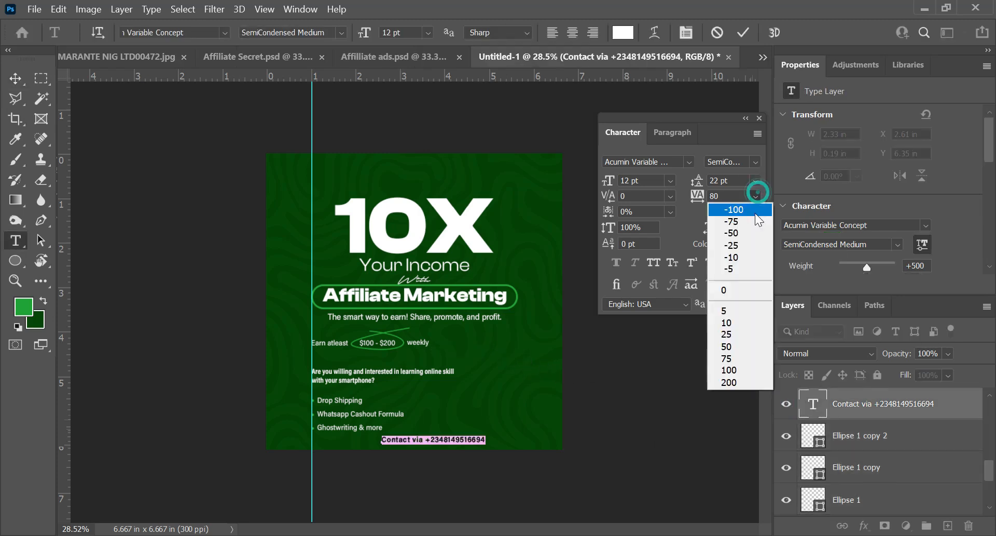
{"action": "left_click", "coordinate": [730, 290]}
{"action": "key", "text": "ctrl+Return"}
Step: Center the contact line horizontally on the whole canvas and clear the selection
{"action": "key", "text": "v"}
{"action": "key", "text": "ctrl+a"}
{"action": "left_click", "coordinate": [353, 33]}
{"action": "key", "text": "ctrl+d"}
Step: Set the tracking of the contact line to 80 and commit the text
{"action": "key", "text": "t"}
{"action": "scroll", "coordinate": [428, 469], "scroll_direction": "up", "scroll_amount": 1}
{"action": "left_click", "coordinate": [428, 469]}
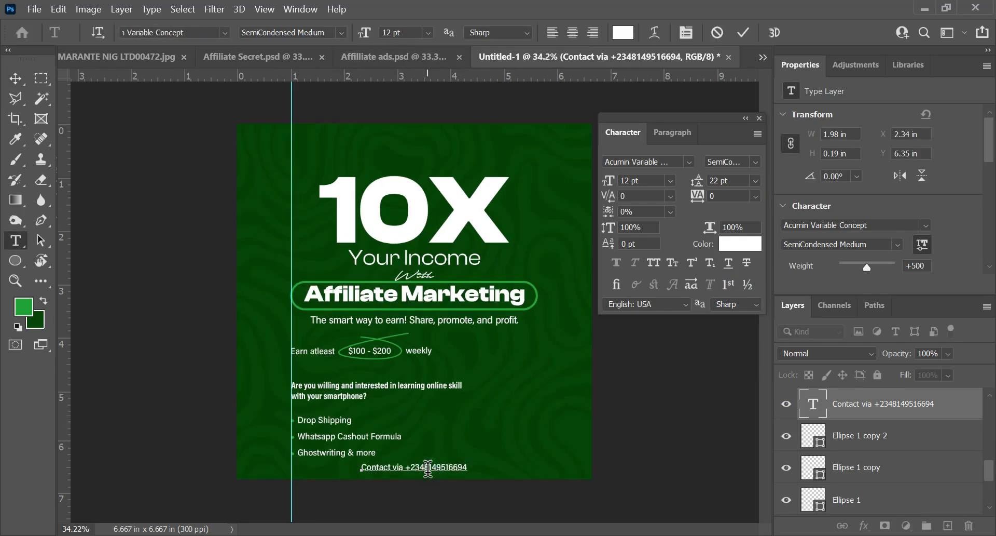
{"action": "key", "text": "ctrl+a"}
{"action": "key", "text": "alt+Right"}
{"action": "key", "text": "alt+Right"}
{"action": "key", "text": "alt+Right"}
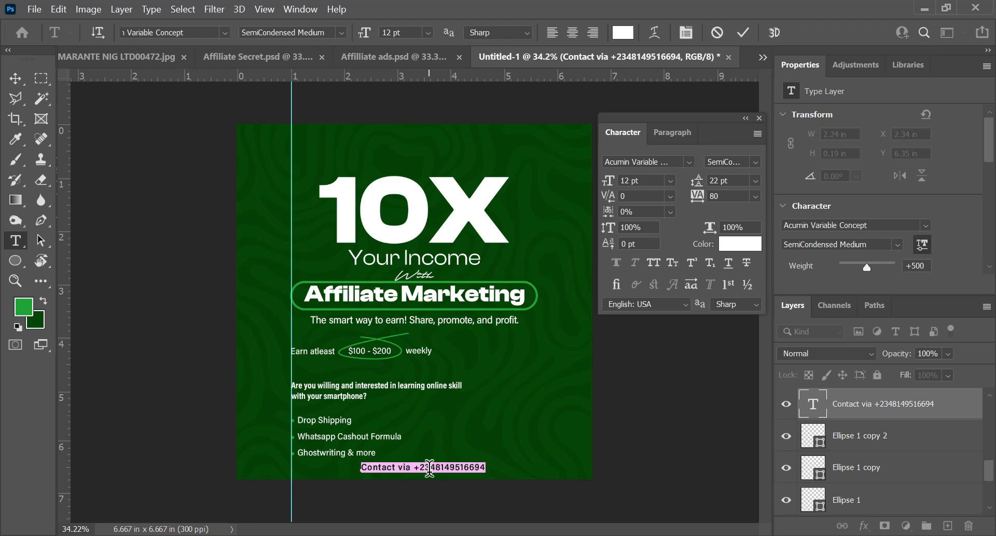
{"action": "left_click", "coordinate": [742, 33]}
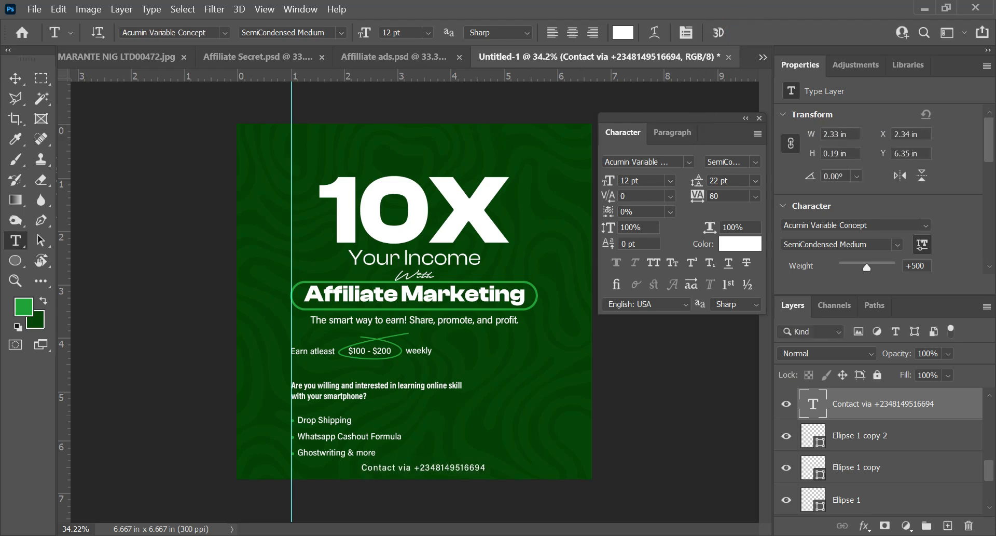
Step: Collapse the Character panel and nudge all flyer content except the contact line upward
{"action": "scroll", "coordinate": [593, 318], "scroll_direction": "down", "scroll_amount": 1}
{"action": "left_click", "coordinate": [746, 119]}
{"action": "key", "text": "v"}
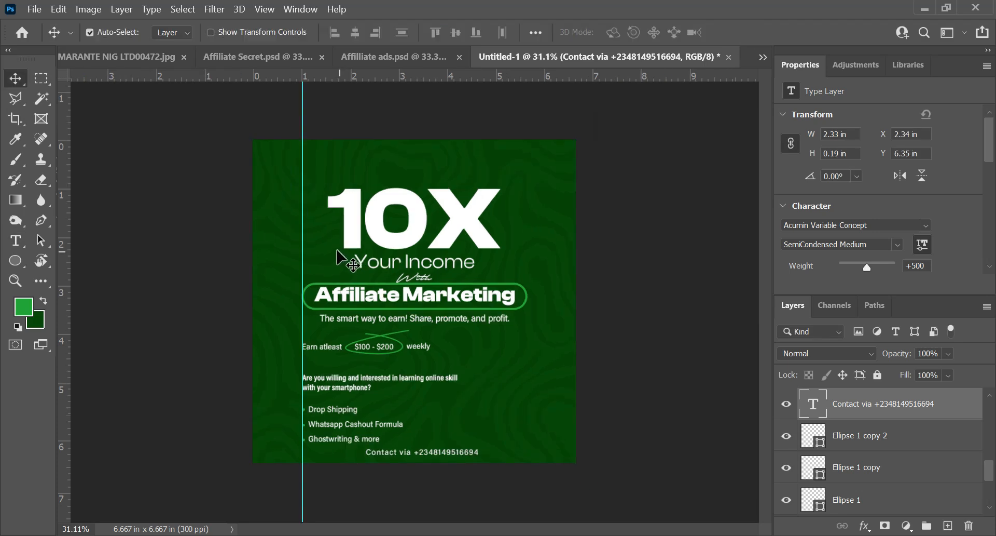
{"action": "left_click_drag", "start_coordinate": [262, 159], "coordinate": [509, 450]}
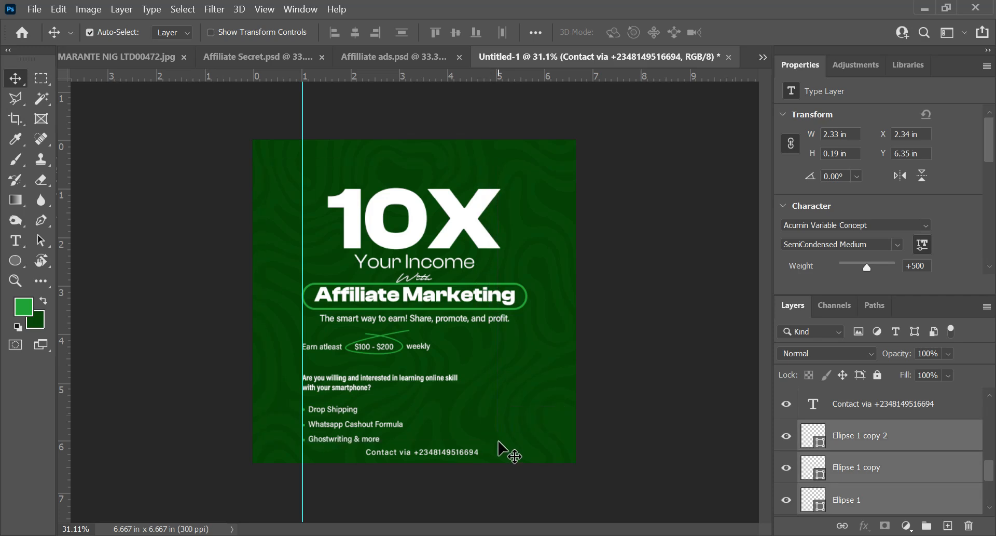
{"action": "key", "text": "shift+Up"}
{"action": "key", "text": "shift+Up"}
{"action": "key", "text": "shift+Up"}
{"action": "key", "text": "shift+Up"}
{"action": "key", "text": "shift+Up"}
{"action": "key", "text": "shift+Up"}
{"action": "key", "text": "shift+Up"}
{"action": "key", "text": "shift+Up"}
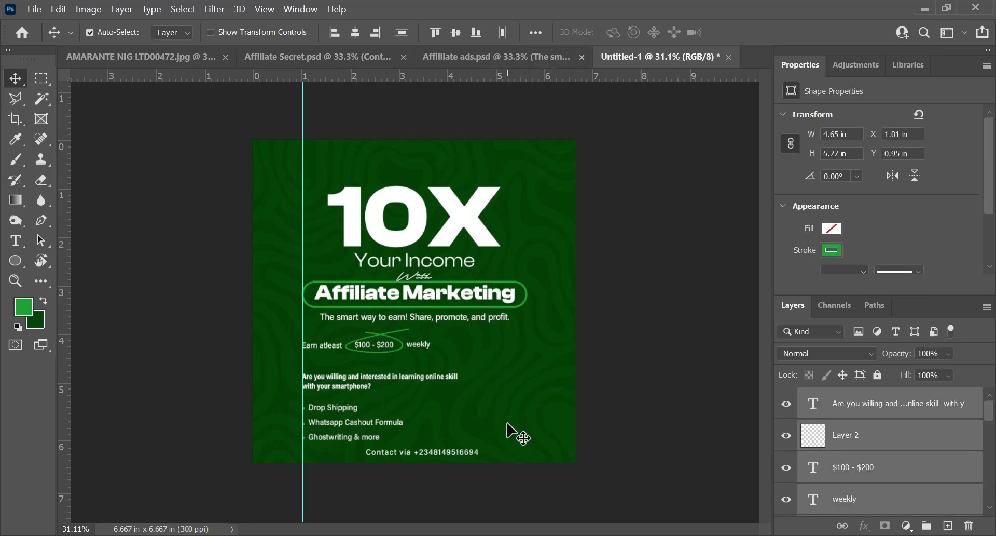
Step: Nudge the "Are you willing and interested..." question text up, closer to the earnings line
{"action": "left_click_drag", "start_coordinate": [511, 426], "coordinate": [406, 348]}
{"action": "key", "text": "shift+Up"}
{"action": "key", "text": "shift+Up"}
{"action": "key", "text": "shift+Up"}
{"action": "key", "text": "shift+Up"}
{"action": "key", "text": "shift+Up"}
Step: Nudge the three-line list together with its green bullets up to Y 5.1 in, closer to the question text
{"action": "left_click_drag", "start_coordinate": [276, 376], "coordinate": [338, 444]}
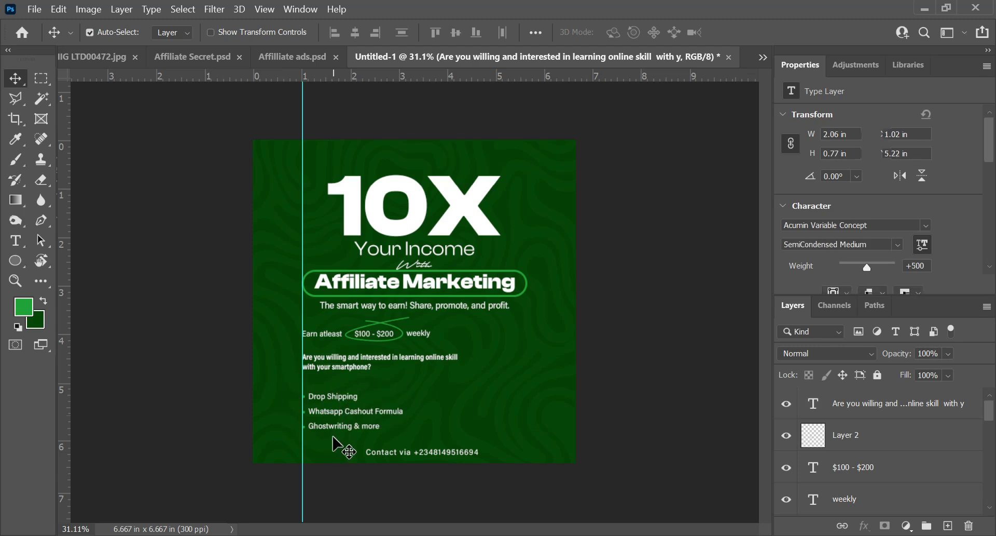
{"action": "key", "text": "shift+Up"}
{"action": "key", "text": "shift+Up"}
{"action": "key", "text": "shift+Up"}
{"action": "key", "text": "shift+Up"}
{"action": "key", "text": "Down"}
{"action": "key", "text": "Down"}
{"action": "key", "text": "Down"}
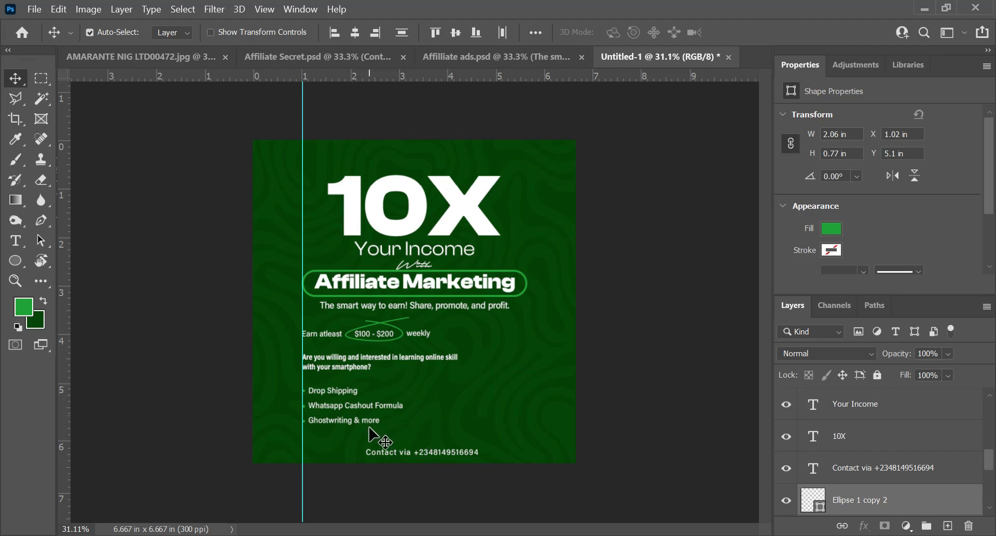
{"action": "scroll", "coordinate": [317, 365], "scroll_direction": "up", "scroll_amount": 2}
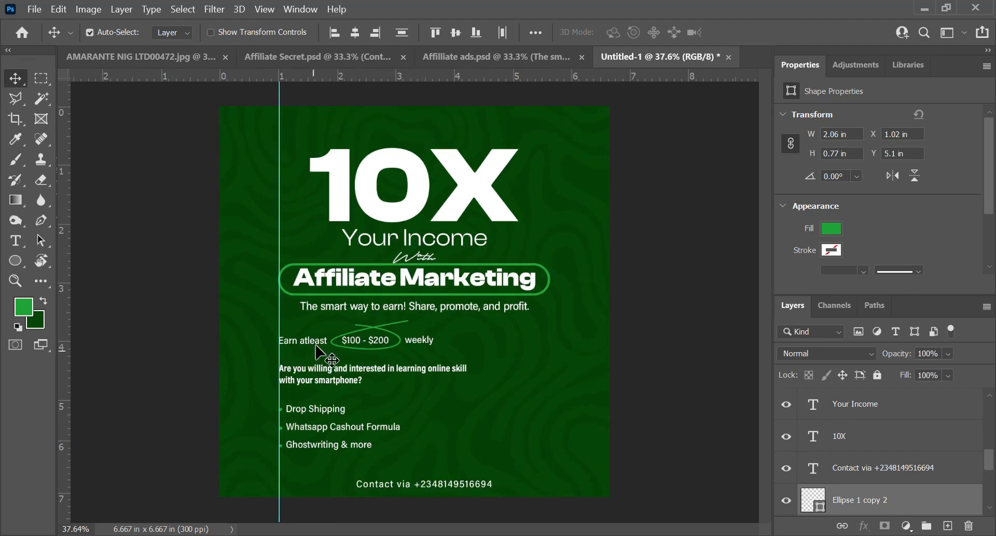
Step: Recolour the script word "With" to orange-yellow ffb027 and copy that colour code for reuse
{"action": "double_click", "coordinate": [414, 257]}
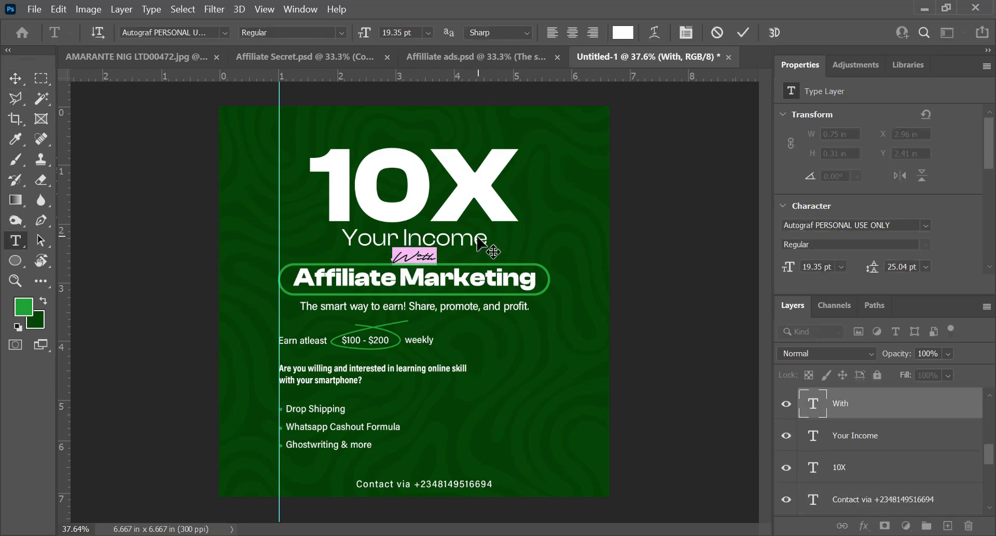
{"action": "key", "text": "ctrl+t"}
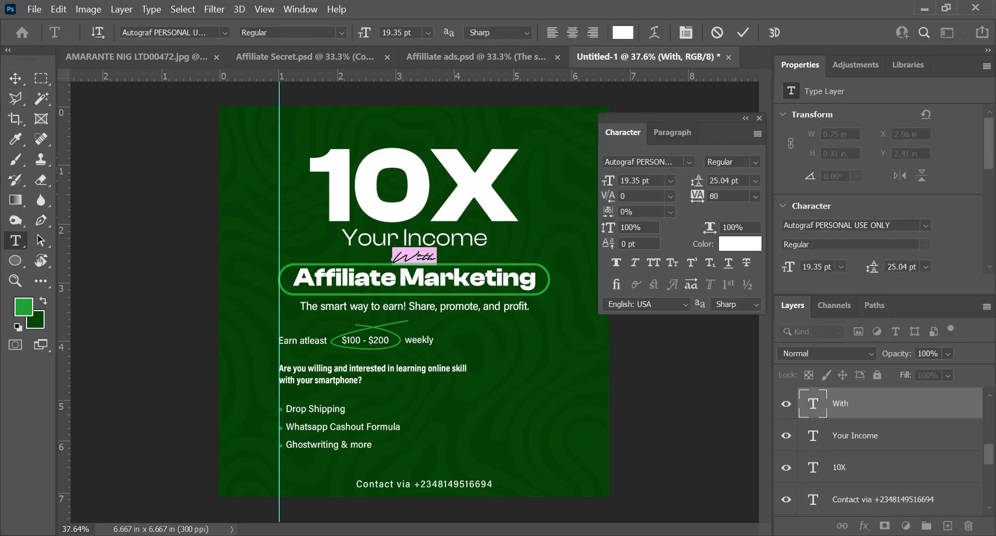
{"action": "left_click", "coordinate": [739, 253]}
{"action": "left_click_drag", "start_coordinate": [365, 224], "coordinate": [727, 159]}
{"action": "left_click_drag", "start_coordinate": [745, 366], "coordinate": [749, 379]}
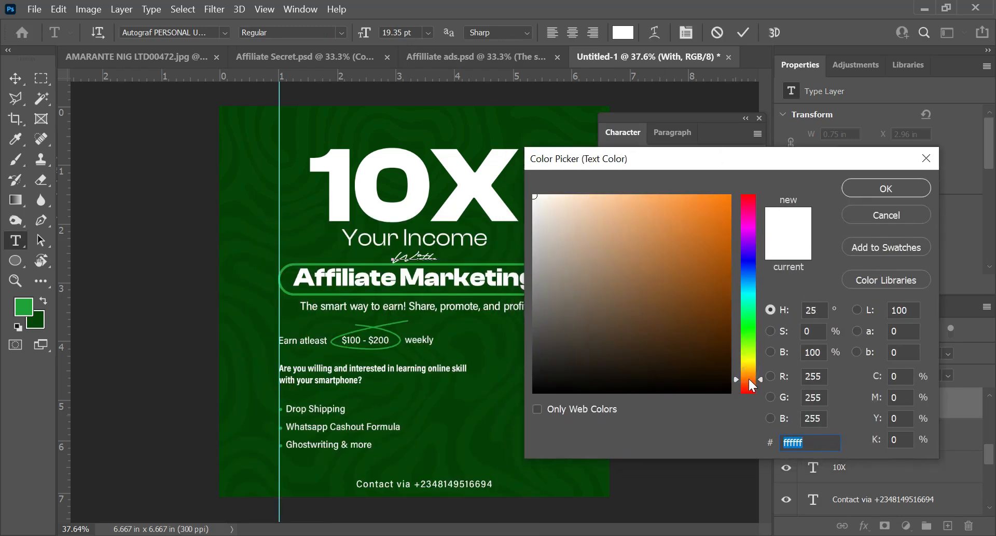
{"action": "left_click", "coordinate": [682, 219]}
{"action": "left_click", "coordinate": [701, 195]}
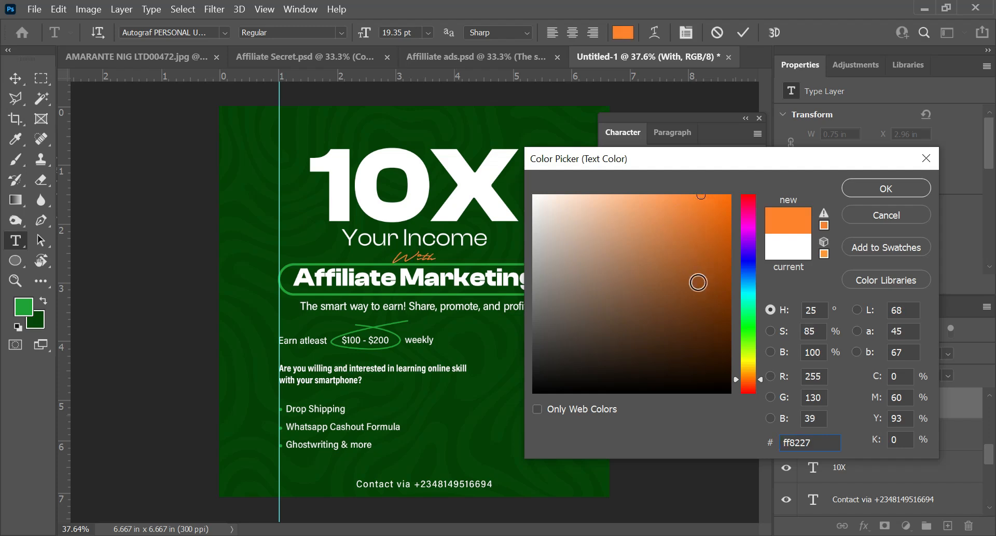
{"action": "left_click", "coordinate": [743, 376]}
{"action": "left_click_drag", "start_coordinate": [744, 376], "coordinate": [745, 374]}
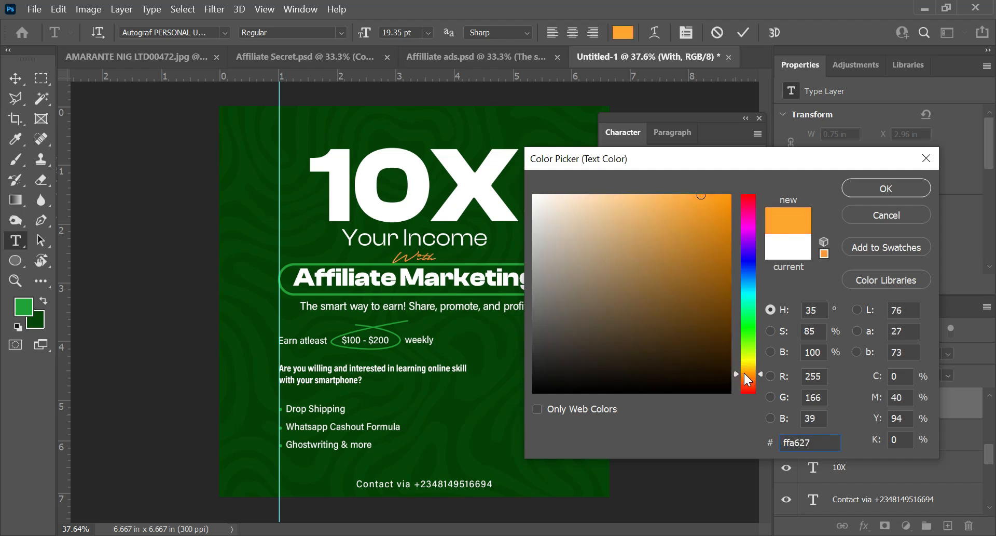
{"action": "left_click", "coordinate": [746, 372]}
{"action": "double_click", "coordinate": [823, 443]}
{"action": "key", "text": "ctrl+c"}
{"action": "left_click", "coordinate": [877, 190]}
Step: Recolour the "Earn atleast" and "weekly" texts on the earnings line to the same orange-yellow, ffb027
{"action": "left_click", "coordinate": [293, 341]}
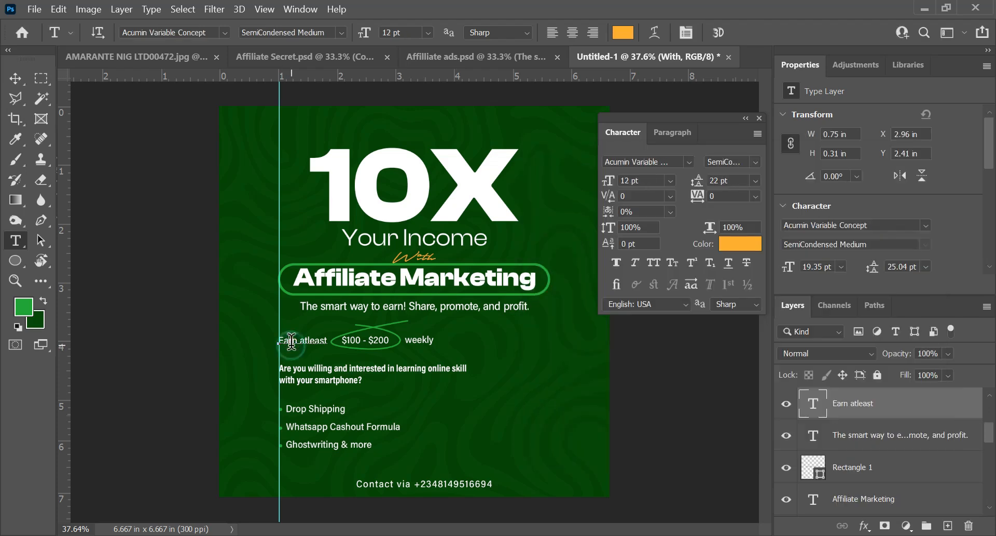
{"action": "key", "text": "ctrl+a"}
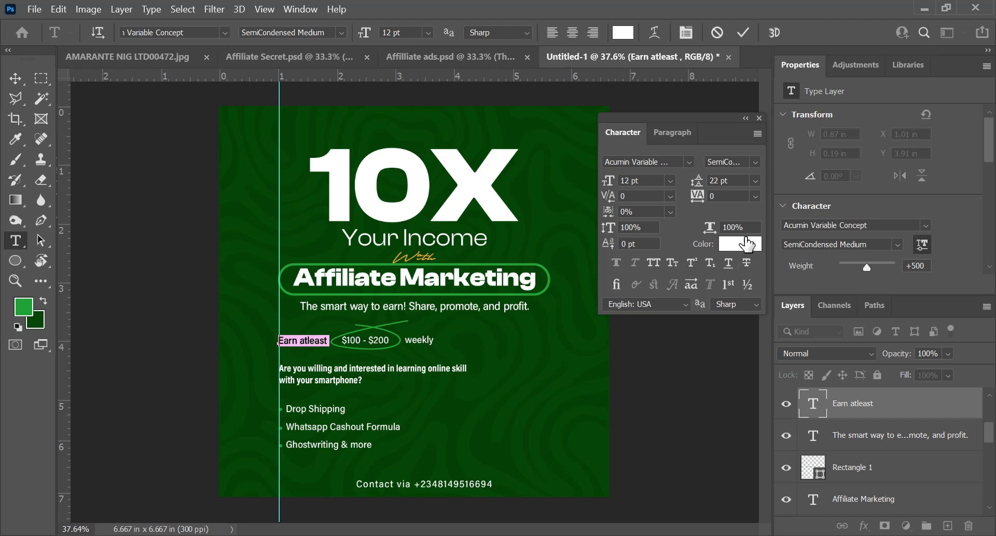
{"action": "left_click", "coordinate": [746, 245]}
{"action": "key", "text": "ctrl+v"}
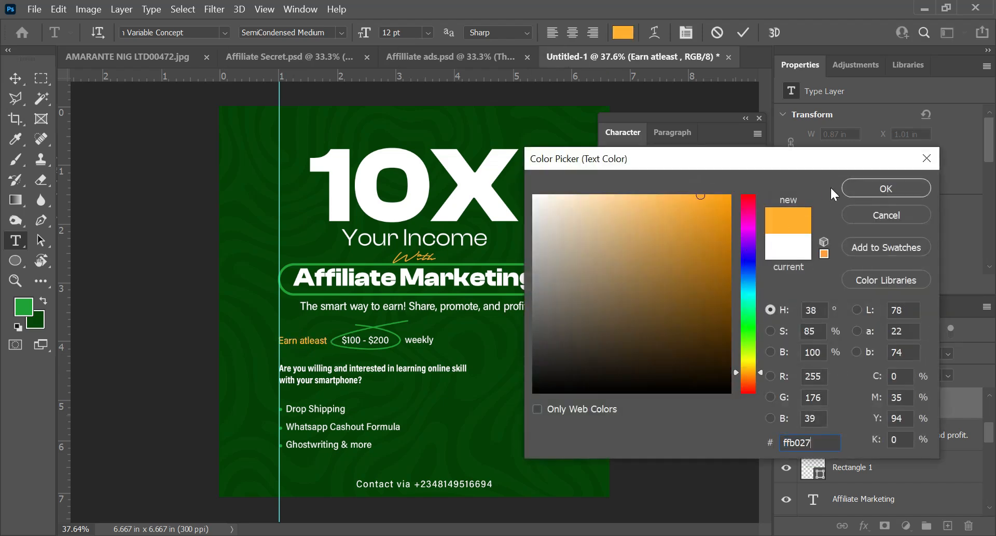
{"action": "left_click", "coordinate": [864, 188]}
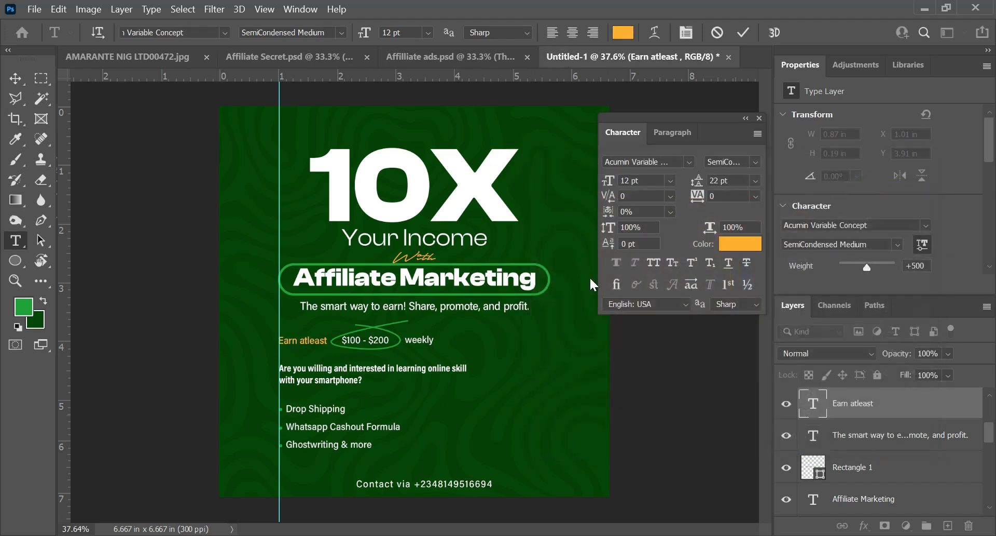
{"action": "left_click", "coordinate": [743, 32]}
{"action": "double_click", "coordinate": [416, 341]}
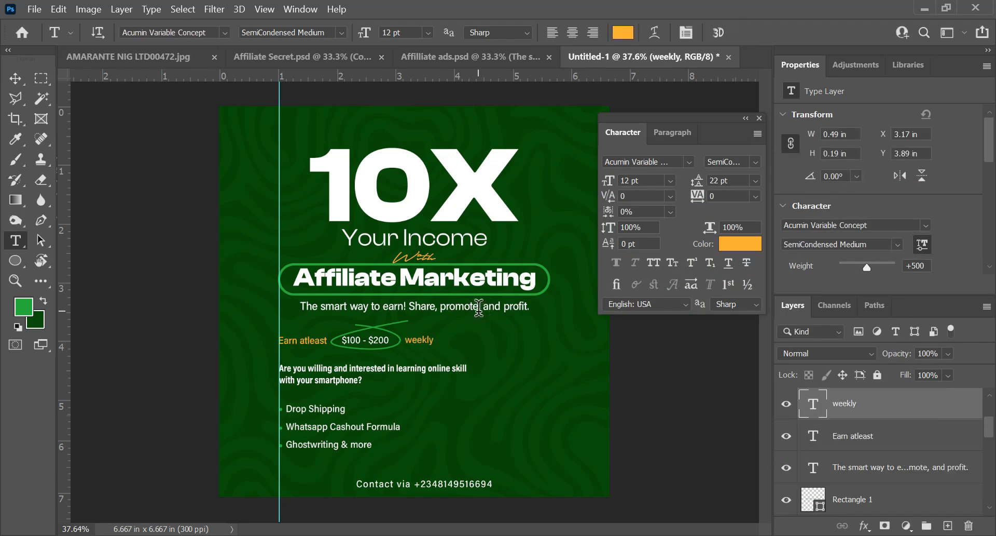
Step: Recolour the tagline "The smart way to earn! Share, promote, and profit." to the foreground green 21a333
{"action": "left_click", "coordinate": [479, 306]}
{"action": "key", "text": "ctrl+a"}
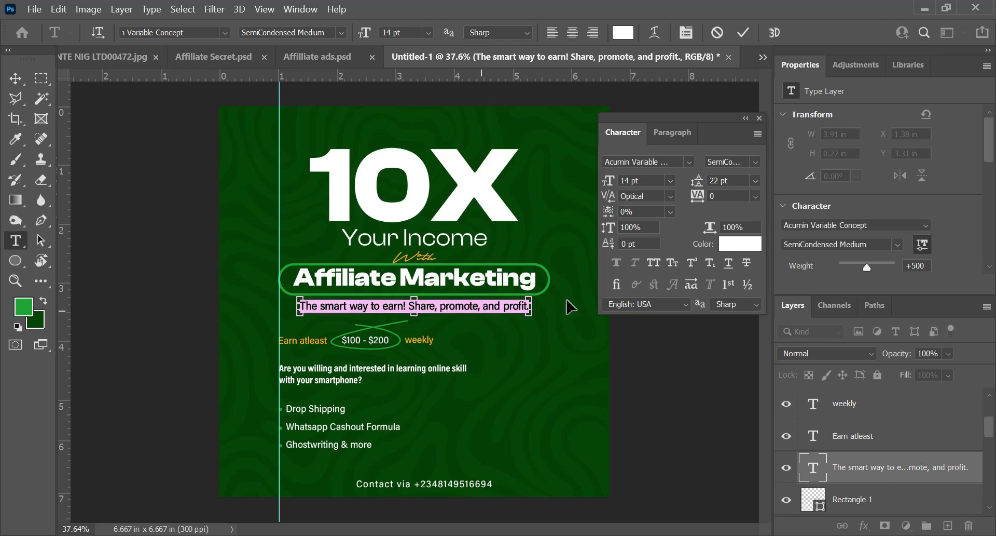
{"action": "left_click", "coordinate": [739, 247]}
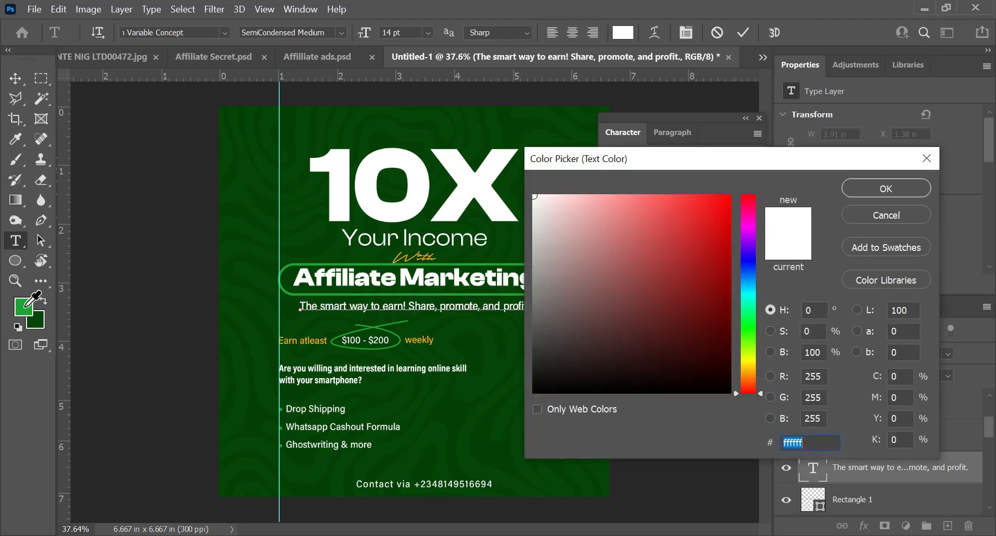
{"action": "left_click", "coordinate": [29, 307]}
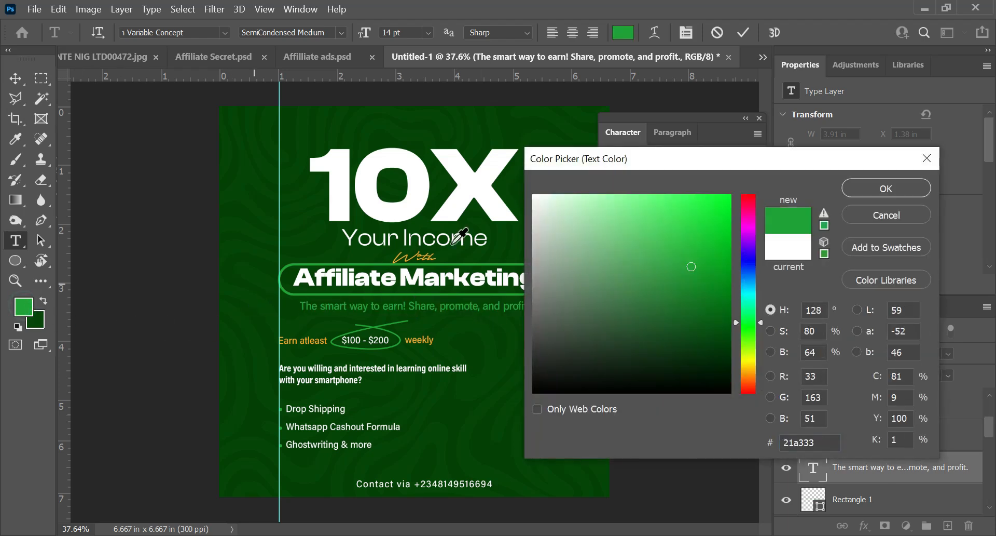
{"action": "key", "text": "Return"}
Step: Recolour the "Are you willing and interested..." question text to the foreground green and close the Character panel
{"action": "left_click", "coordinate": [321, 382]}
{"action": "key", "text": "ctrl+a"}
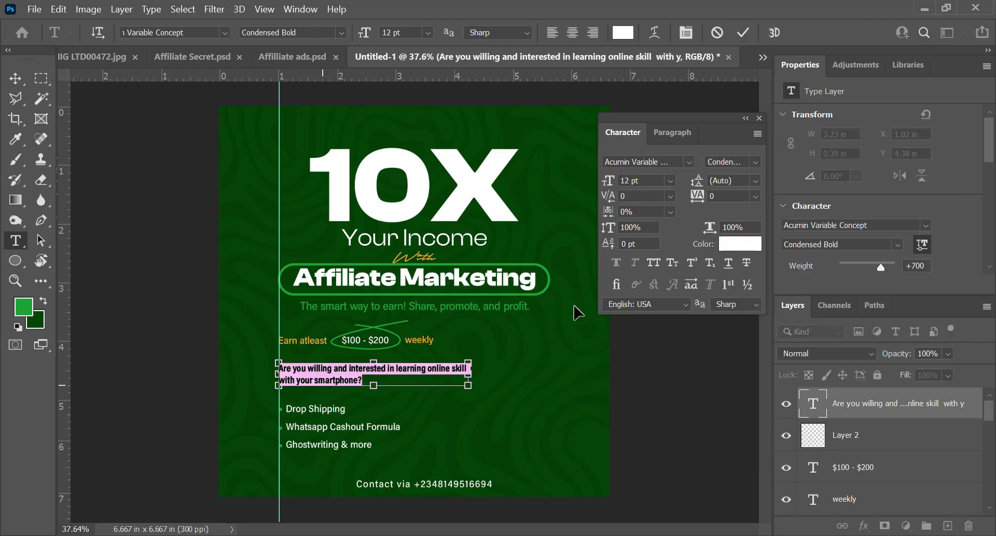
{"action": "left_click", "coordinate": [740, 244]}
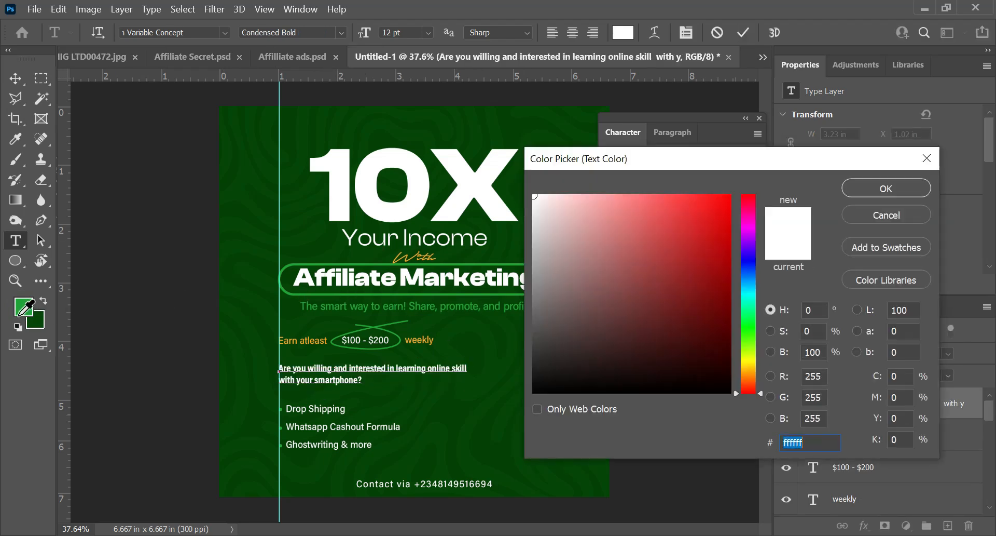
{"action": "left_click", "coordinate": [25, 307]}
{"action": "key", "text": "Return"}
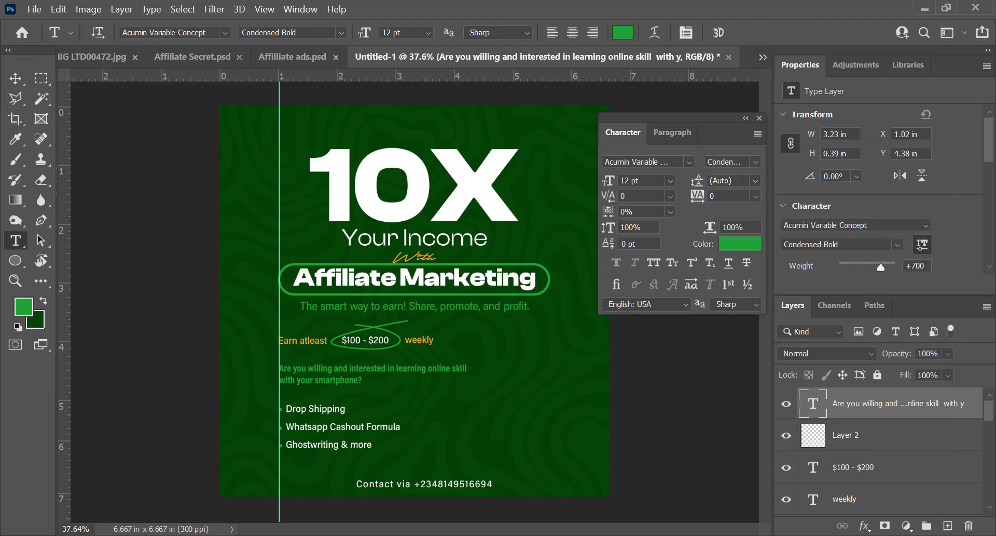
{"action": "left_click", "coordinate": [760, 118]}
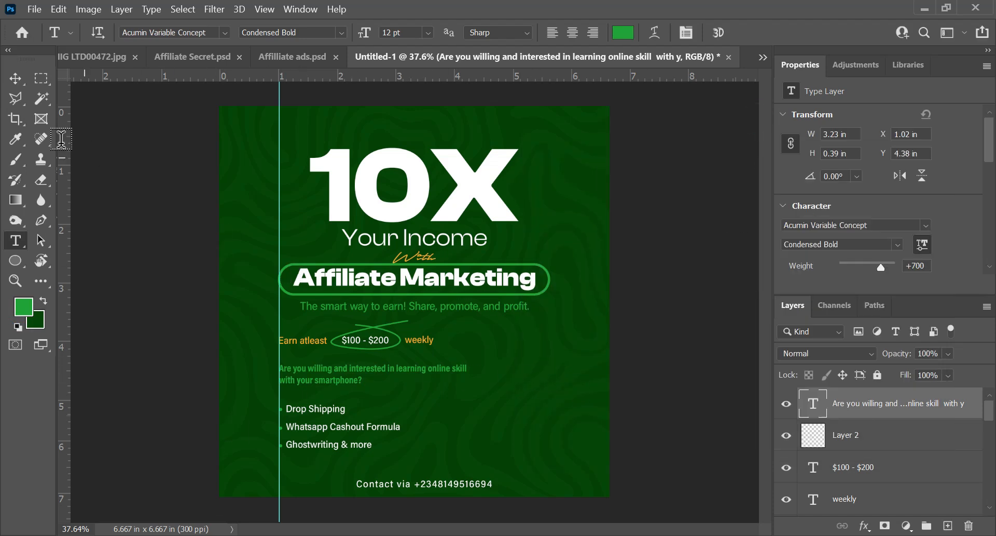
Step: Find the person's name text layer in the layer stack and make it show above the contact line
{"action": "left_click", "coordinate": [15, 78]}
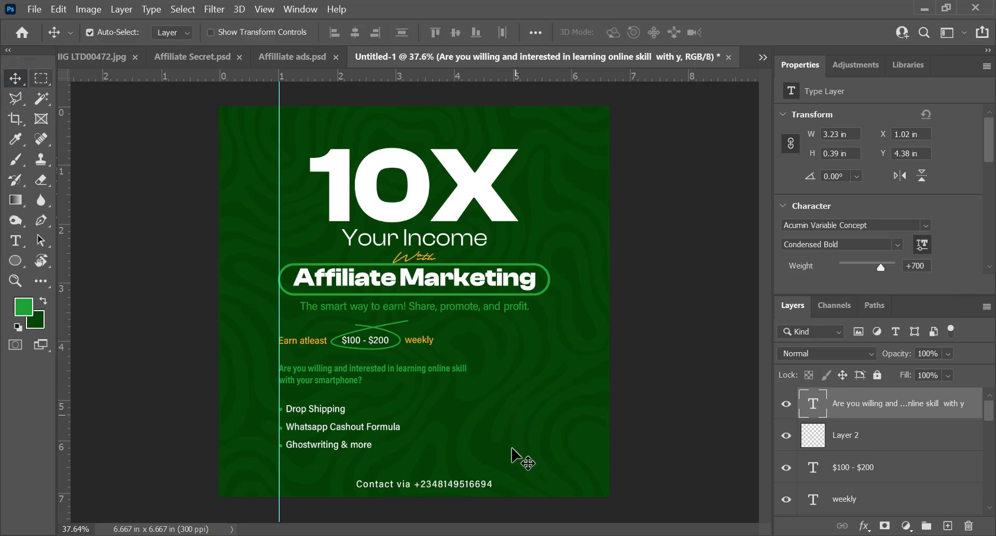
{"action": "scroll", "coordinate": [837, 444], "scroll_direction": "down", "scroll_amount": 3}
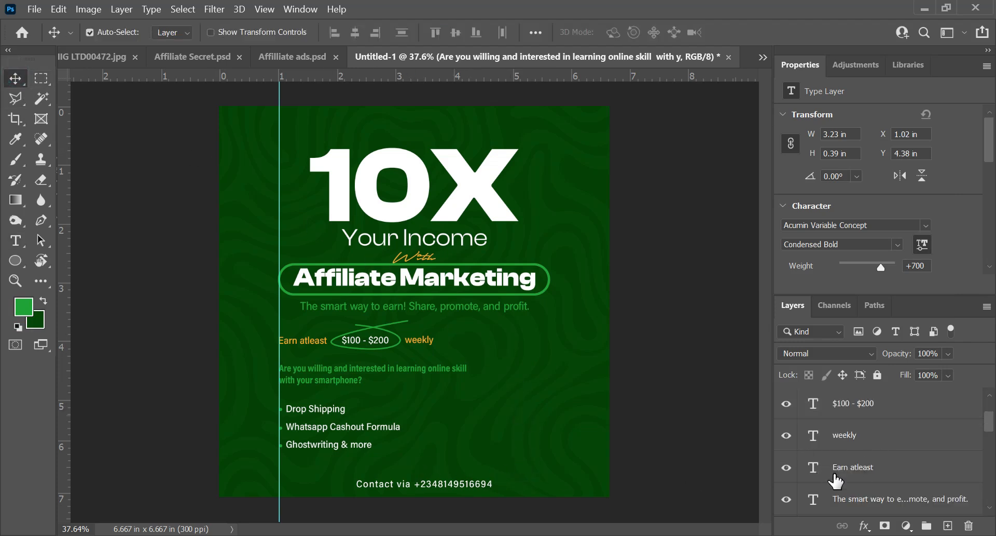
{"action": "scroll", "coordinate": [838, 444], "scroll_direction": "up", "scroll_amount": 3}
{"action": "scroll", "coordinate": [837, 436], "scroll_direction": "down", "scroll_amount": 6}
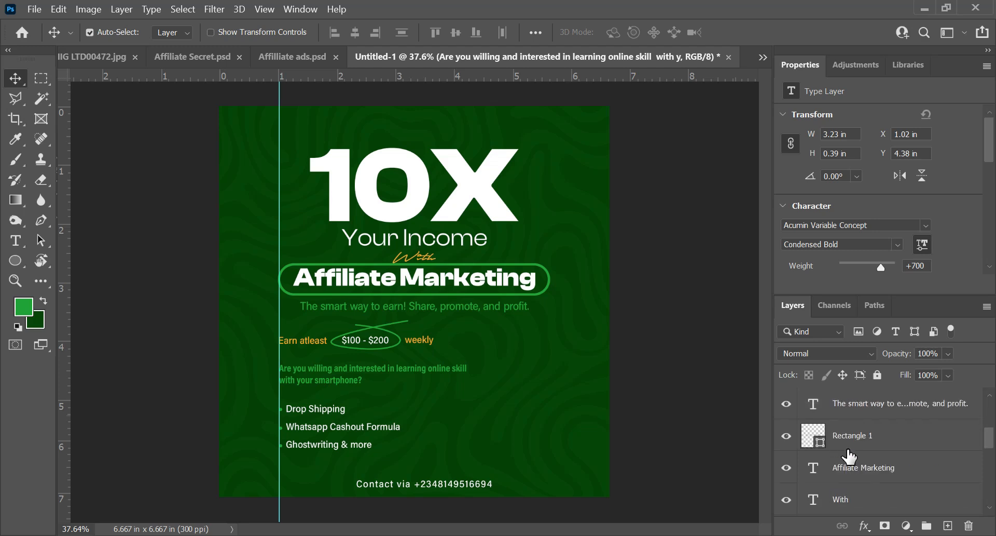
{"action": "scroll", "coordinate": [850, 467], "scroll_direction": "up", "scroll_amount": 3}
{"action": "left_click", "coordinate": [865, 443]}
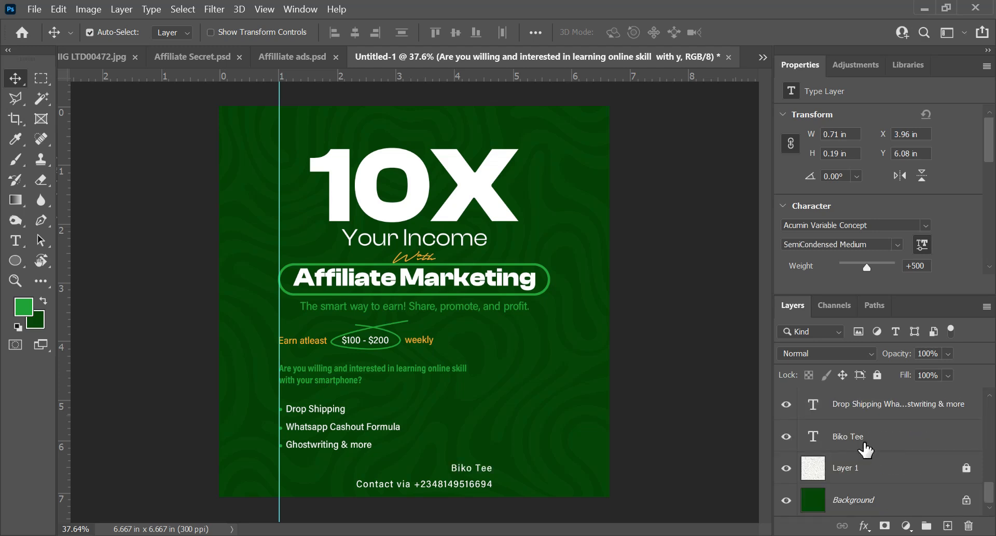
{"action": "left_click", "coordinate": [865, 448]}
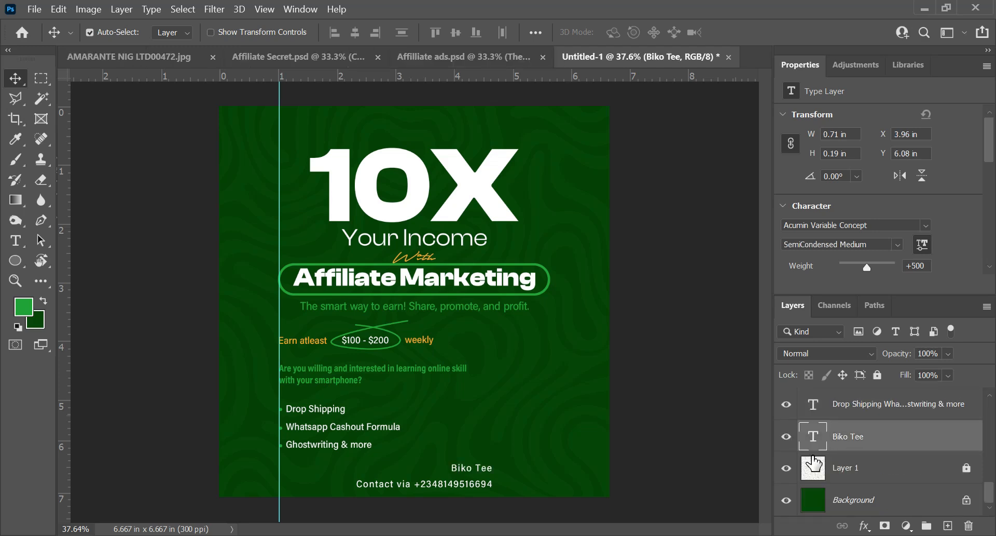
Step: Format the person's name text with tracking 0, All Caps, Condensed Bold style and a size of 14 pt
{"action": "double_click", "coordinate": [813, 439]}
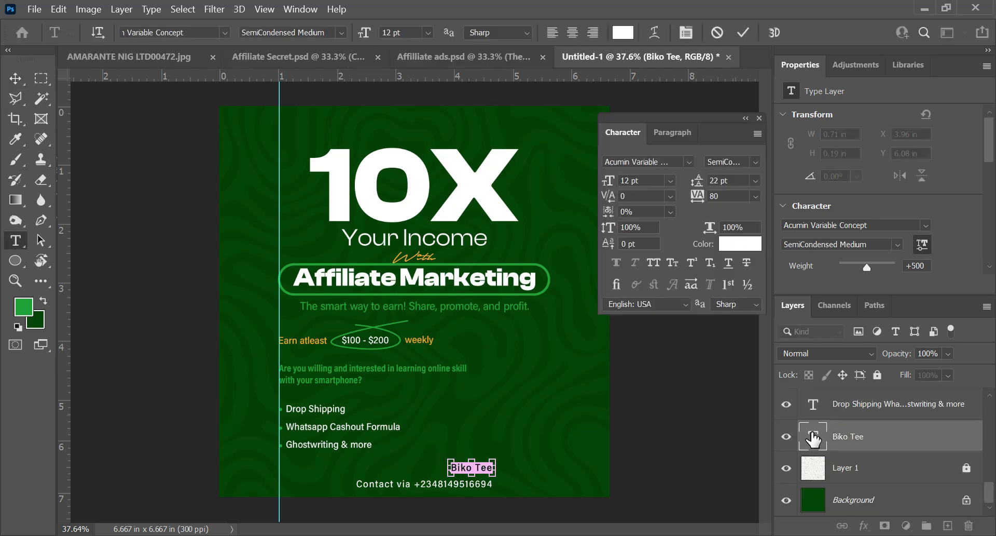
{"action": "left_click", "coordinate": [755, 196]}
{"action": "left_click", "coordinate": [751, 287]}
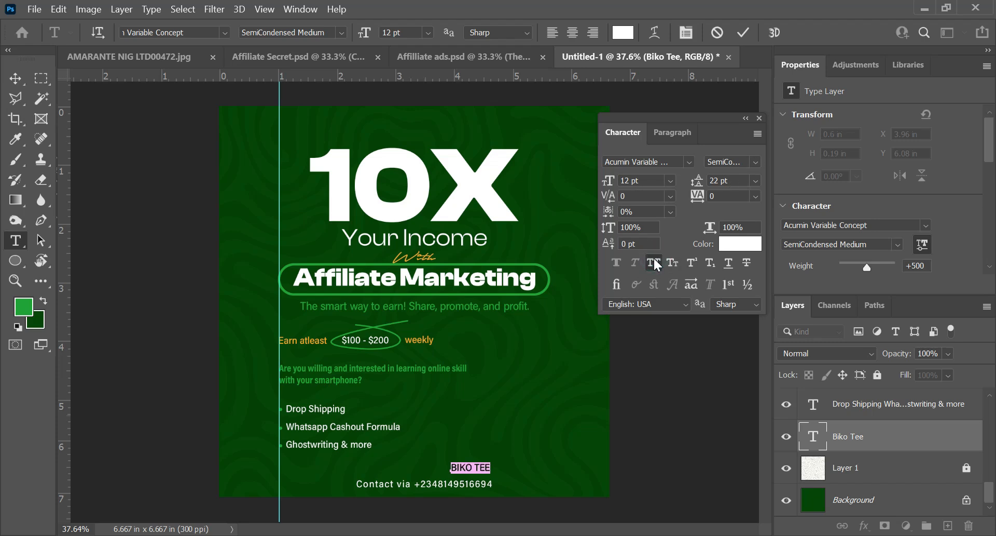
{"action": "left_click", "coordinate": [757, 161]}
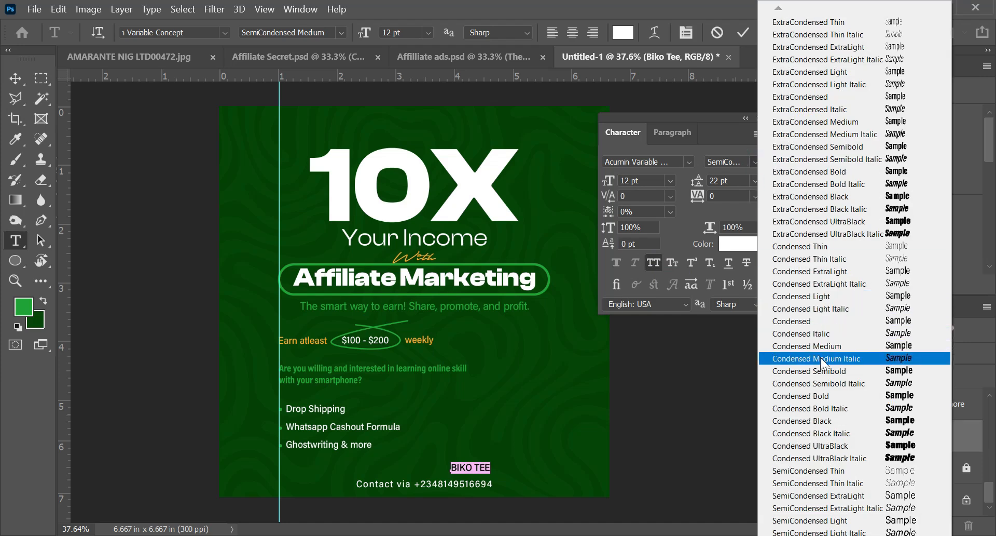
{"action": "left_click", "coordinate": [831, 395]}
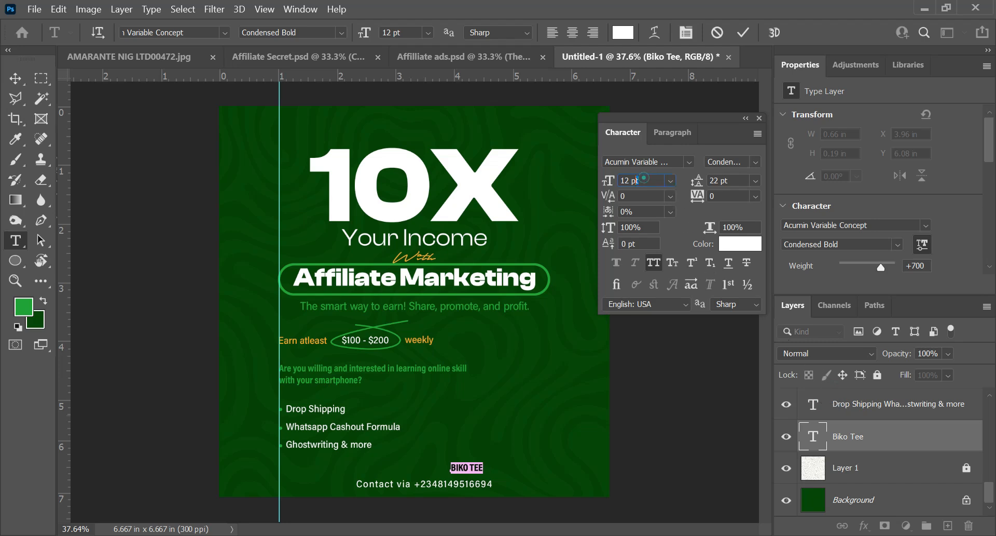
{"action": "type", "text": "14"}
{"action": "key", "text": "Return"}
{"action": "key", "text": "ctrl+Return"}
{"action": "key", "text": "v"}
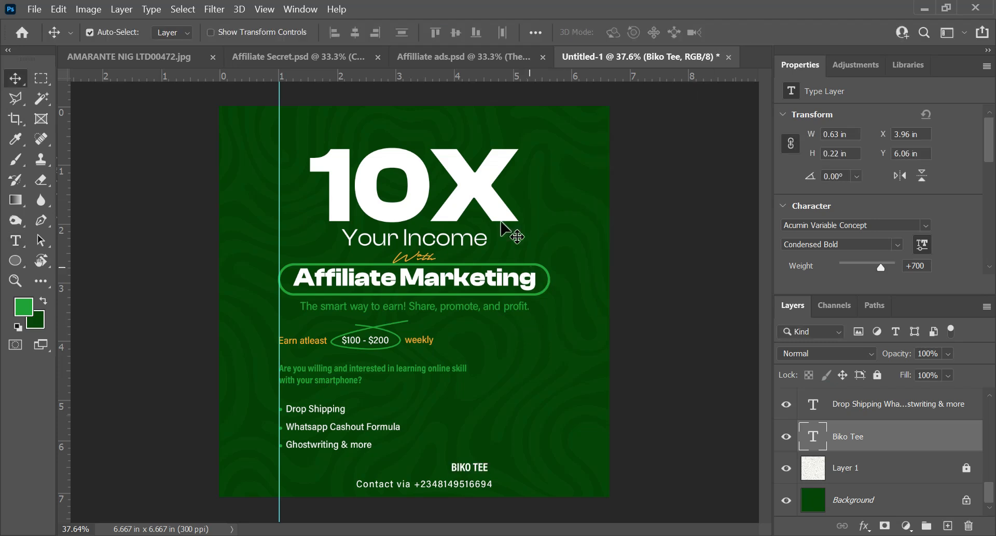
Step: Select the subject in the portrait photo AMARANTE NIG LTD00472.jpg and bring the cut-out into the Untitled-1 flyer
{"action": "left_click", "coordinate": [115, 58]}
{"action": "scroll", "coordinate": [390, 322], "scroll_direction": "down", "scroll_amount": 1}
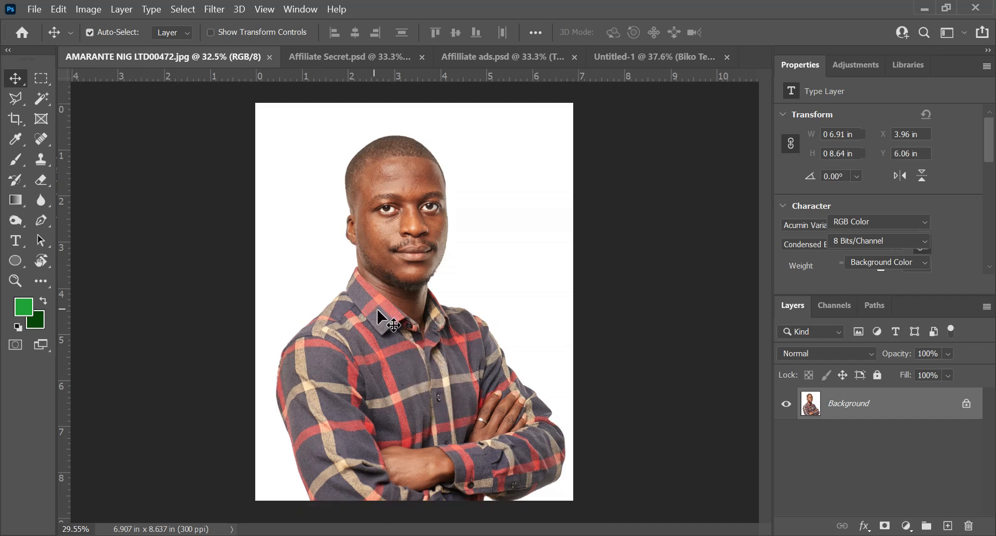
{"action": "left_click", "coordinate": [182, 10]}
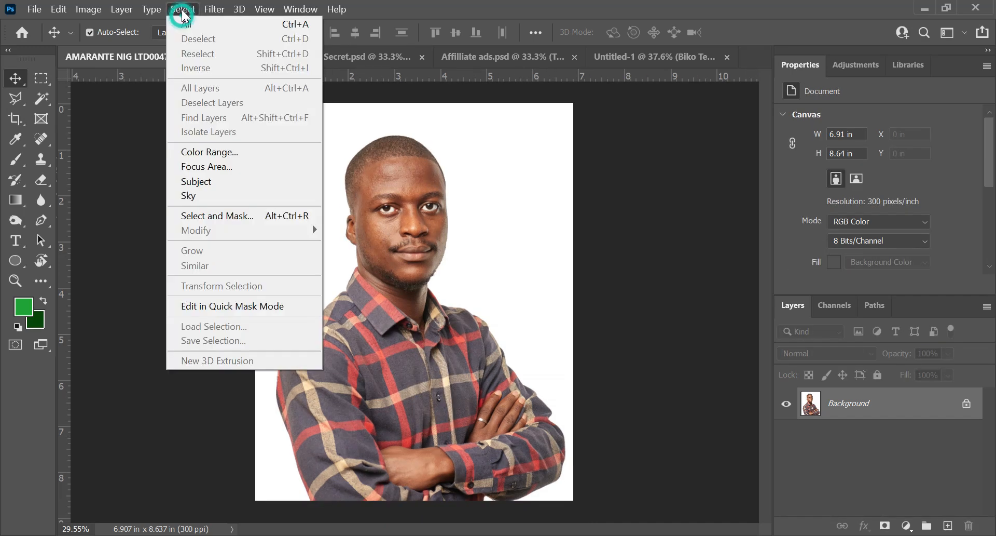
{"action": "left_click", "coordinate": [200, 178]}
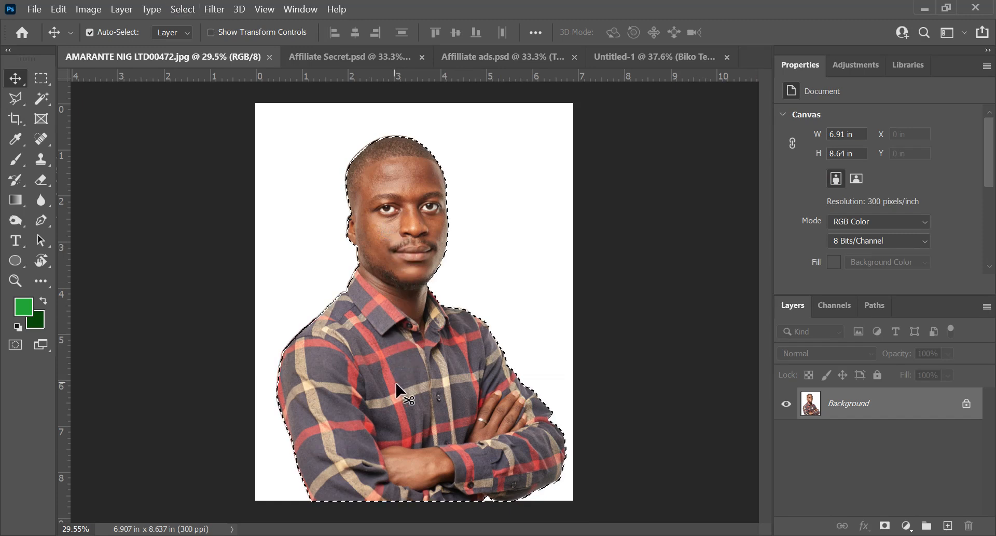
{"action": "left_click_drag", "start_coordinate": [415, 322], "coordinate": [561, 268]}
{"action": "left_click_drag", "start_coordinate": [523, 369], "coordinate": [530, 381]}
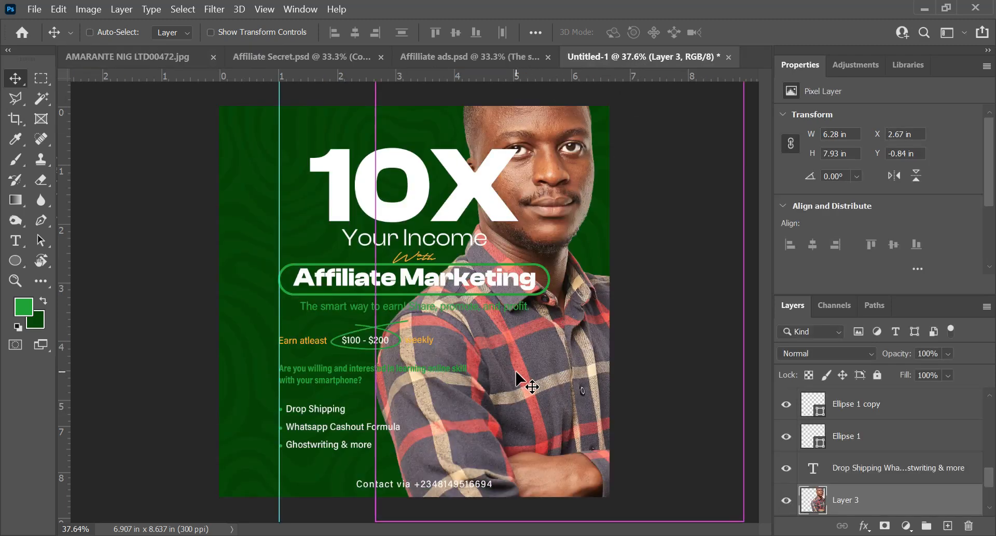
Step: Scale the portrait cut-out down and place it in the flyer's lower-right corner, beside the bulleted list
{"action": "key", "text": "ctrl+t"}
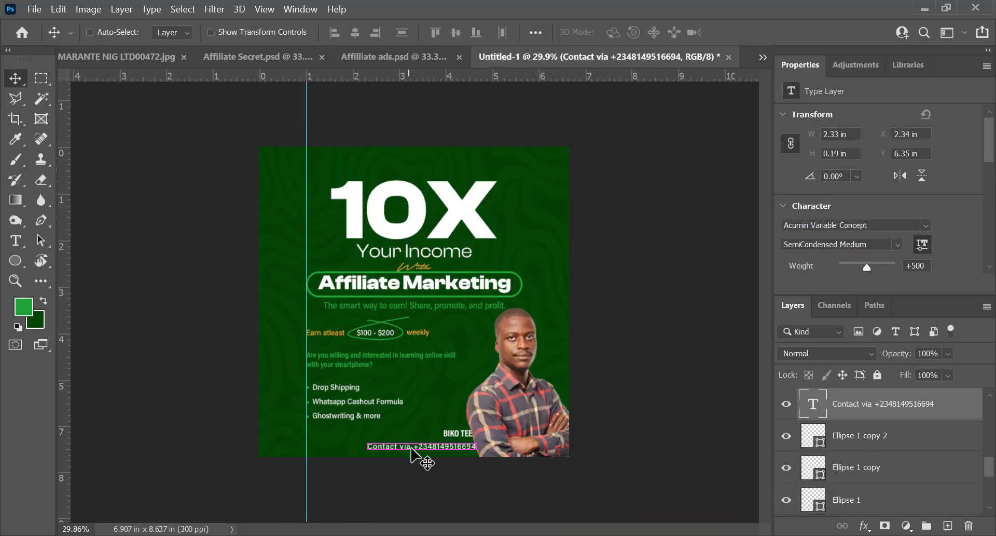
{"action": "key", "text": "shift+Left"}
{"action": "key", "text": "shift+Left"}
{"action": "key", "text": "shift+Left"}
{"action": "key", "text": "shift+Left"}
{"action": "key", "text": "shift+Left"}
Step: Place the person's name text over the lower part of the portrait at X 5.41 in, Y 6.21 in, layered above the photo
{"action": "left_click", "coordinate": [456, 432], "text": "ctrl"}
{"action": "left_click_drag", "start_coordinate": [456, 433], "coordinate": [494, 440]}
{"action": "left_click_drag", "start_coordinate": [892, 508], "coordinate": [891, 457]}
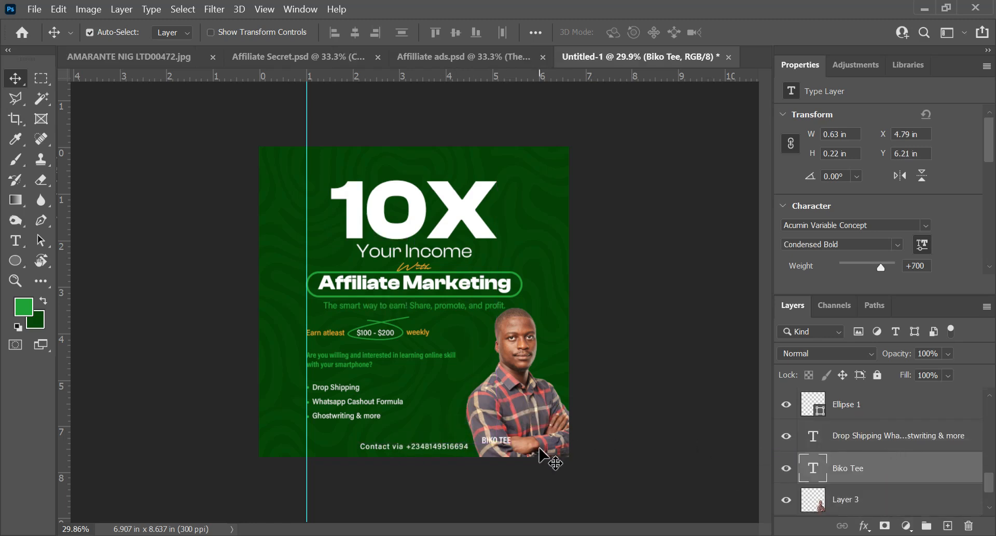
{"action": "left_click_drag", "start_coordinate": [495, 441], "coordinate": [525, 442]}
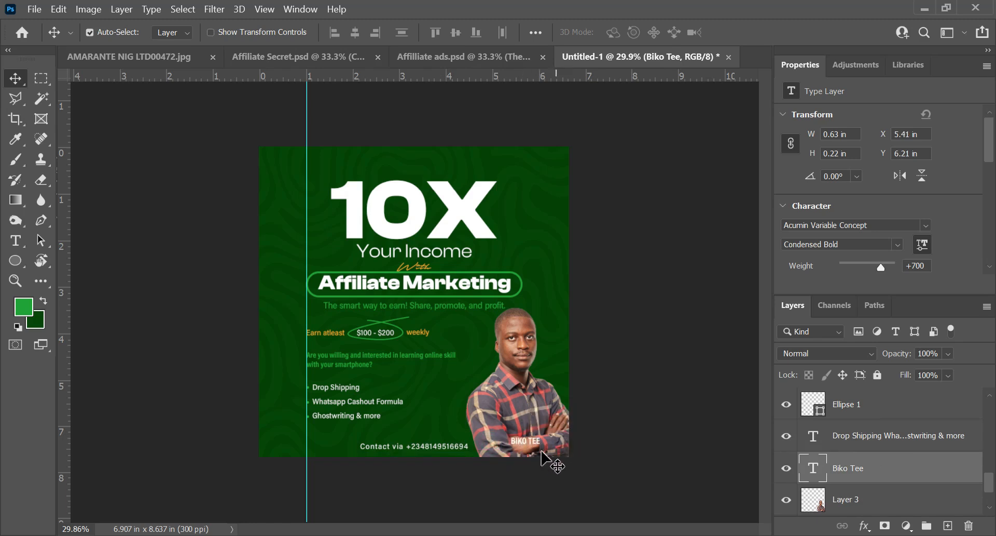
Step: Add a new layer above the person's name text and set up a soft round Brush with 0% hardness
{"action": "scroll", "coordinate": [539, 453], "scroll_direction": "up", "scroll_amount": 2}
{"action": "scroll", "coordinate": [540, 453], "scroll_direction": "down", "scroll_amount": 3}
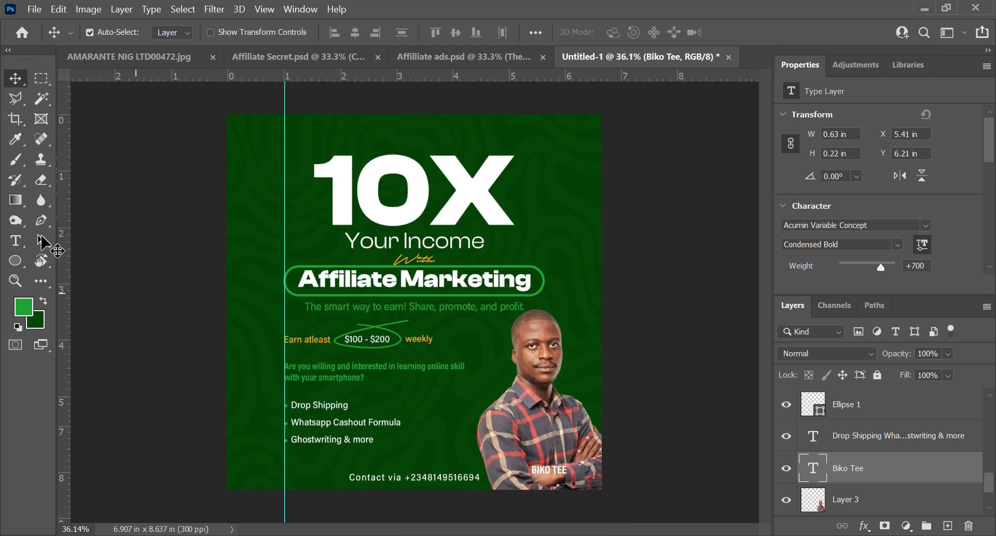
{"action": "left_click", "coordinate": [17, 162]}
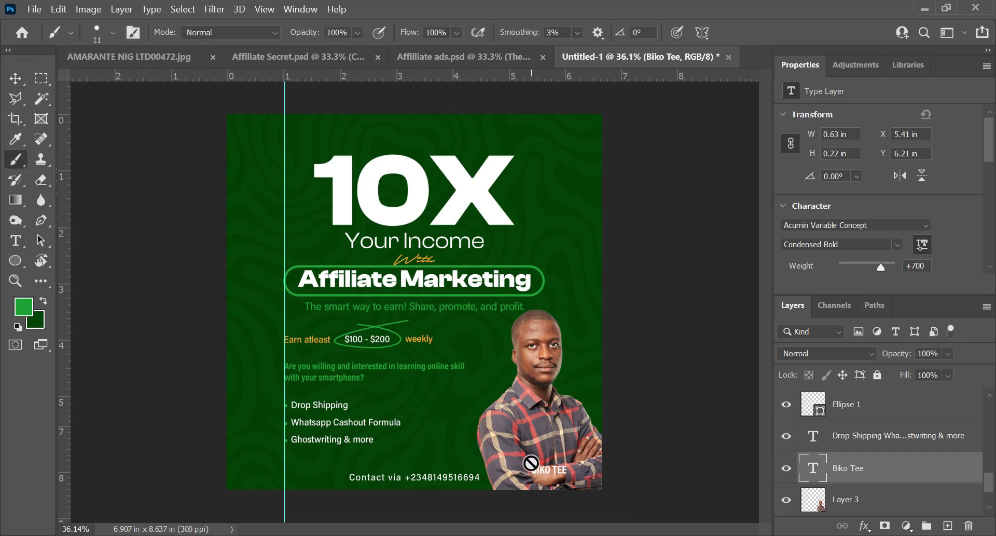
{"action": "key", "text": "ctrl+shift+n"}
{"action": "key", "text": "Return"}
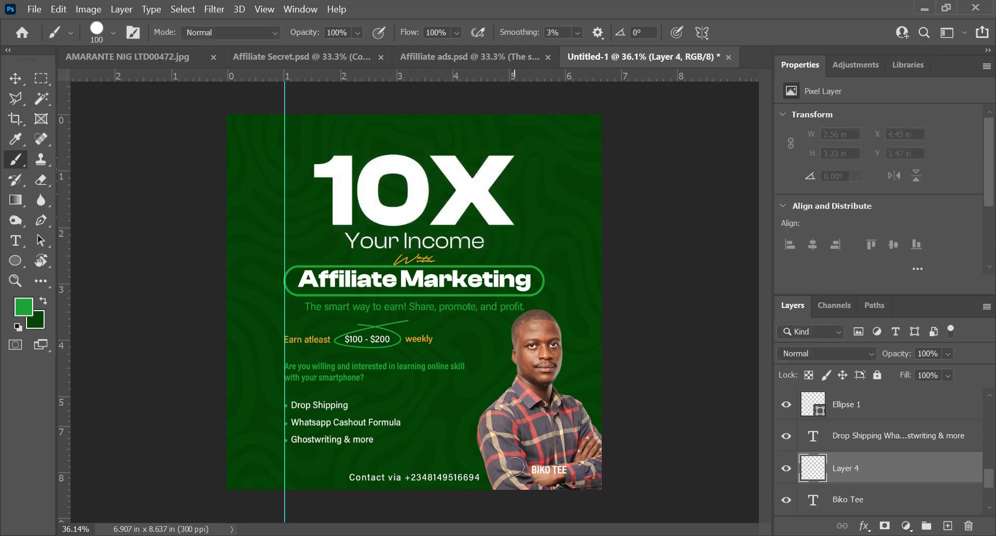
{"action": "left_click", "coordinate": [113, 32]}
{"action": "left_click_drag", "start_coordinate": [186, 120], "coordinate": [61, 119]}
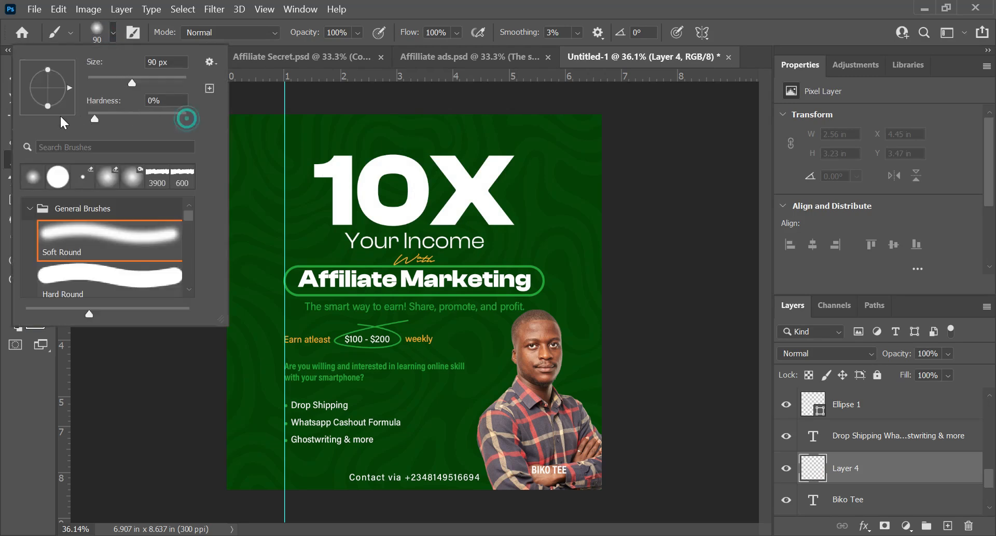
{"action": "left_click", "coordinate": [113, 33]}
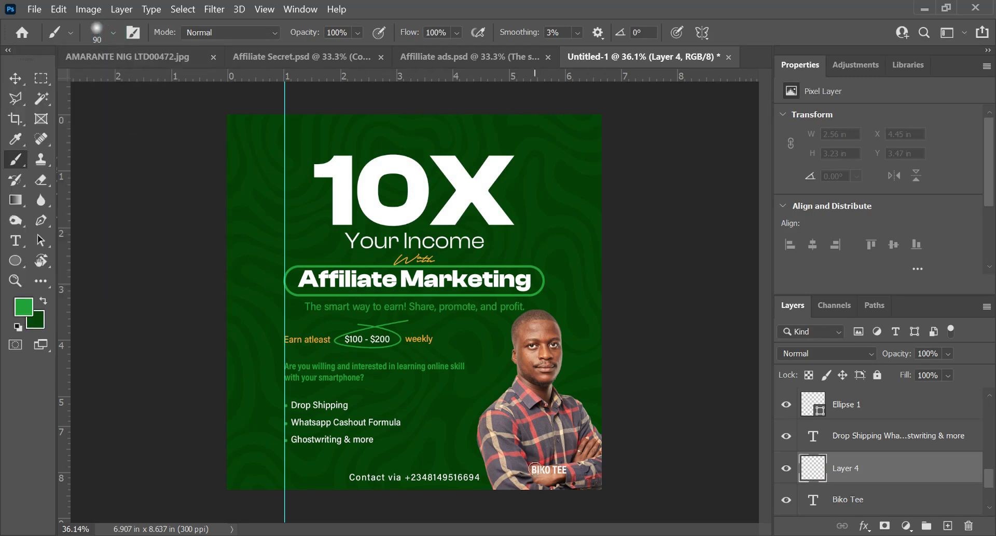
Step: Paint a soft green glow over the name with a 150 px brush and place its layer beneath the name text
{"action": "left_click_drag", "start_coordinate": [520, 471], "coordinate": [572, 473]}
{"action": "key", "text": "ctrl+z"}
{"action": "key", "text": "bracketright"}
{"action": "key", "text": "bracketright"}
{"action": "mouse_move", "coordinate": [515, 467]}
{"action": "left_mouse_down"}
{"action": "mouse_move", "coordinate": [569, 470]}
{"action": "mouse_move", "coordinate": [511, 471]}
{"action": "left_mouse_up"}
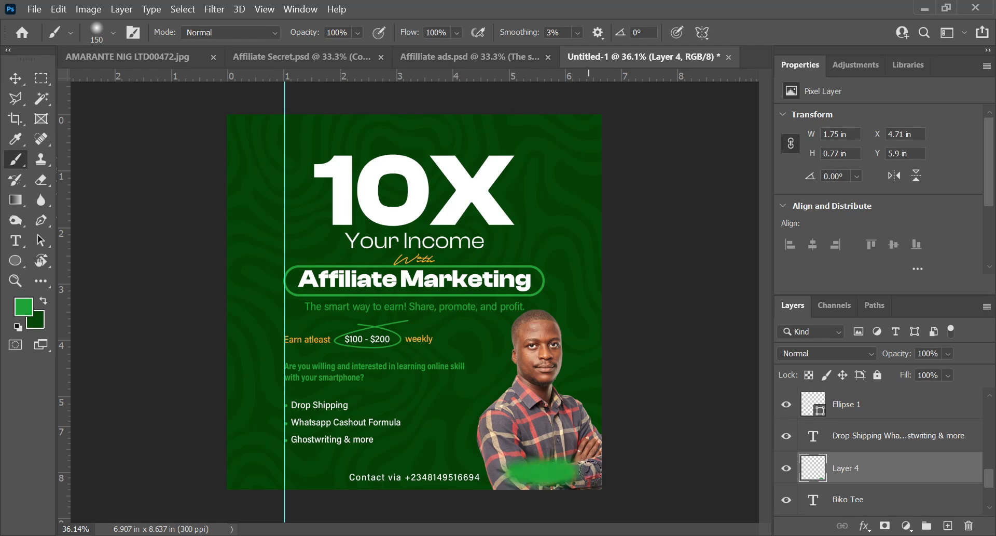
{"action": "left_click_drag", "start_coordinate": [903, 475], "coordinate": [898, 506]}
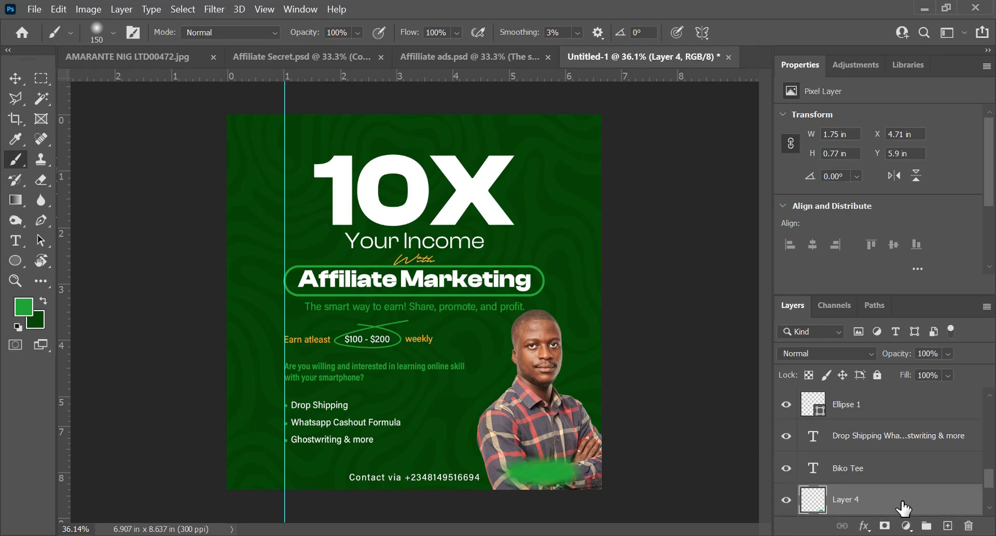
Step: Set the font size of the person's name text to 18 pt
{"action": "double_click", "coordinate": [814, 469]}
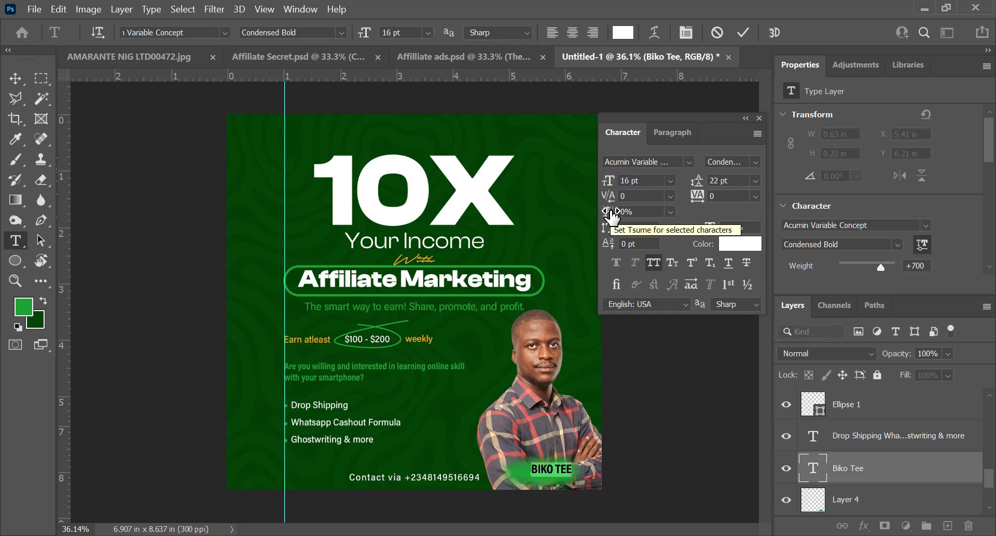
{"action": "left_click", "coordinate": [643, 180]}
{"action": "type", "text": "18"}
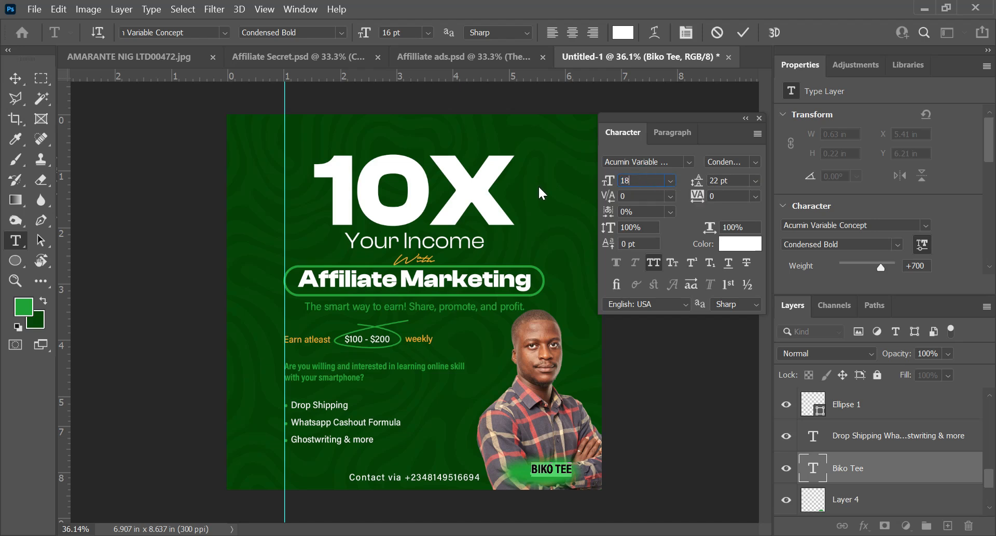
{"action": "key", "text": "Return"}
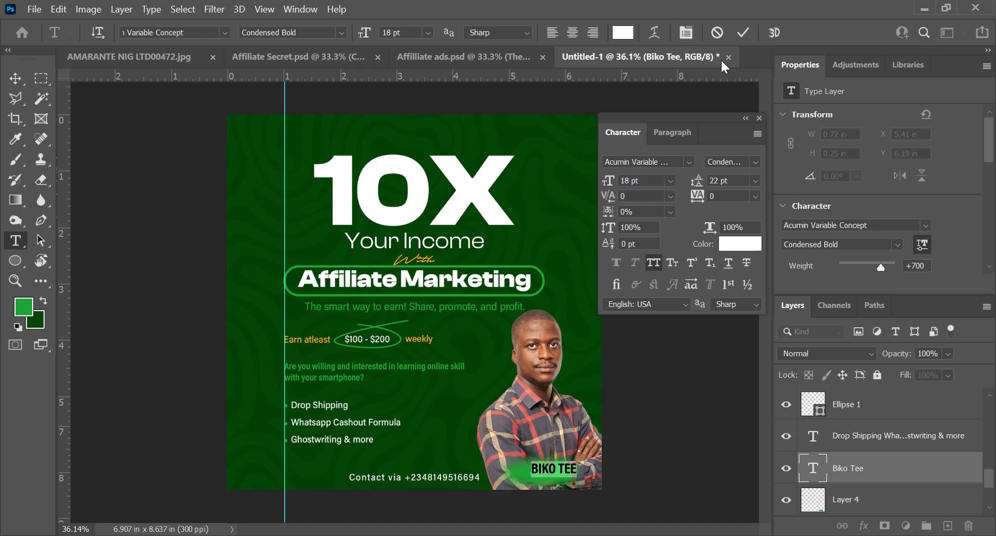
{"action": "left_click", "coordinate": [741, 31]}
Step: Enlarge the name text to about 0.81 × 0.28 in and position it over the green glow at X 5.31 in, Y 6.16 in
{"action": "left_click_drag", "start_coordinate": [570, 492], "coordinate": [563, 491]}
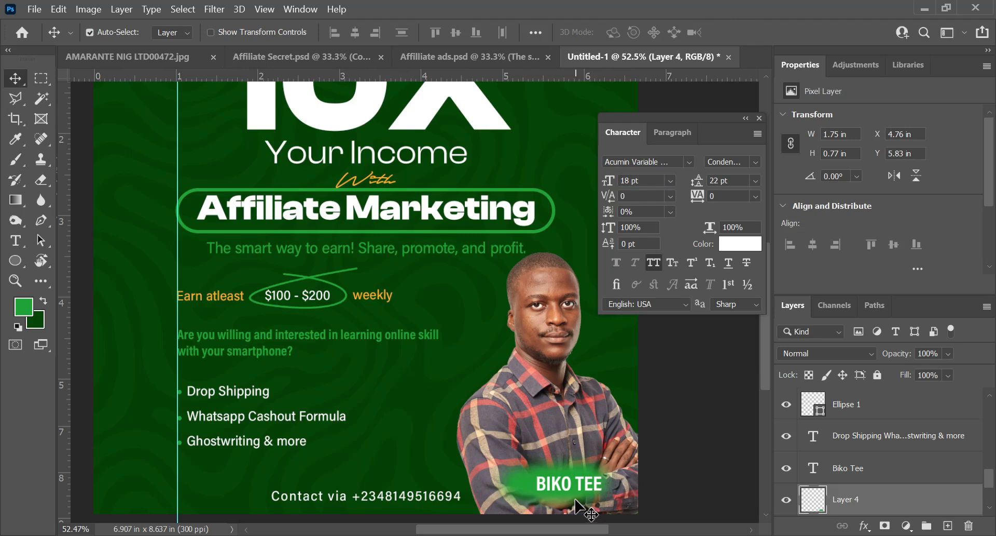
{"action": "left_click", "coordinate": [571, 488]}
{"action": "scroll", "coordinate": [648, 478], "scroll_direction": "down", "scroll_amount": 3}
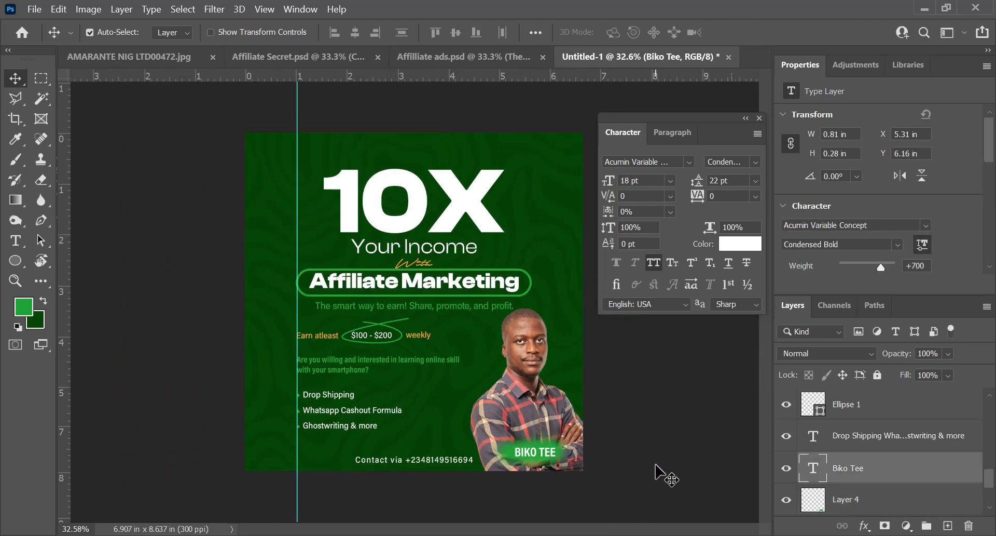
{"action": "scroll", "coordinate": [656, 465], "scroll_direction": "down", "scroll_amount": 2}
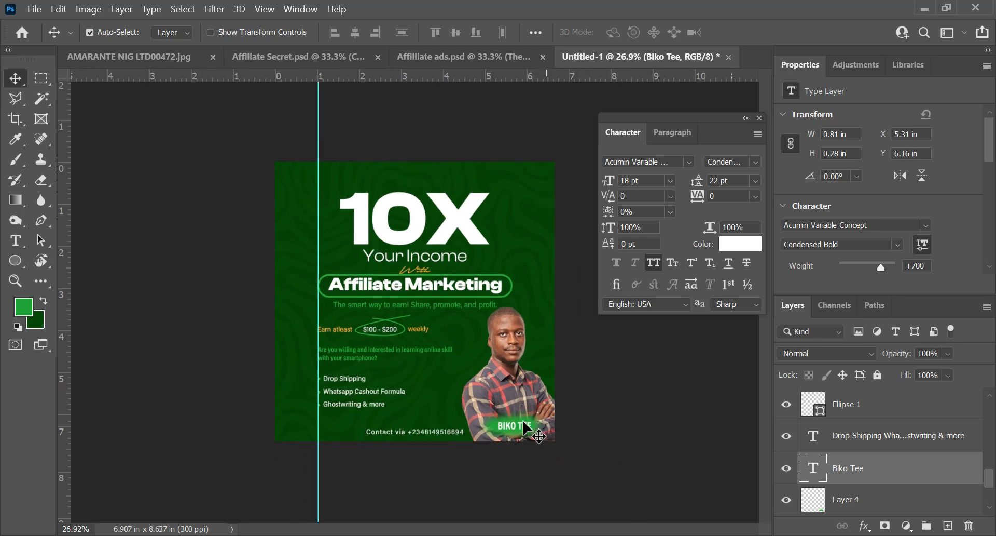
Step: Add a Vibrance adjustment layer above the portrait cut-out and clip it to the portrait layer only
{"action": "left_click", "coordinate": [509, 380]}
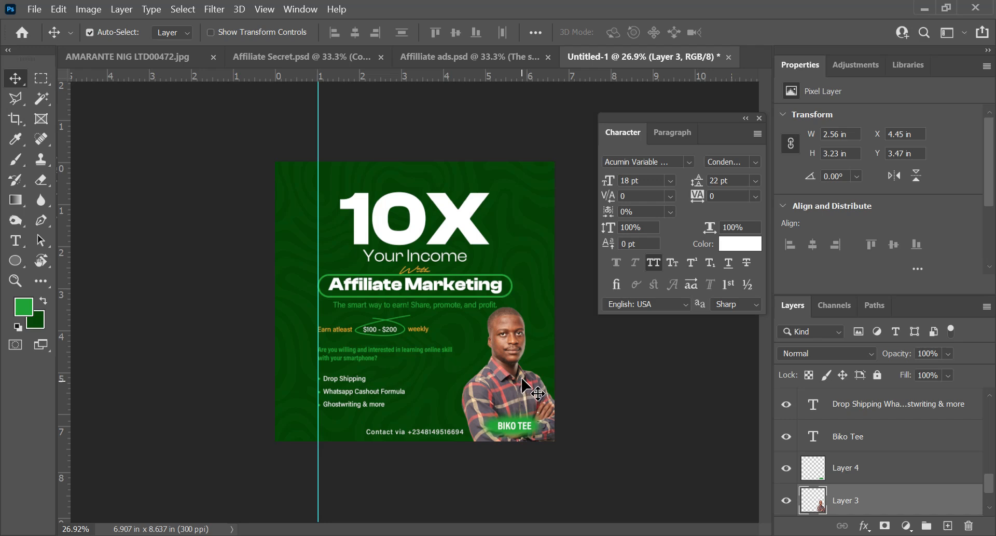
{"action": "left_click", "coordinate": [917, 506]}
{"action": "left_click", "coordinate": [906, 526]}
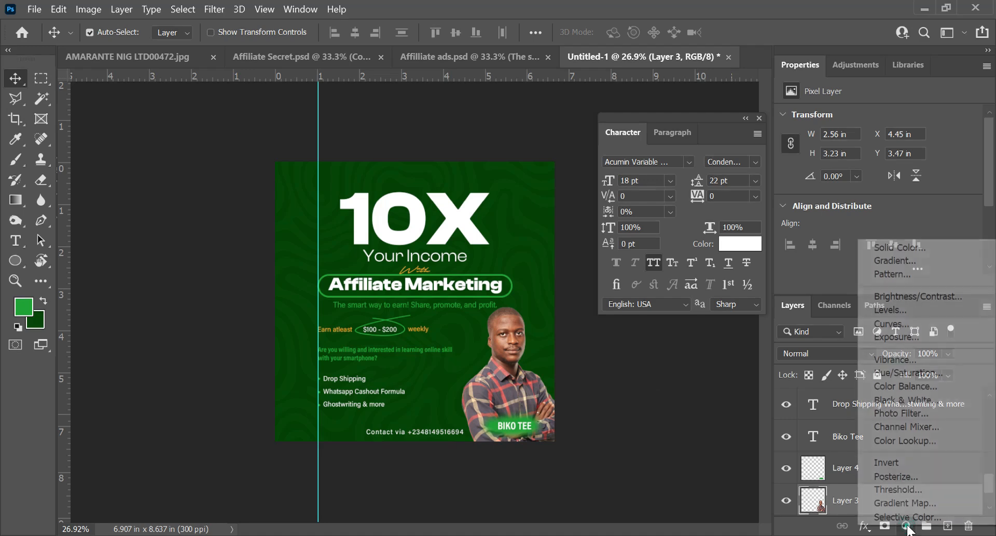
{"action": "left_click", "coordinate": [905, 360]}
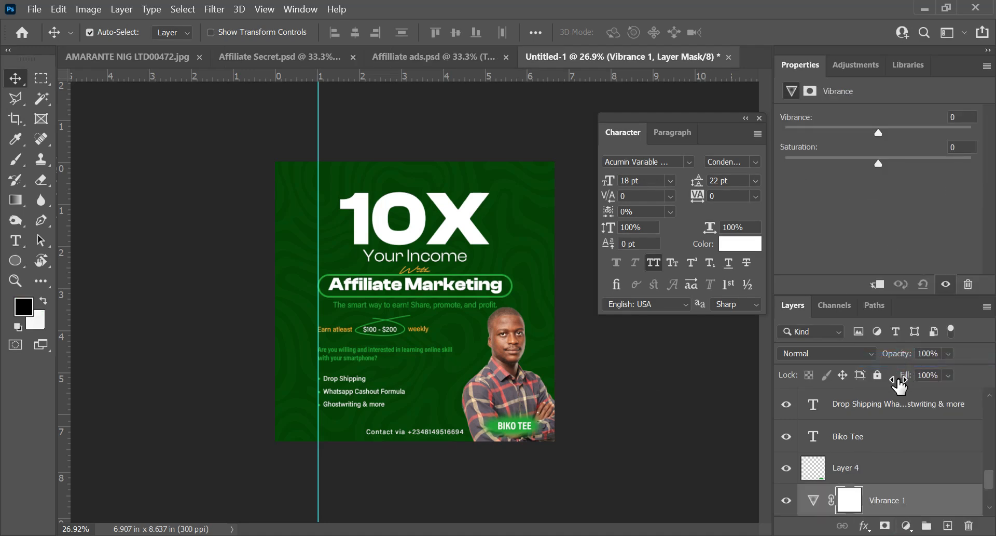
{"action": "scroll", "coordinate": [899, 386], "scroll_direction": "down", "scroll_amount": 5}
{"action": "scroll", "coordinate": [860, 461], "scroll_direction": "down", "scroll_amount": 1}
{"action": "scroll", "coordinate": [783, 254], "scroll_direction": "up", "scroll_amount": 1}
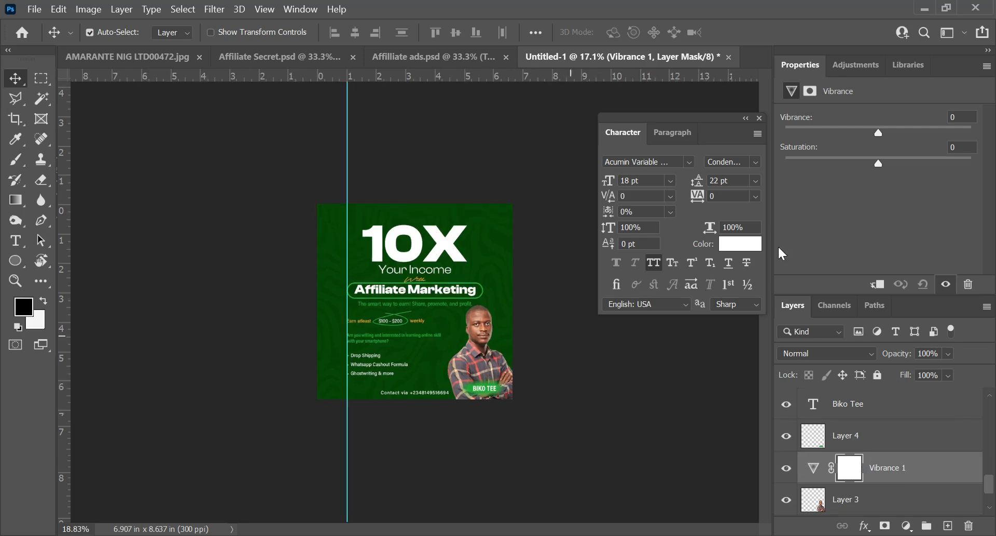
{"action": "left_click", "coordinate": [875, 284]}
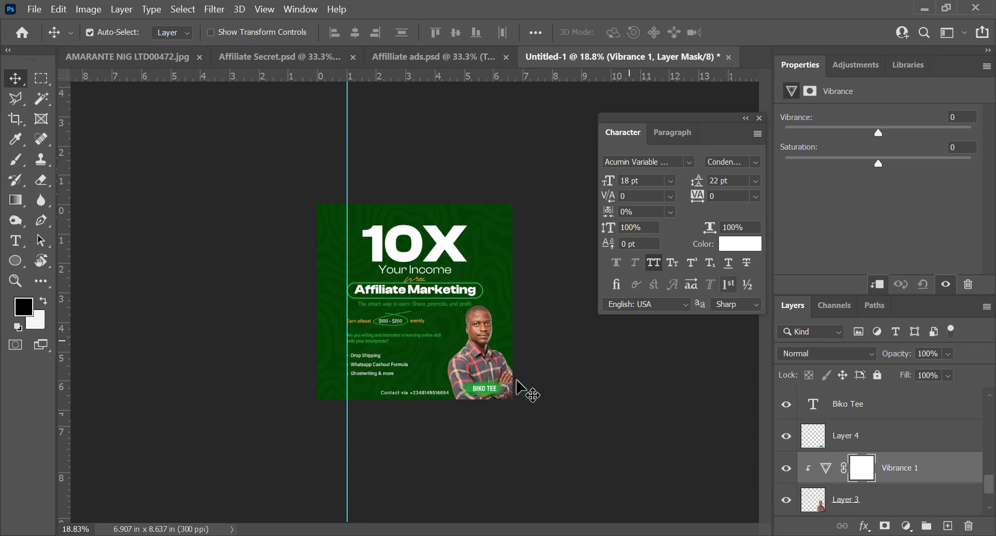
Step: Mute the portrait's colours by setting Vibrance to +68 and Saturation to -67
{"action": "scroll", "coordinate": [524, 395], "scroll_direction": "up", "scroll_amount": 5}
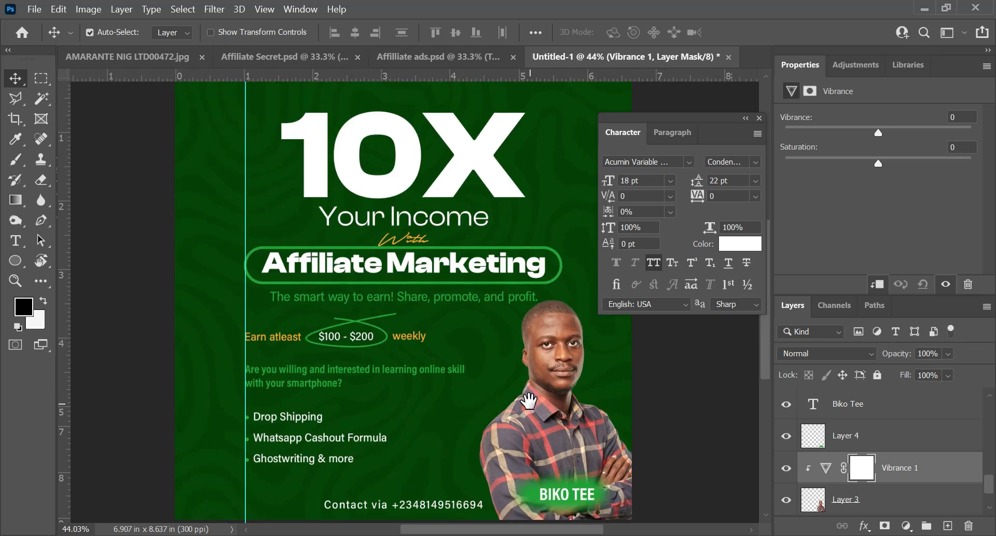
{"action": "scroll", "coordinate": [524, 402], "scroll_direction": "up", "scroll_amount": 3}
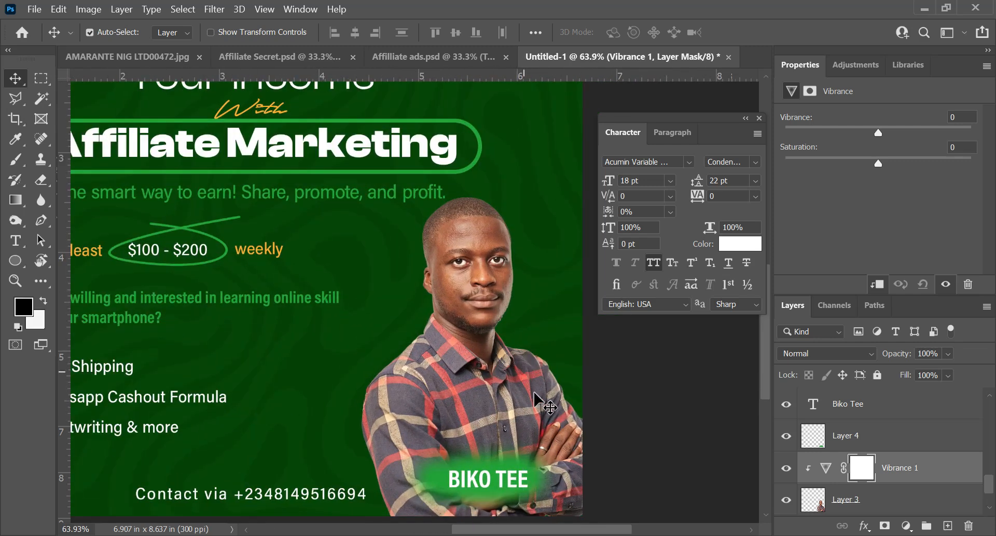
{"action": "left_click_drag", "start_coordinate": [886, 128], "coordinate": [938, 134]}
{"action": "left_click_drag", "start_coordinate": [870, 173], "coordinate": [831, 174]}
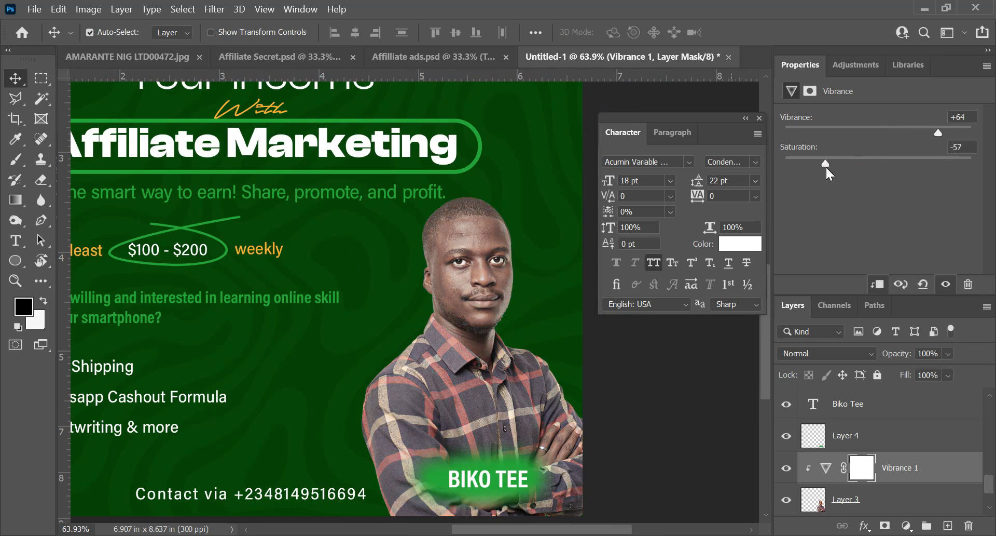
{"action": "scroll", "coordinate": [566, 292], "scroll_direction": "down", "scroll_amount": 1}
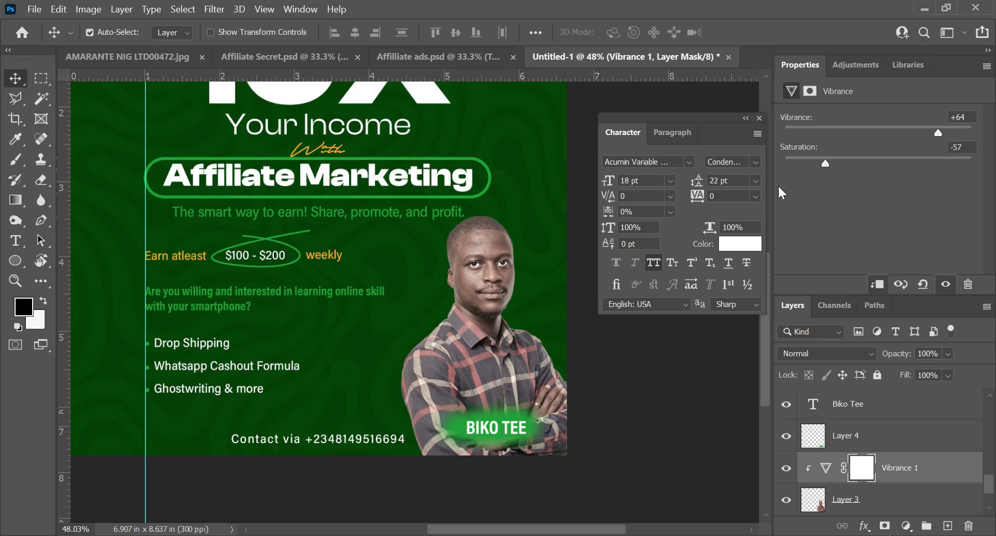
{"action": "left_click_drag", "start_coordinate": [824, 162], "coordinate": [822, 164]}
{"action": "left_click", "coordinate": [817, 168]}
{"action": "left_click", "coordinate": [943, 130]}
{"action": "scroll", "coordinate": [618, 311], "scroll_direction": "down", "scroll_amount": 3}
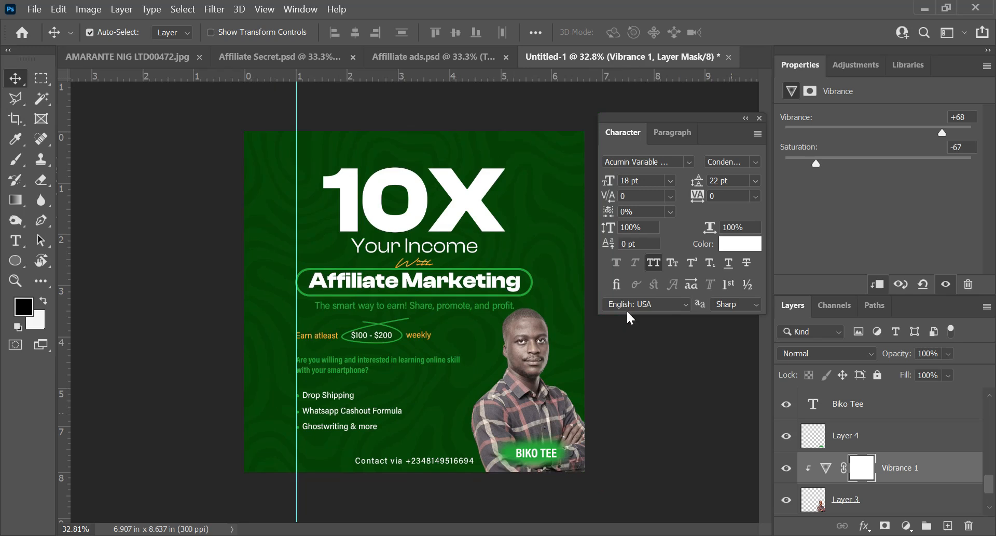
{"action": "scroll", "coordinate": [621, 387], "scroll_direction": "down", "scroll_amount": 1}
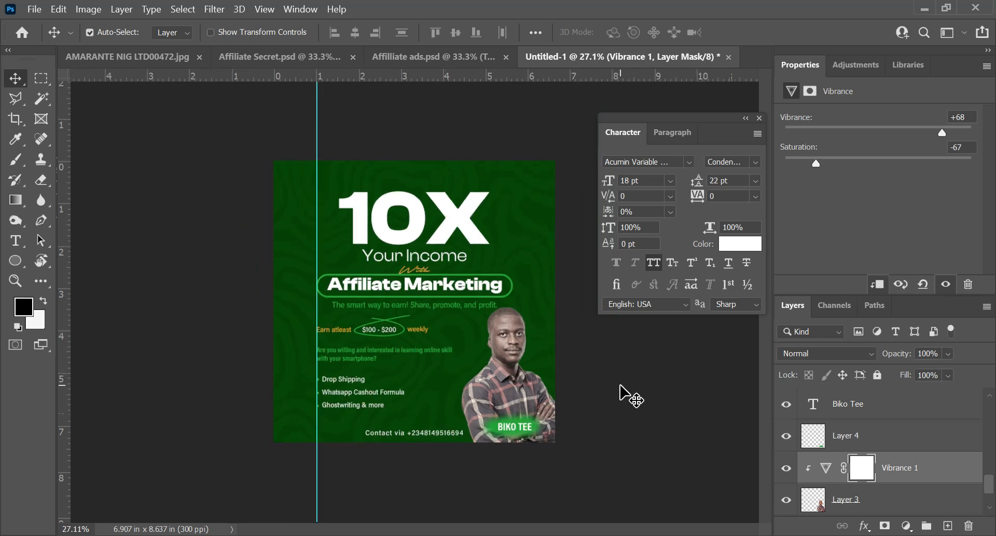
{"action": "scroll", "coordinate": [621, 386], "scroll_direction": "up", "scroll_amount": 1}
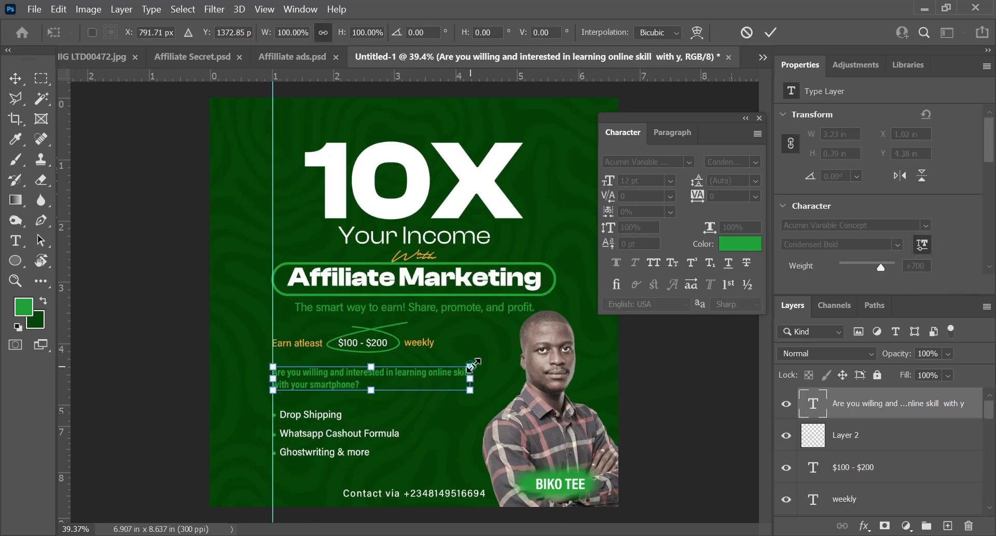
Step: Enlarge the "Are you willing and interested" text to about 3.77 in wide and place it at X 1.02 in, Y 4.39 in
{"action": "left_click_drag", "start_coordinate": [470, 365], "coordinate": [504, 359]}
{"action": "key", "text": "Return"}
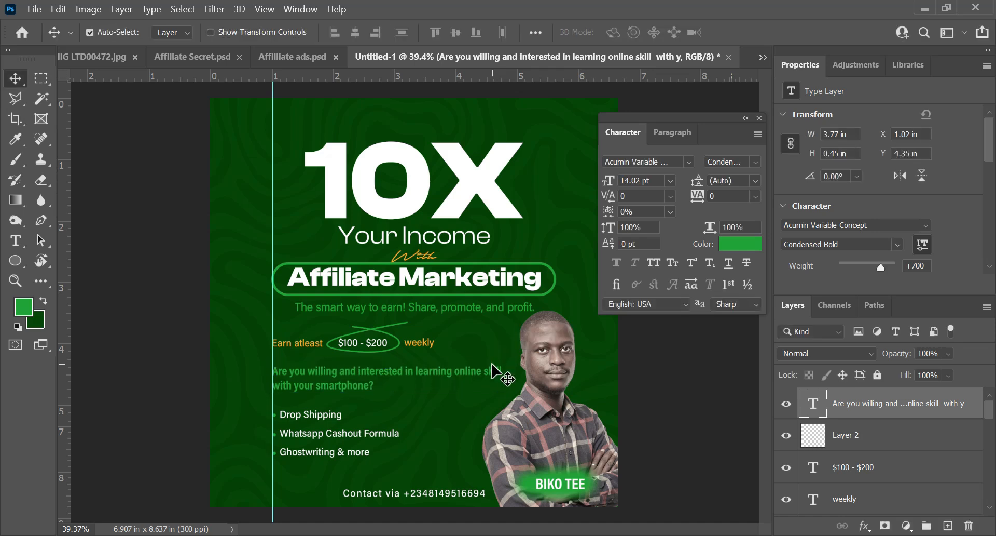
{"action": "scroll", "coordinate": [456, 386], "scroll_direction": "down", "scroll_amount": 3}
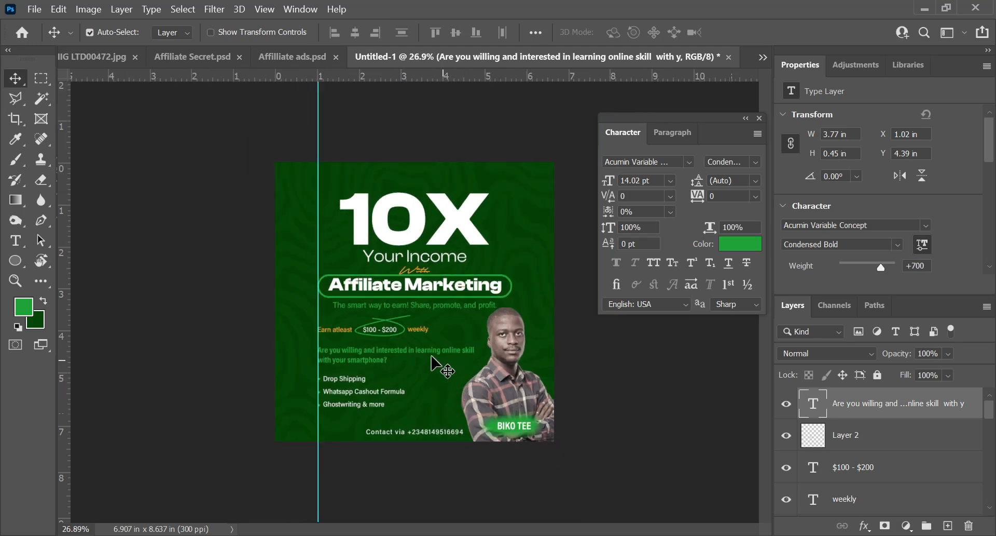
{"action": "scroll", "coordinate": [356, 335], "scroll_direction": "up", "scroll_amount": 3}
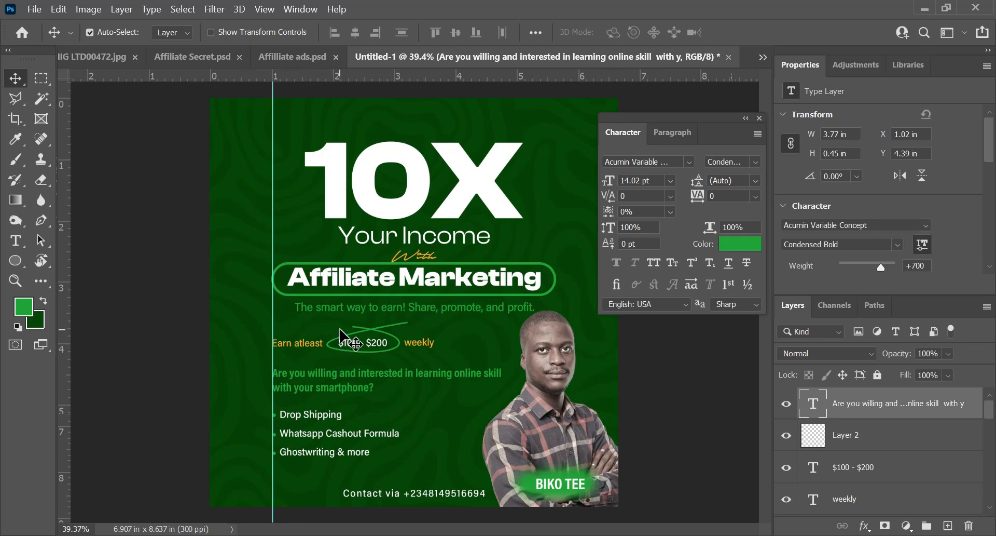
{"action": "scroll", "coordinate": [345, 345], "scroll_direction": "down", "scroll_amount": 2}
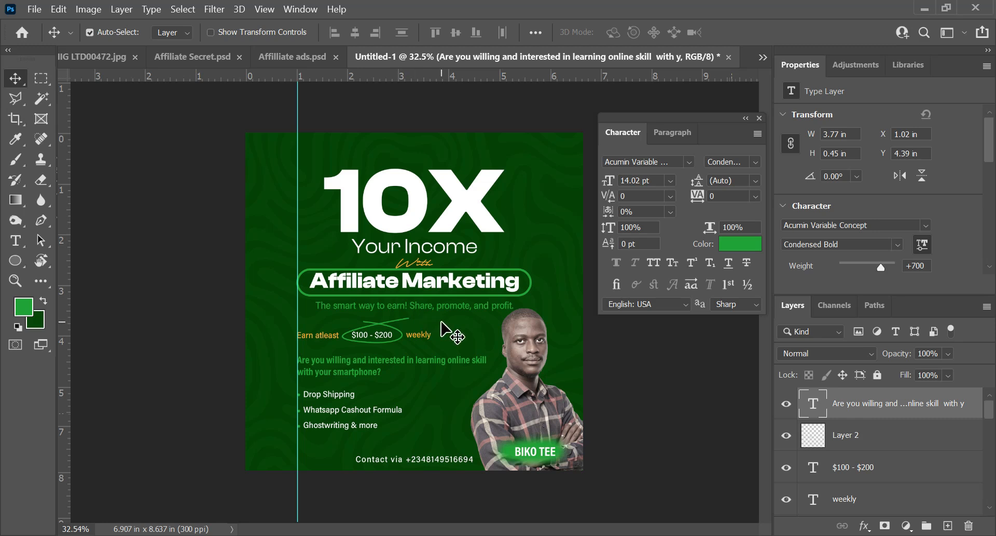
Step: Recolour the "Your Income" text with the foreground green, 21a333
{"action": "key", "text": "t"}
{"action": "left_click", "coordinate": [399, 243]}
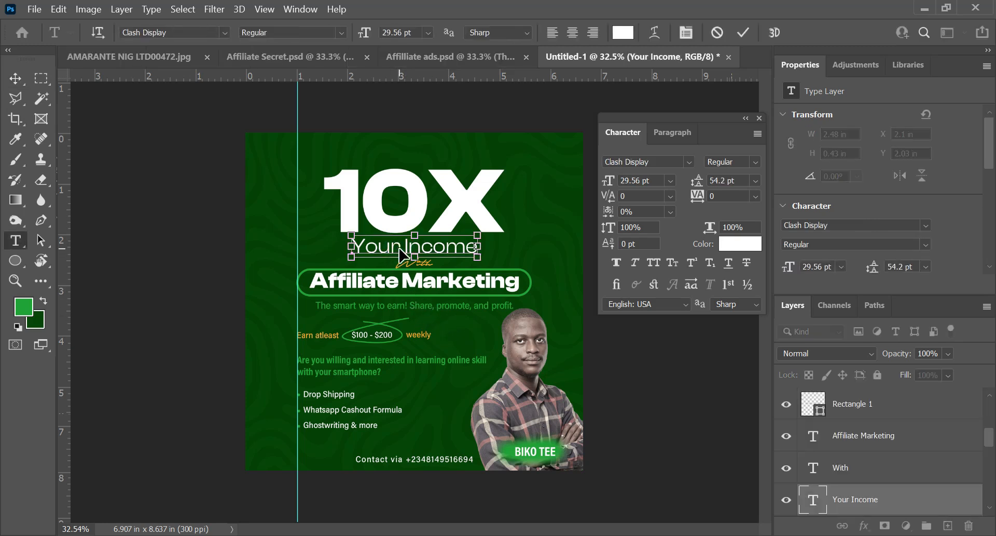
{"action": "key", "text": "ctrl+a"}
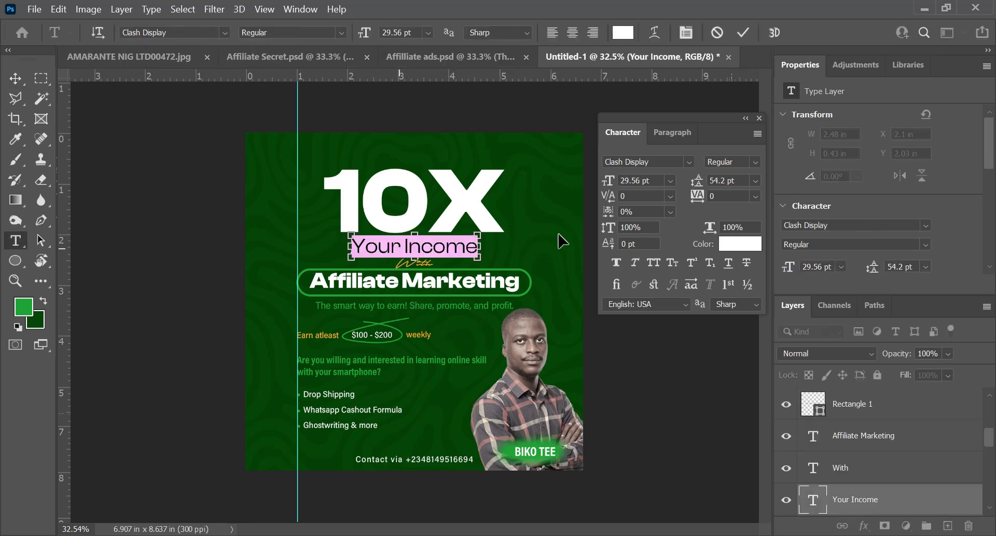
{"action": "left_click", "coordinate": [722, 255]}
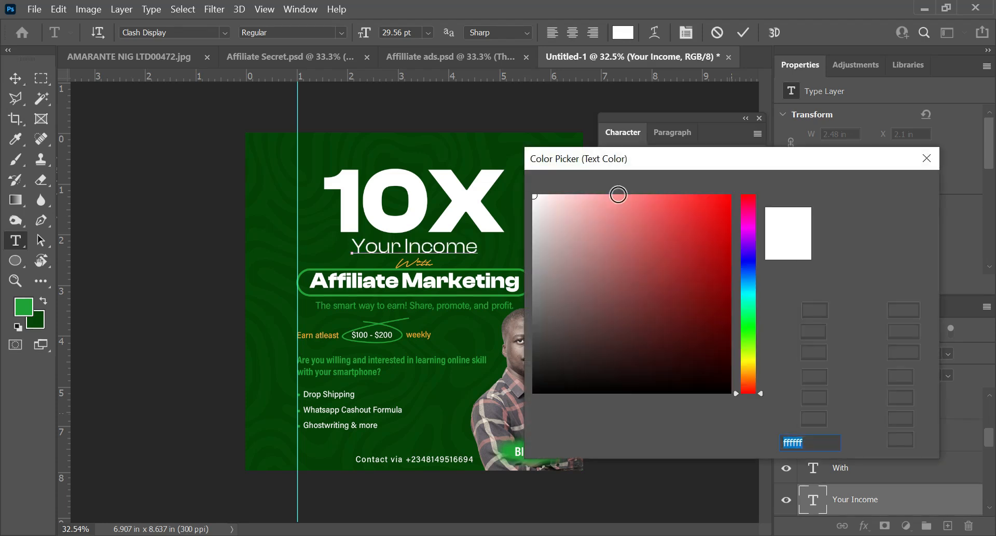
{"action": "left_click_drag", "start_coordinate": [655, 163], "coordinate": [712, 139]}
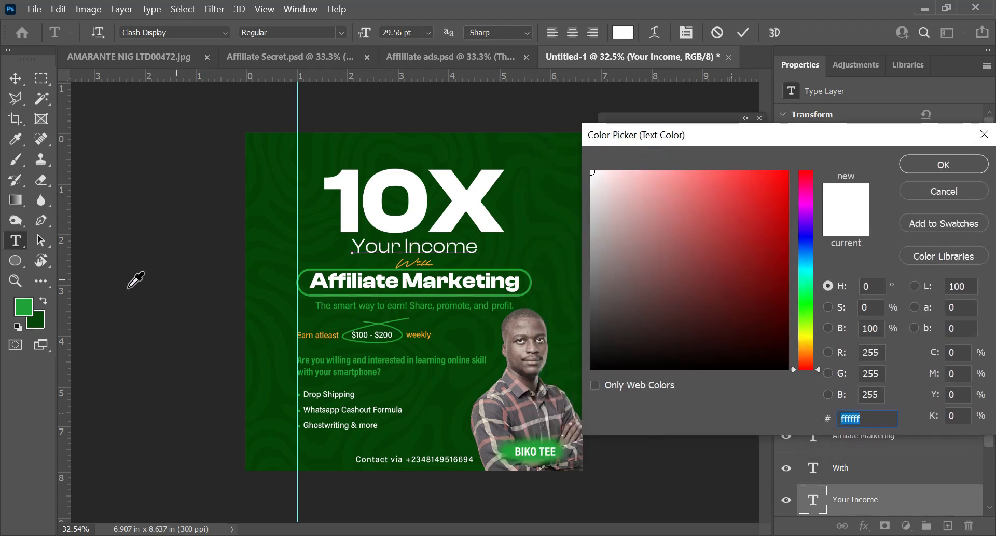
{"action": "left_click", "coordinate": [25, 303]}
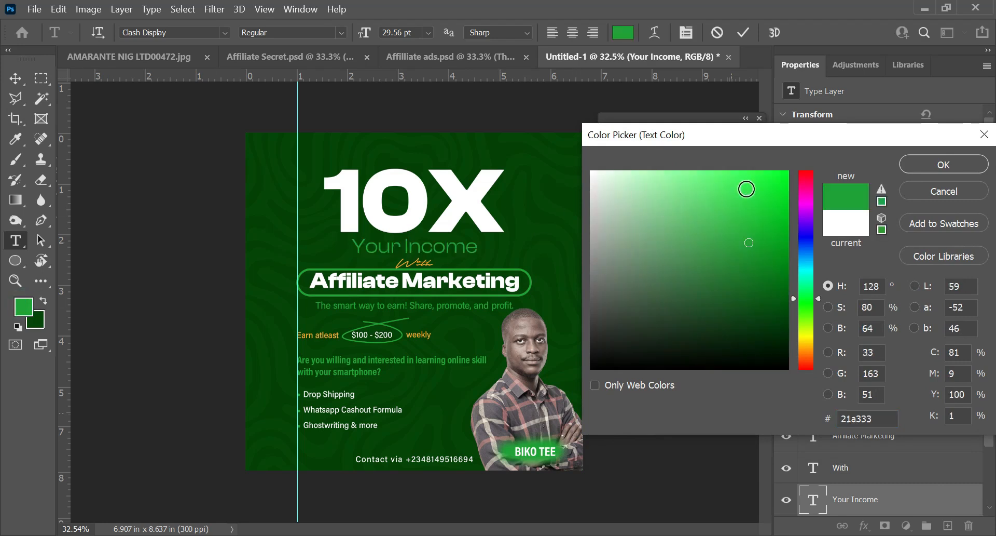
{"action": "left_click", "coordinate": [942, 164]}
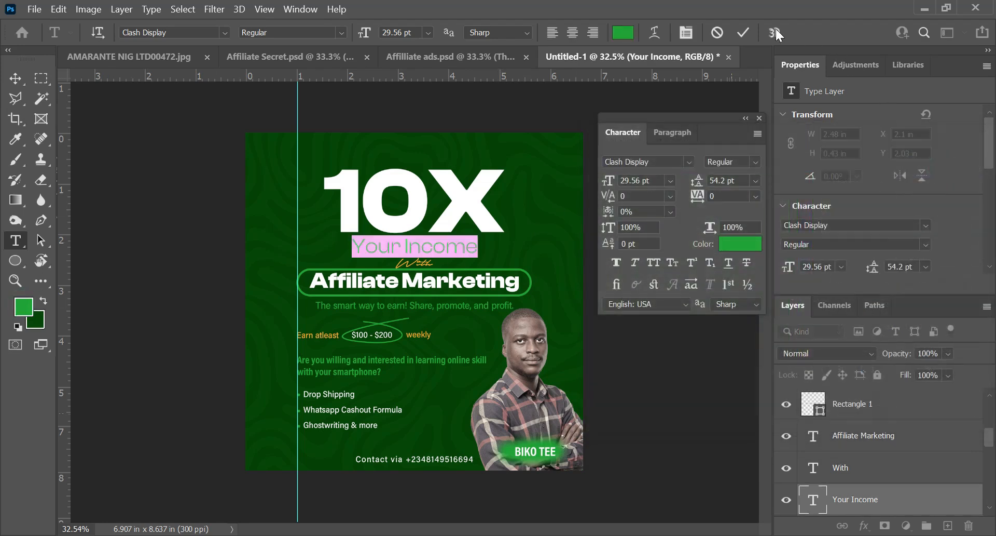
{"action": "left_click", "coordinate": [743, 33]}
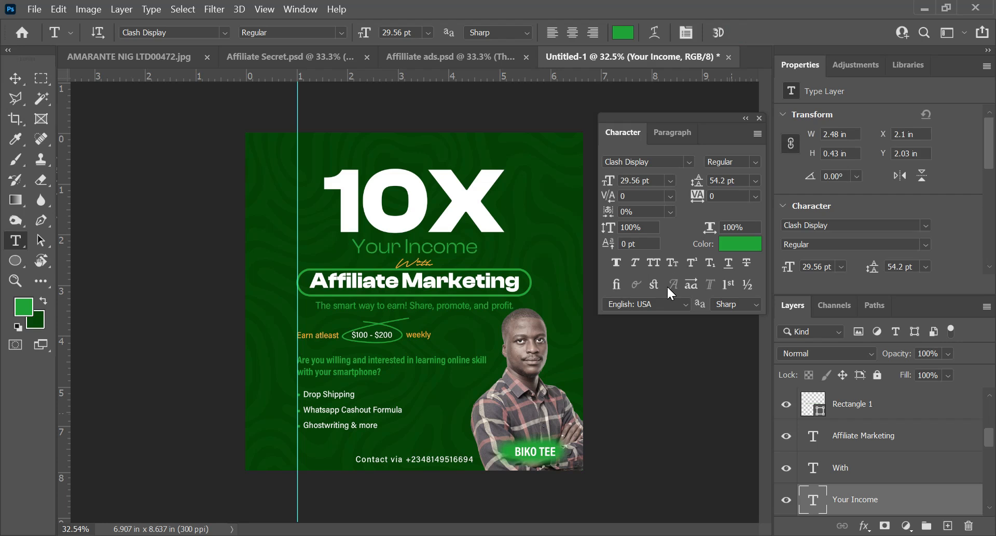